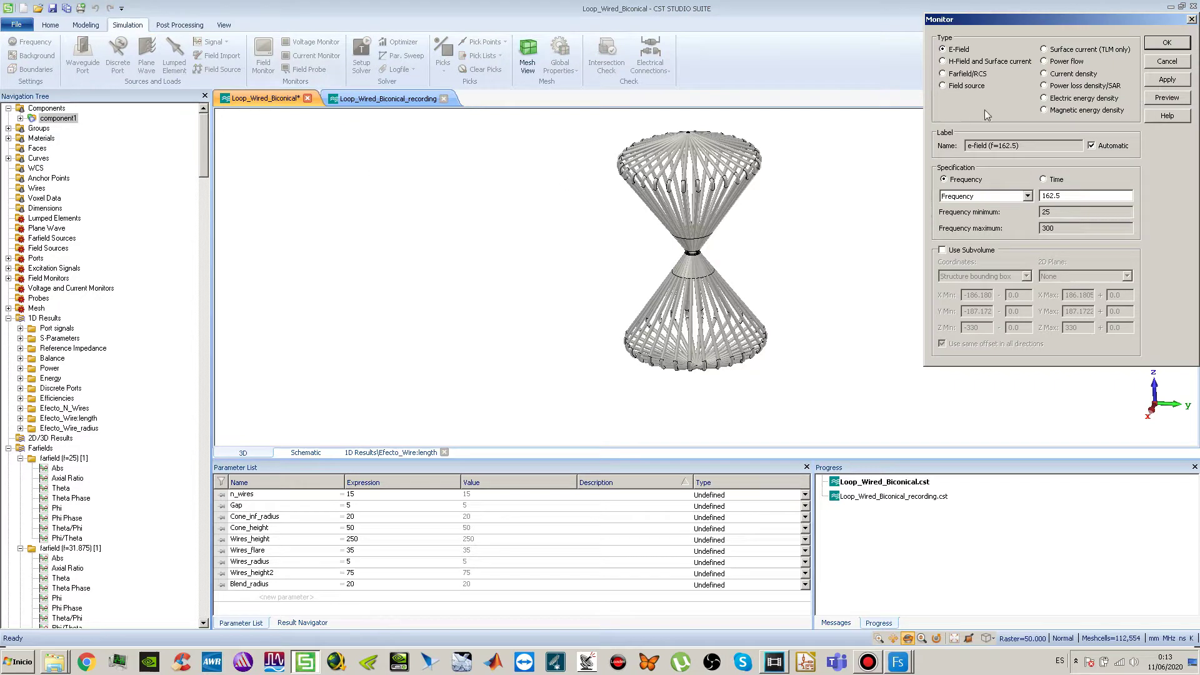
- Define Farfield/RCS monitors at 31 linear frequency samples between 25 and 300 MHz in the Loop_Wired_Biconical project
click(984, 74)
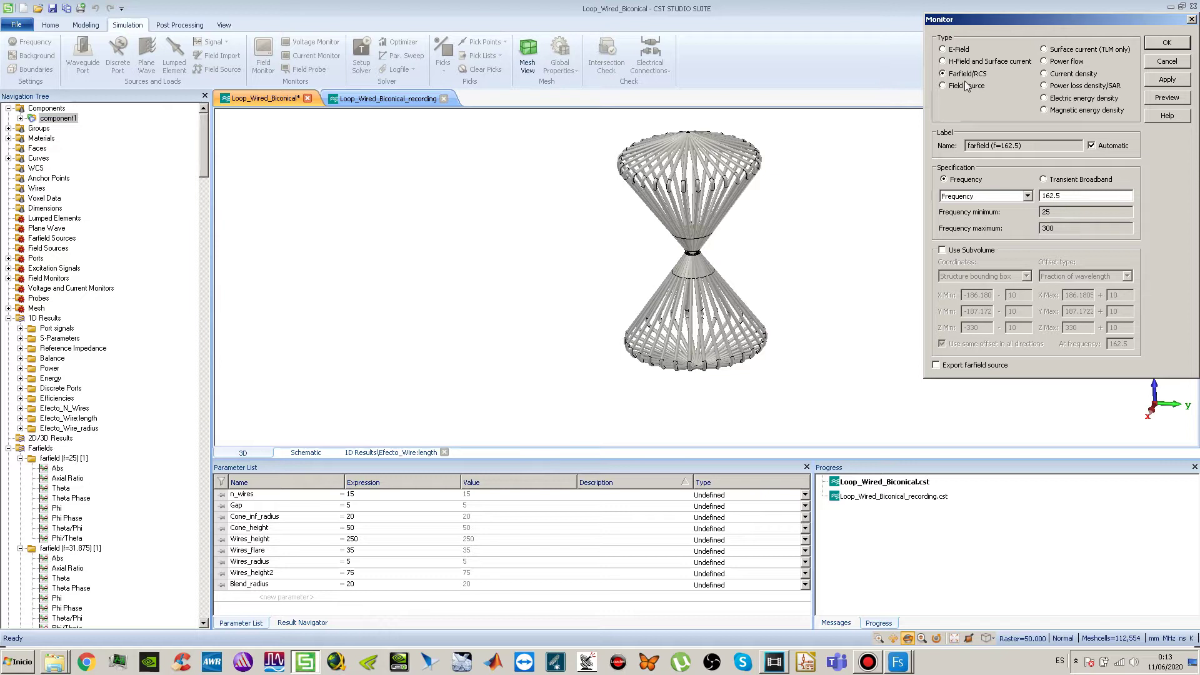
click(994, 195)
click(1005, 223)
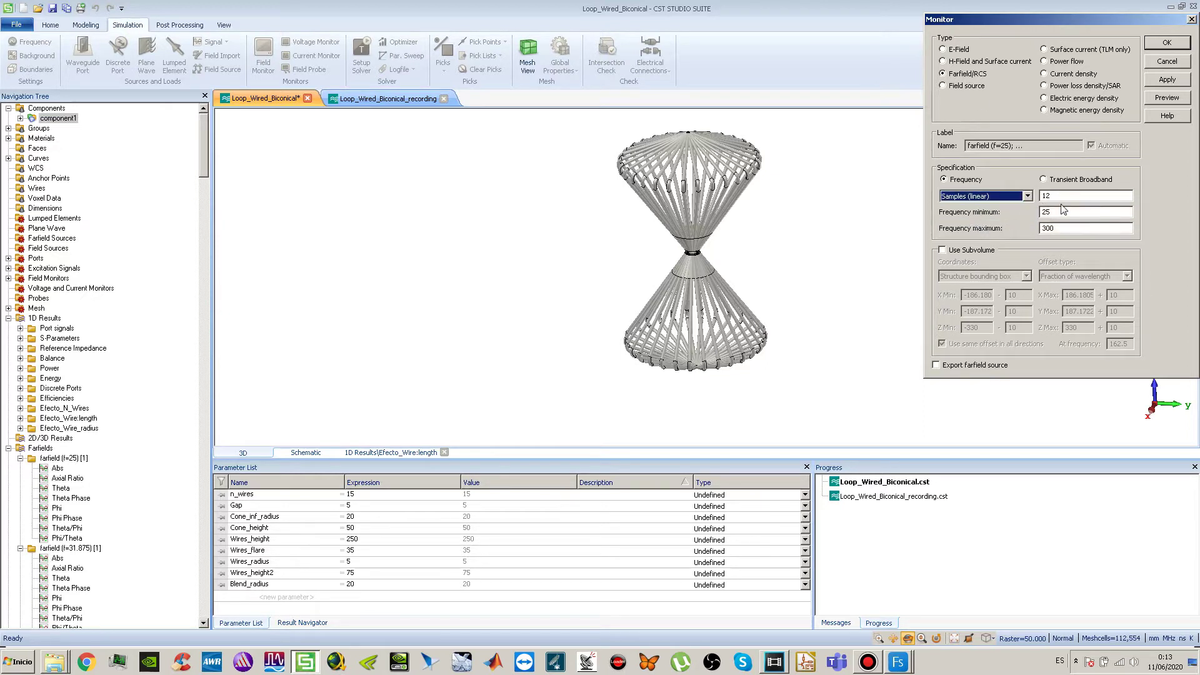
key(Tab)
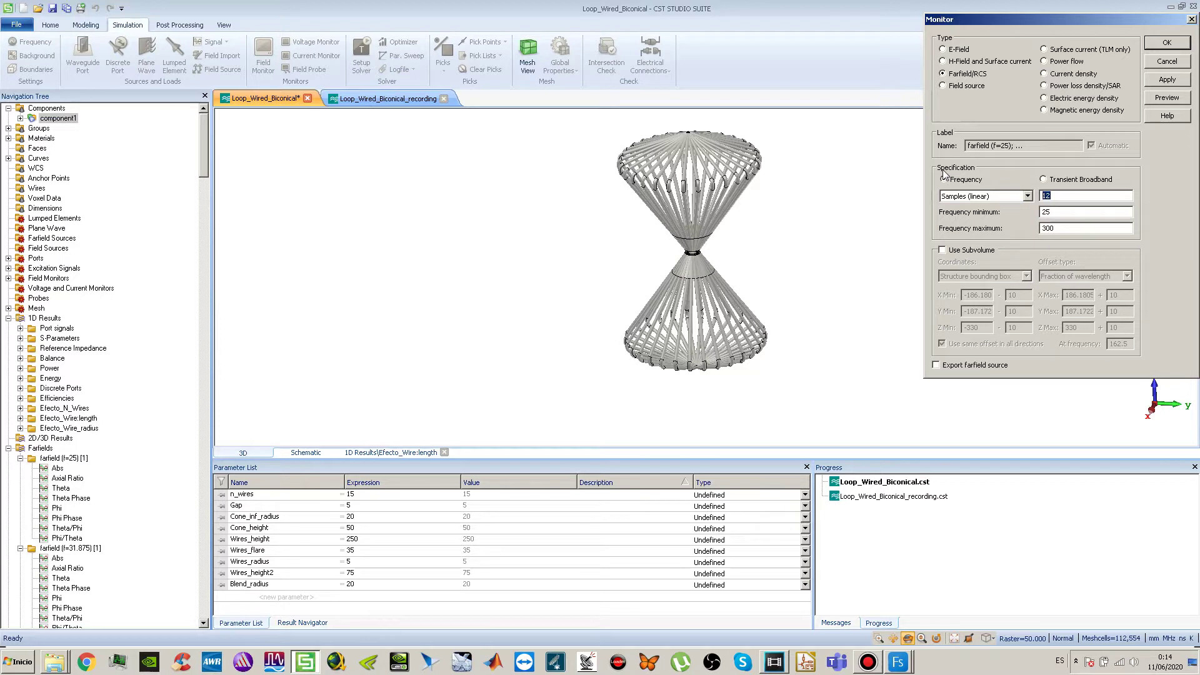
text(51)
click(1167, 81)
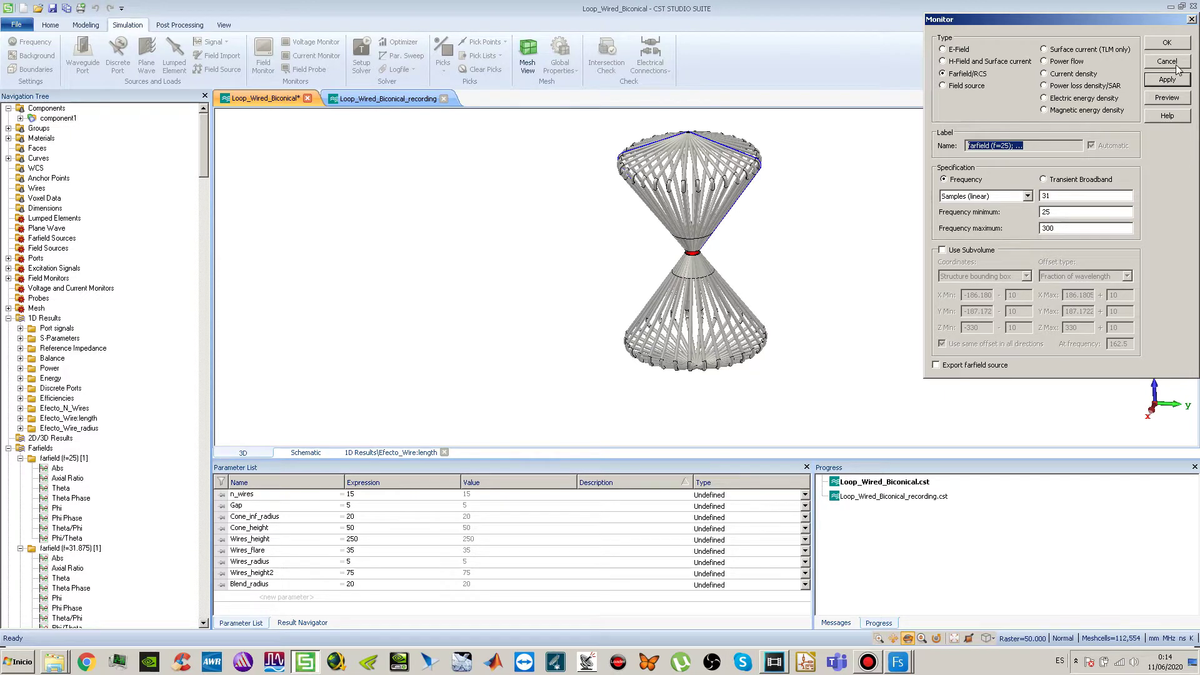
click(1167, 43)
- Switch to the Loop_Wired_Biconical_recording project and check its frequency range settings
click(400, 100)
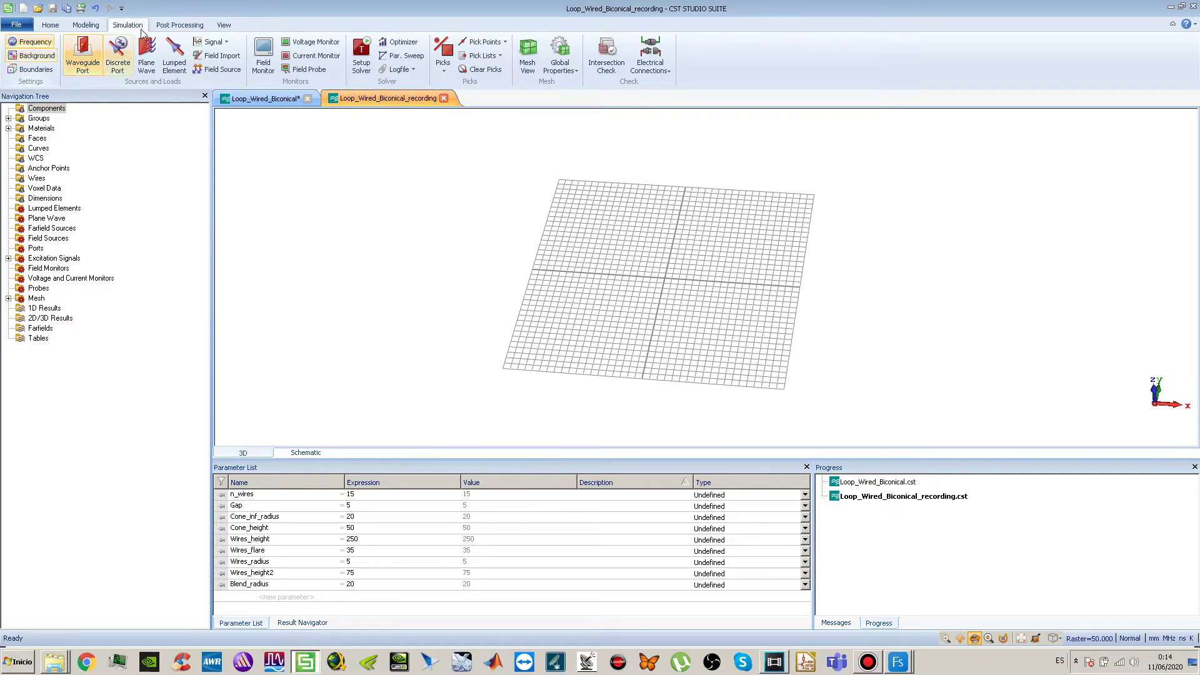
click(31, 42)
click(642, 329)
- Add Farfield/RCS field monitors to the recording project using 31 linear samples from 25 to 300 MHz
click(267, 62)
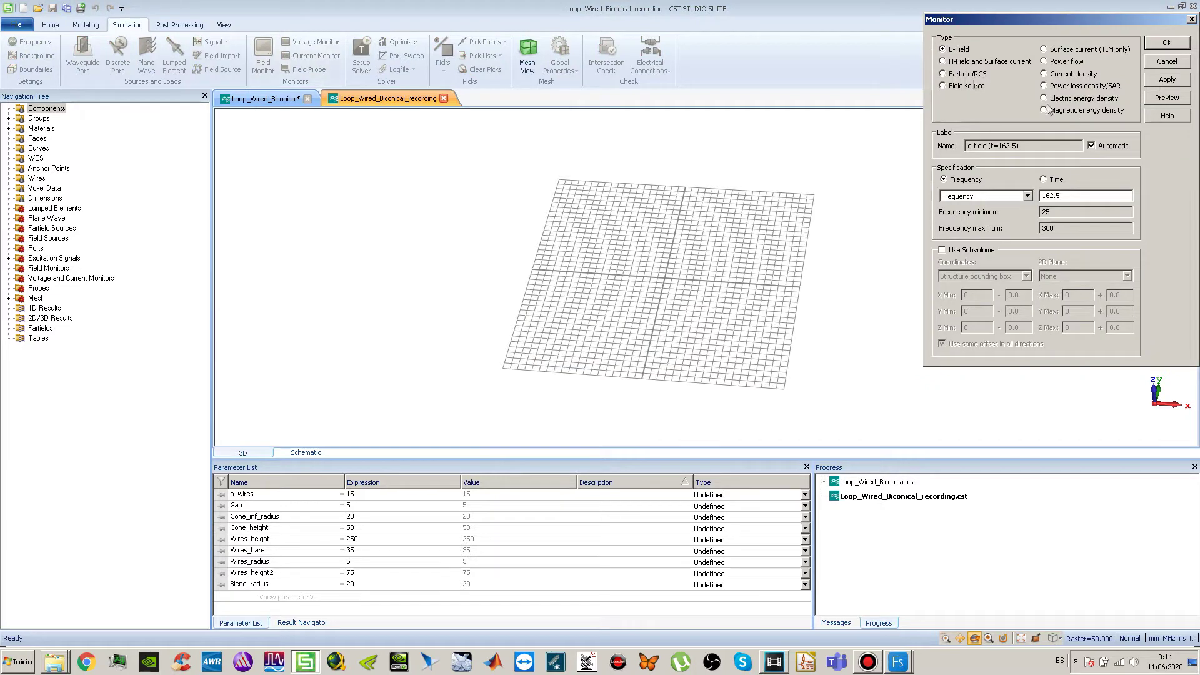
click(954, 74)
click(1027, 195)
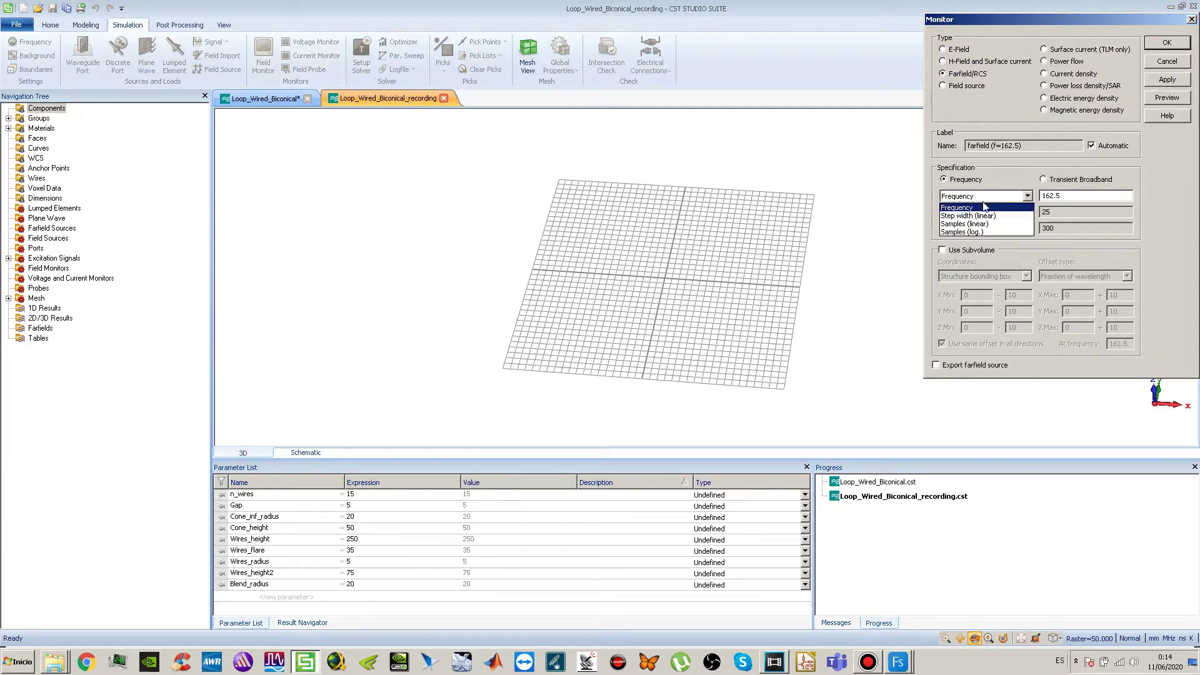
click(988, 213)
key(Tab)
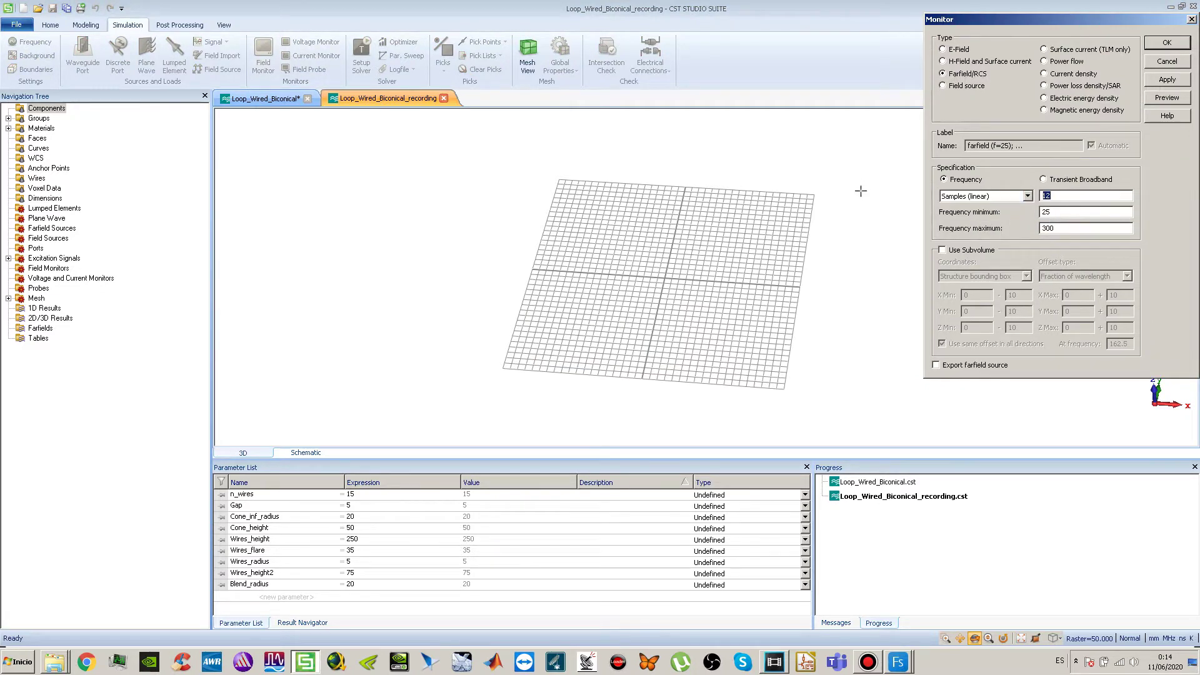
text(31)
click(1169, 81)
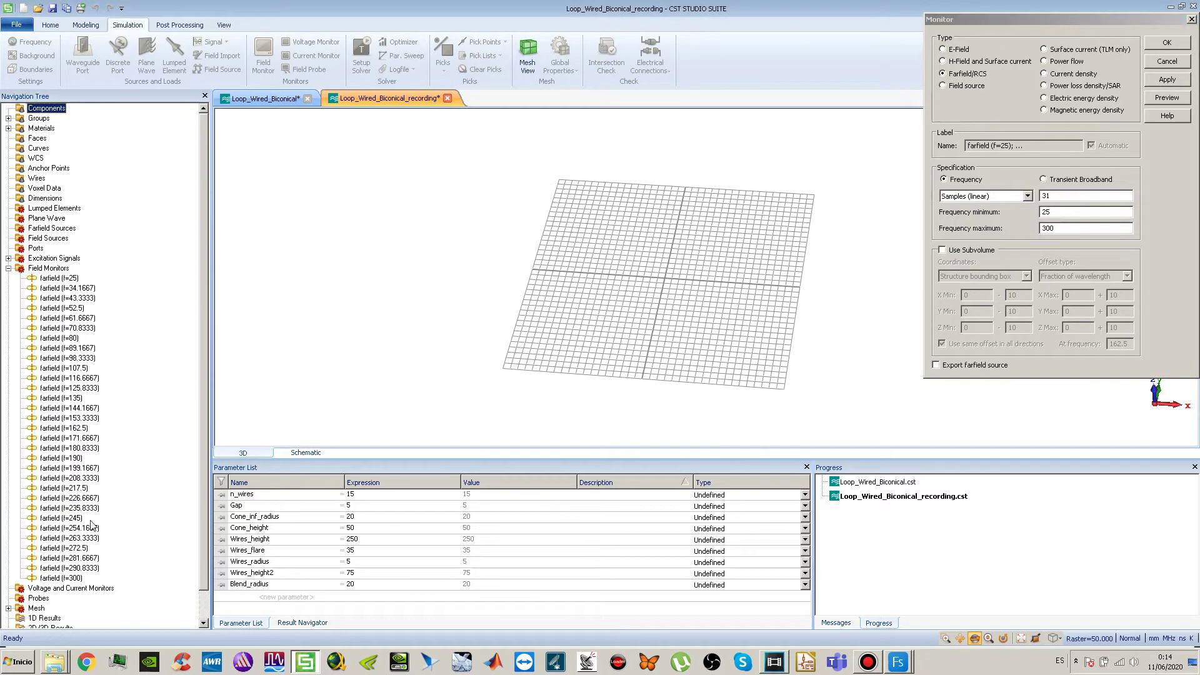
click(1167, 42)
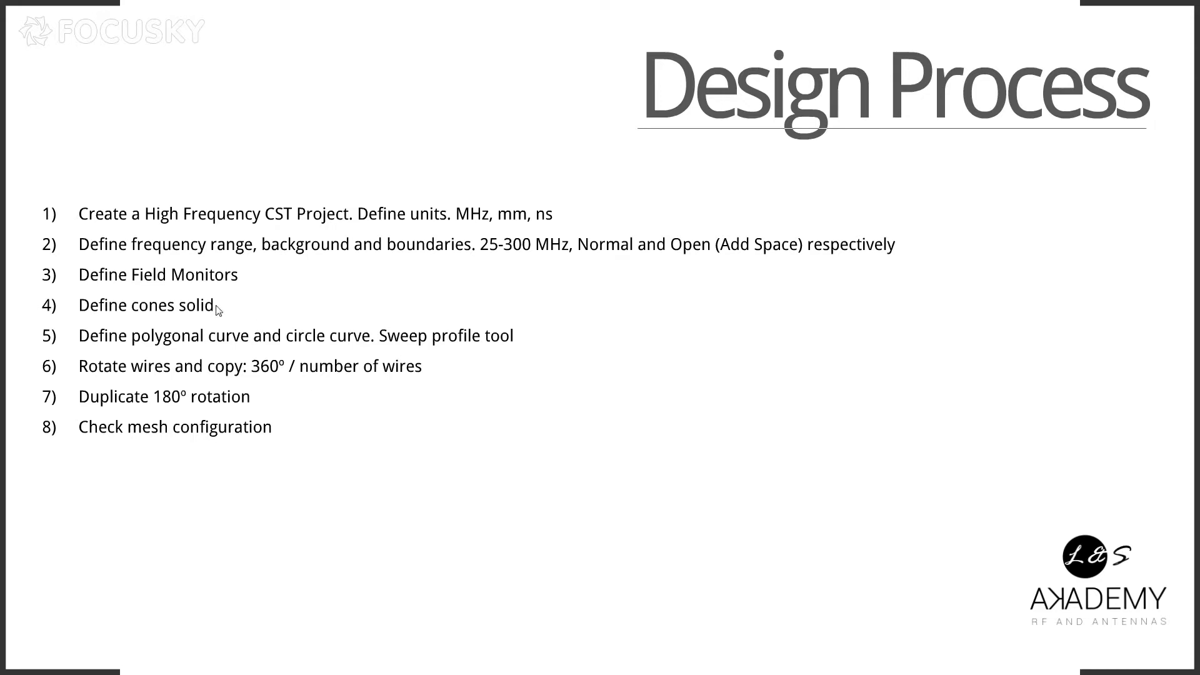
- Start a Z-oriented cone by numeric entry with its top radius set to Cone_inf_radius+TAND(wires_flare)*Cone_height
key(alt+Tab)
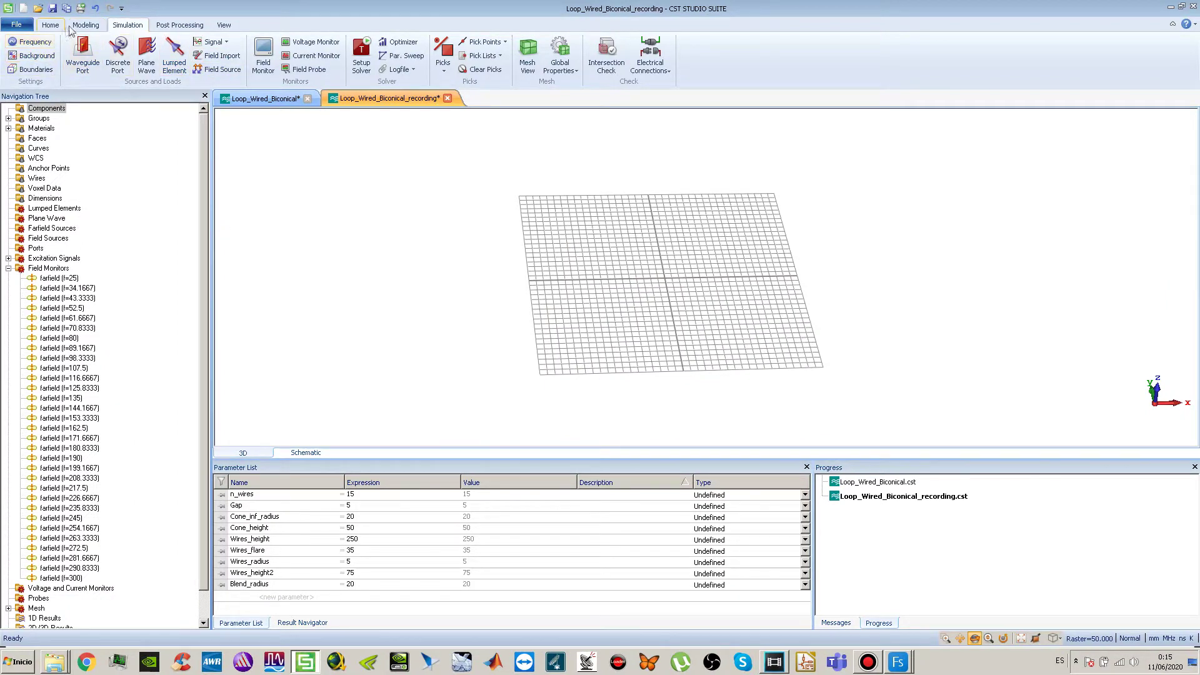
click(86, 25)
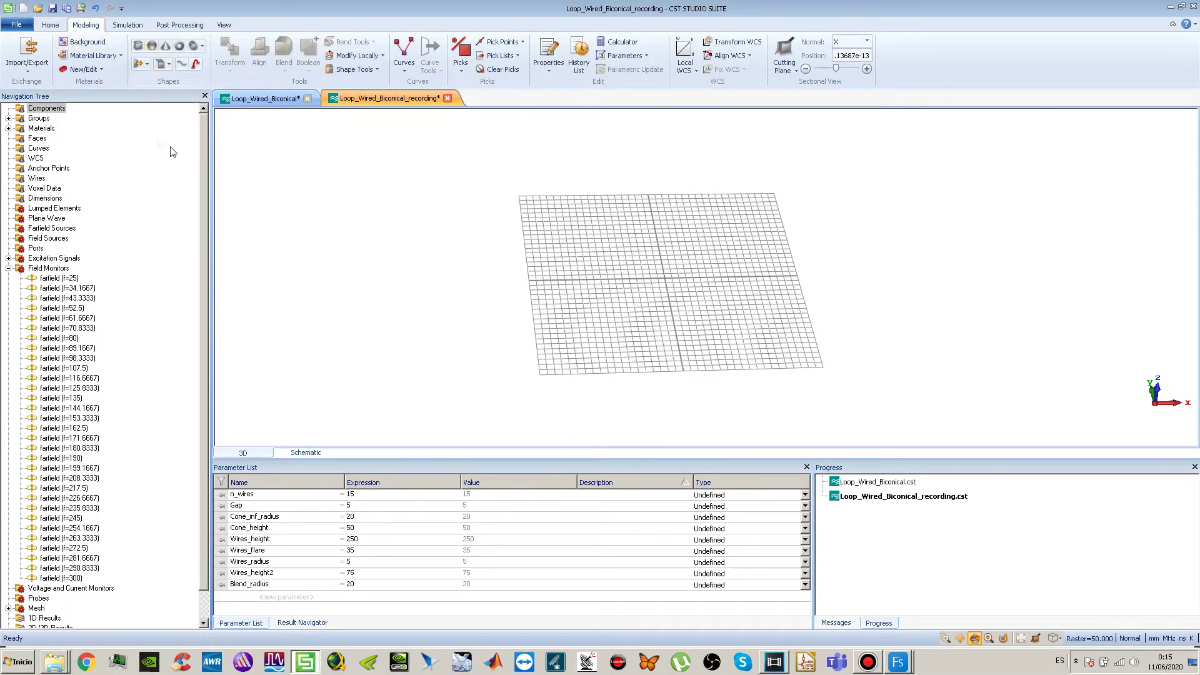
click(167, 47)
key(Escape)
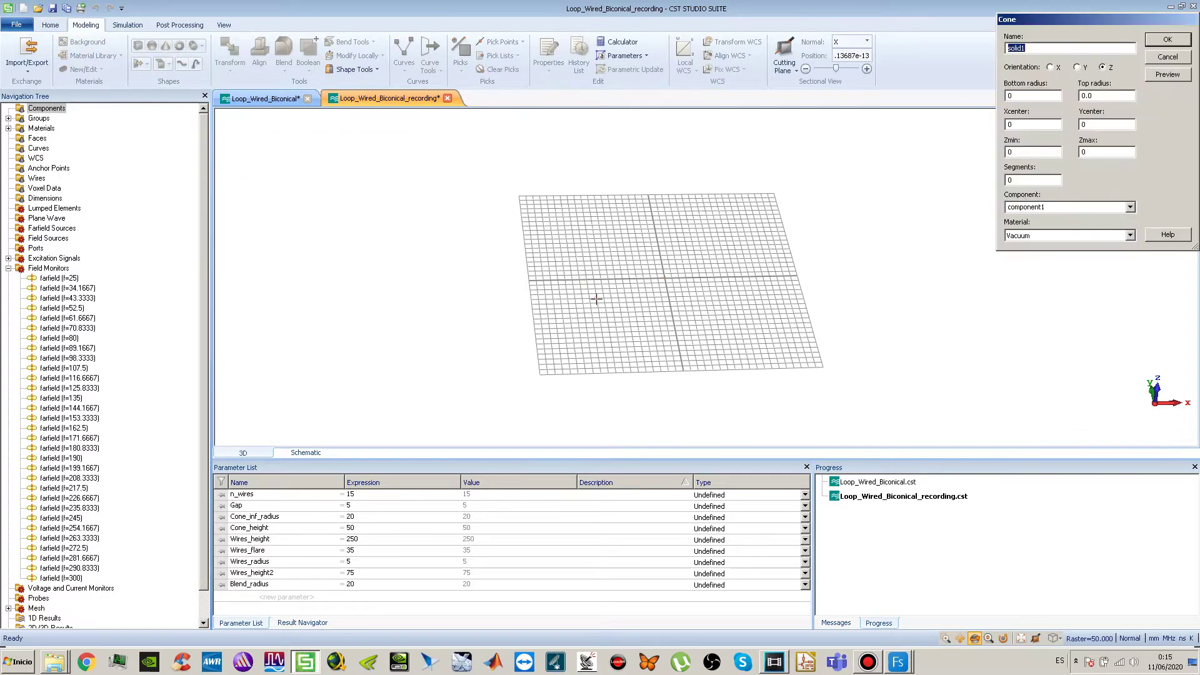
drag(1036, 24, 727, 163)
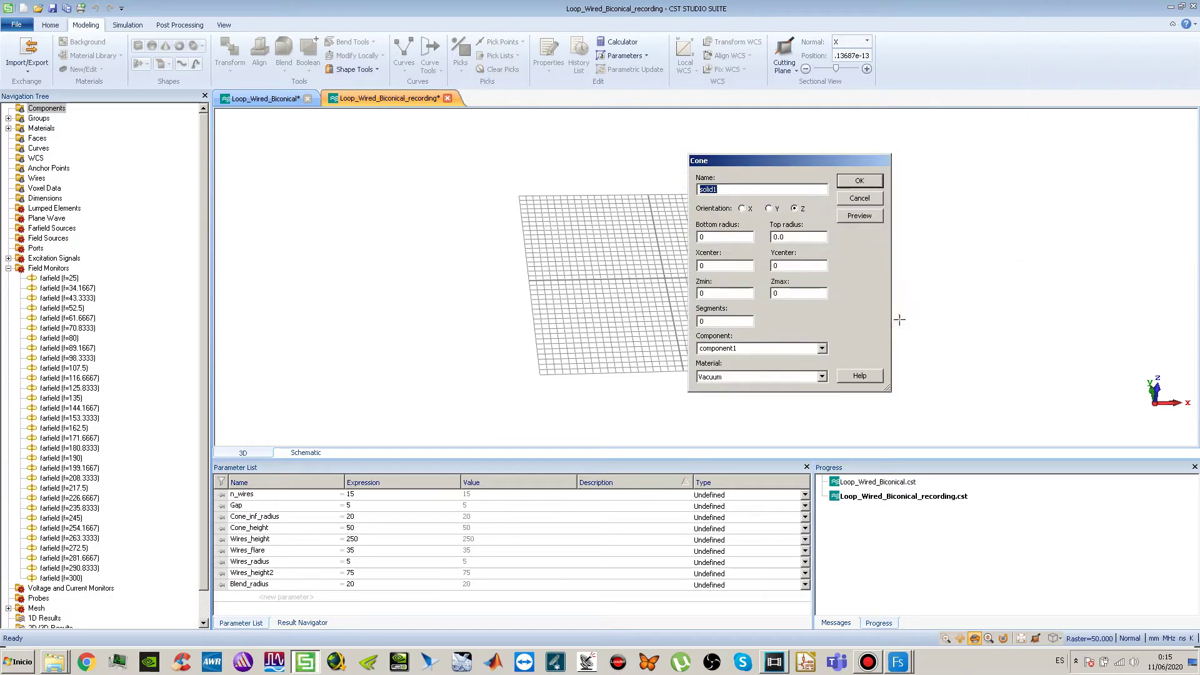
drag(888, 388, 1111, 410)
double_click(901, 236)
text(Cone_inf_radius+TAND(wires_flare)*Cone_height)
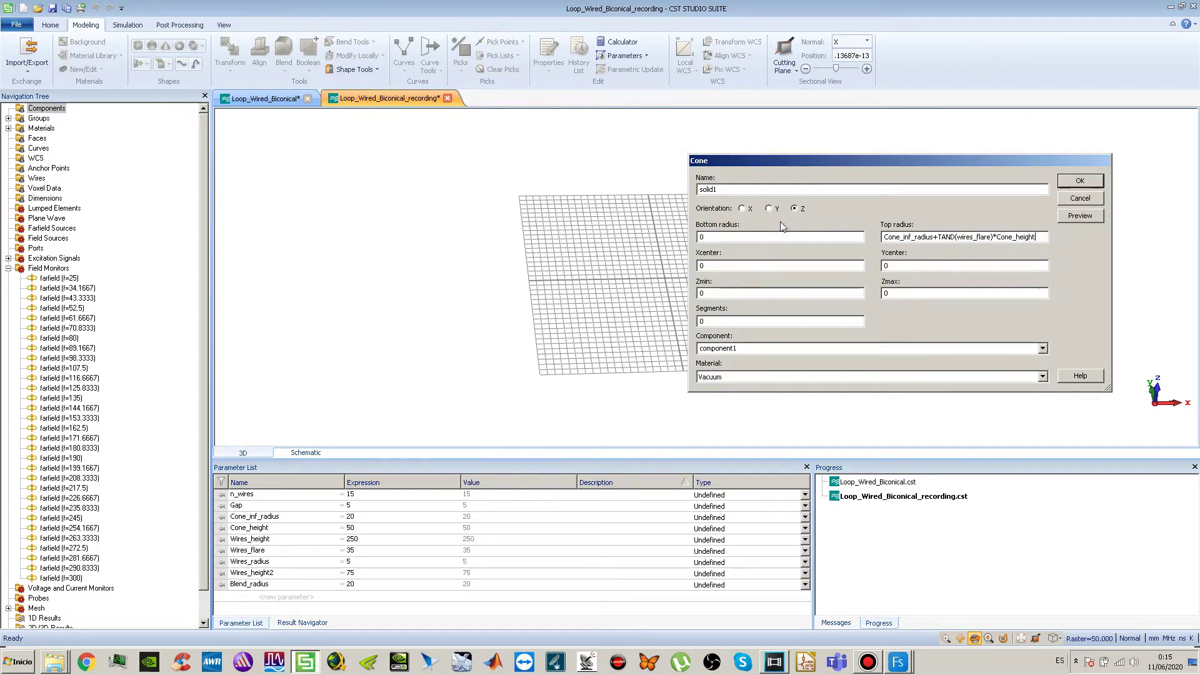
- Set the cone's bottom radius to Cone_inf_radius, reusing the parameter name from the top radius expression
double_click(934, 237)
key(ctrl+c)
double_click(718, 239)
key(ctrl+v)
drag(940, 235, 1035, 237)
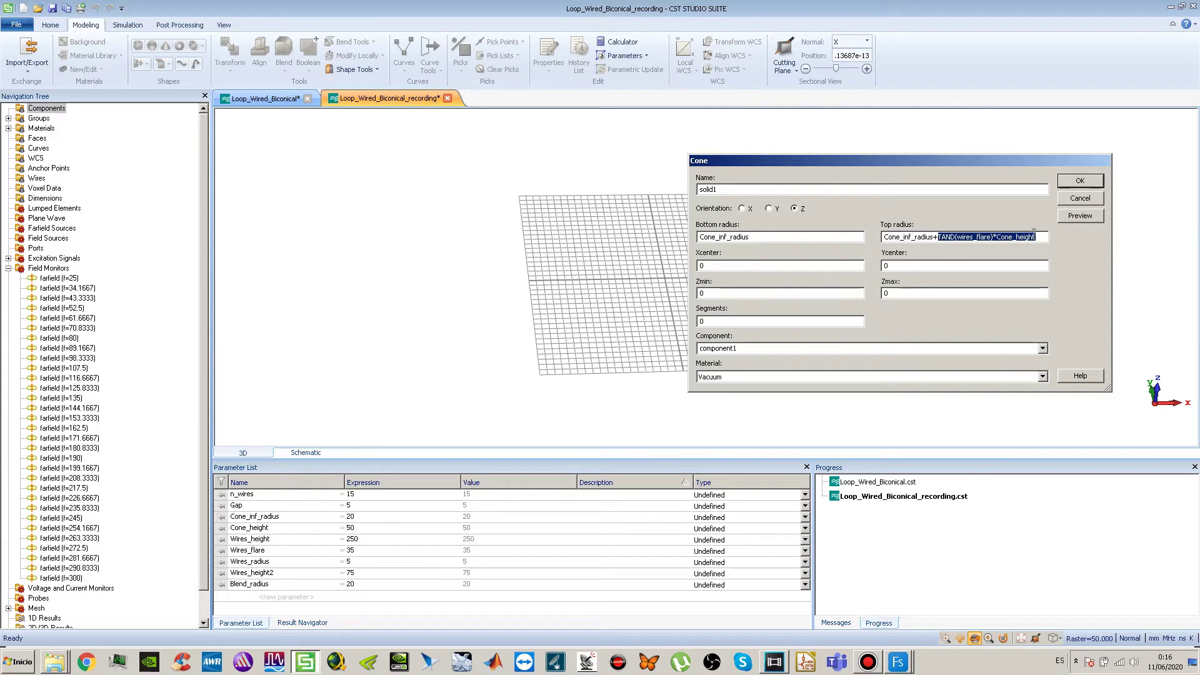
- Set the cone's Zmin to Gap and its Zmax to Gap+Cone_height
click(724, 293)
text(Gap)
drag(716, 293, 695, 294)
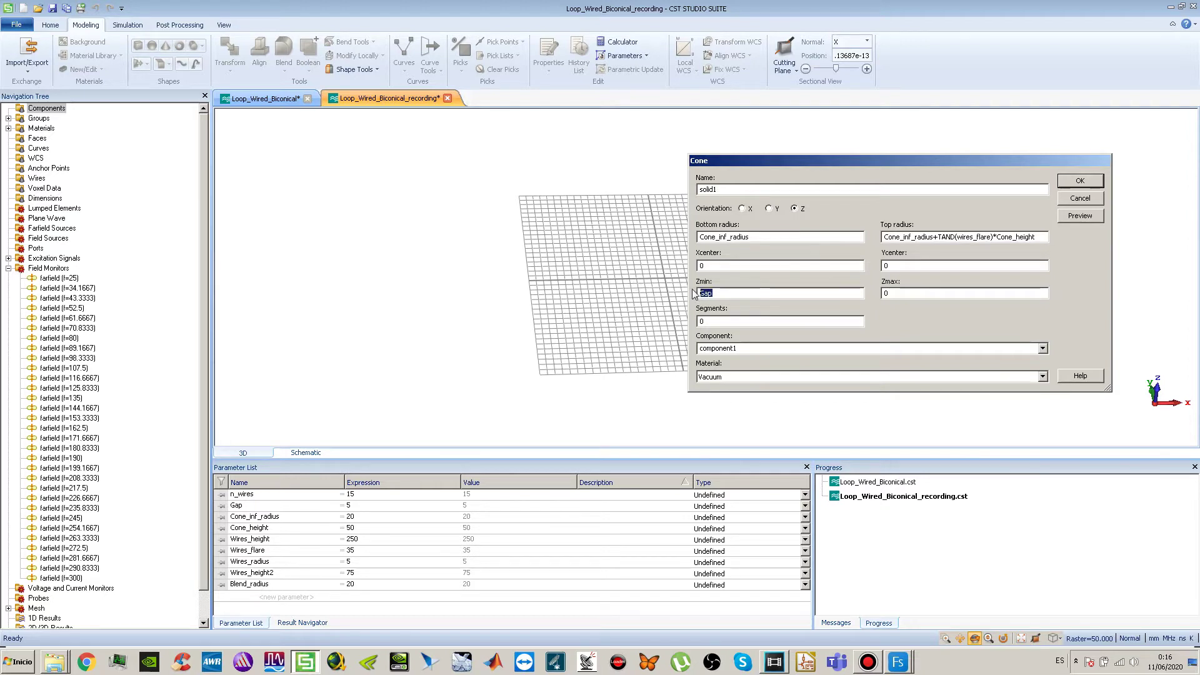
key(Tab)
text(Gap+Cone_height)
click(961, 293)
drag(856, 161, 289, 206)
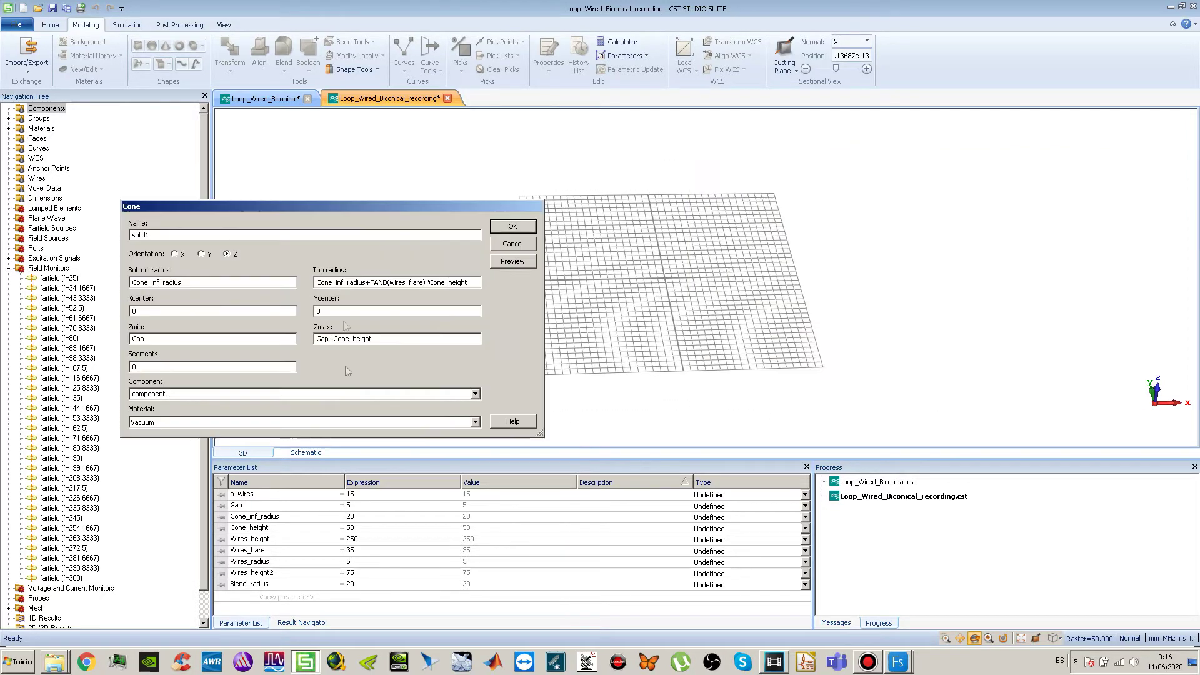
- Assign PEC as the cone's material and preview the solid
click(358, 423)
click(301, 450)
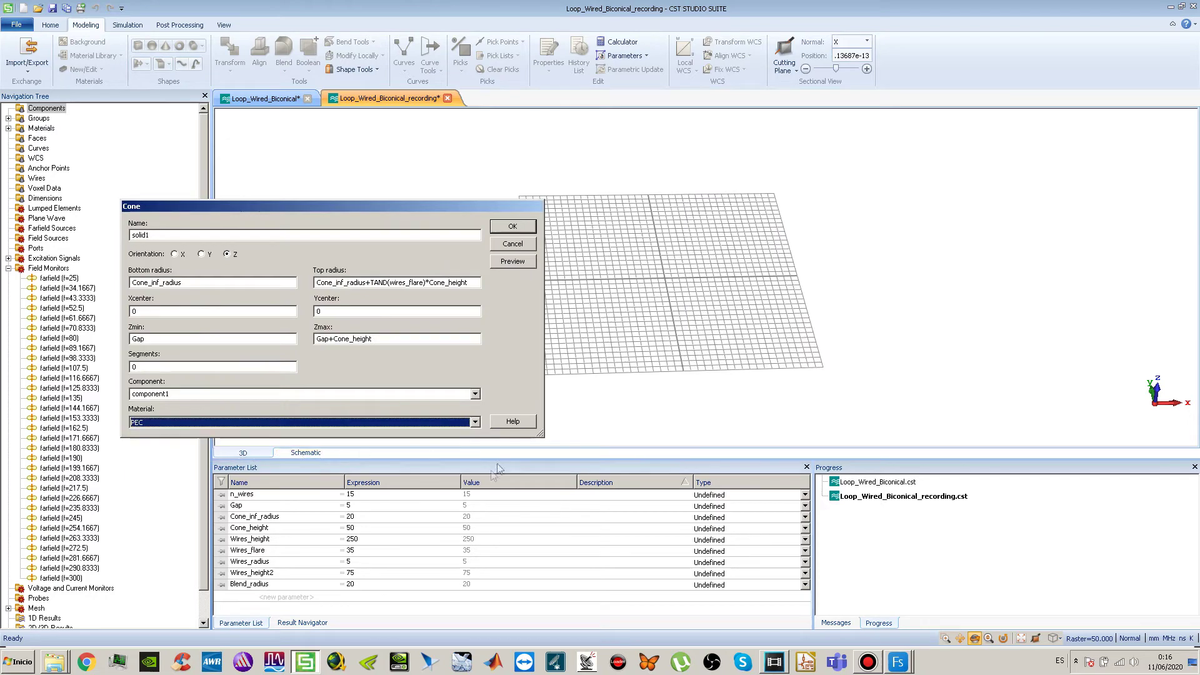
click(513, 261)
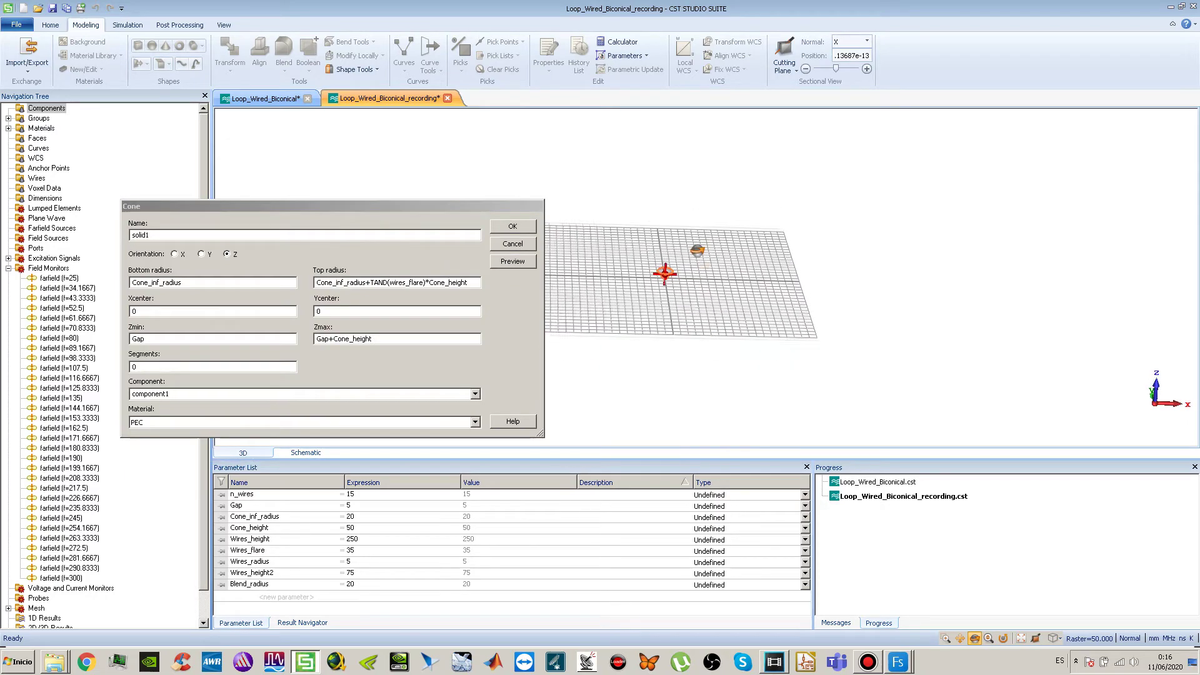
- Examine the previewed cone's shape, flare and position above the working plane from several angles and distances
drag(728, 225, 691, 314)
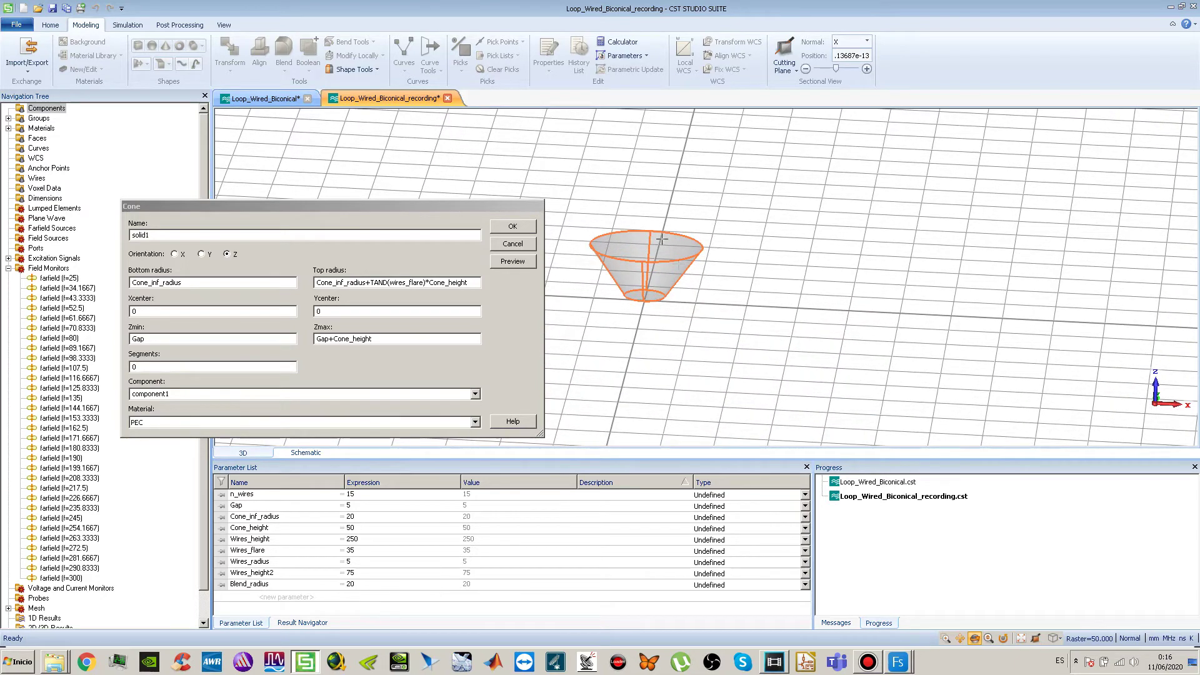
scroll(680, 267, down, 5)
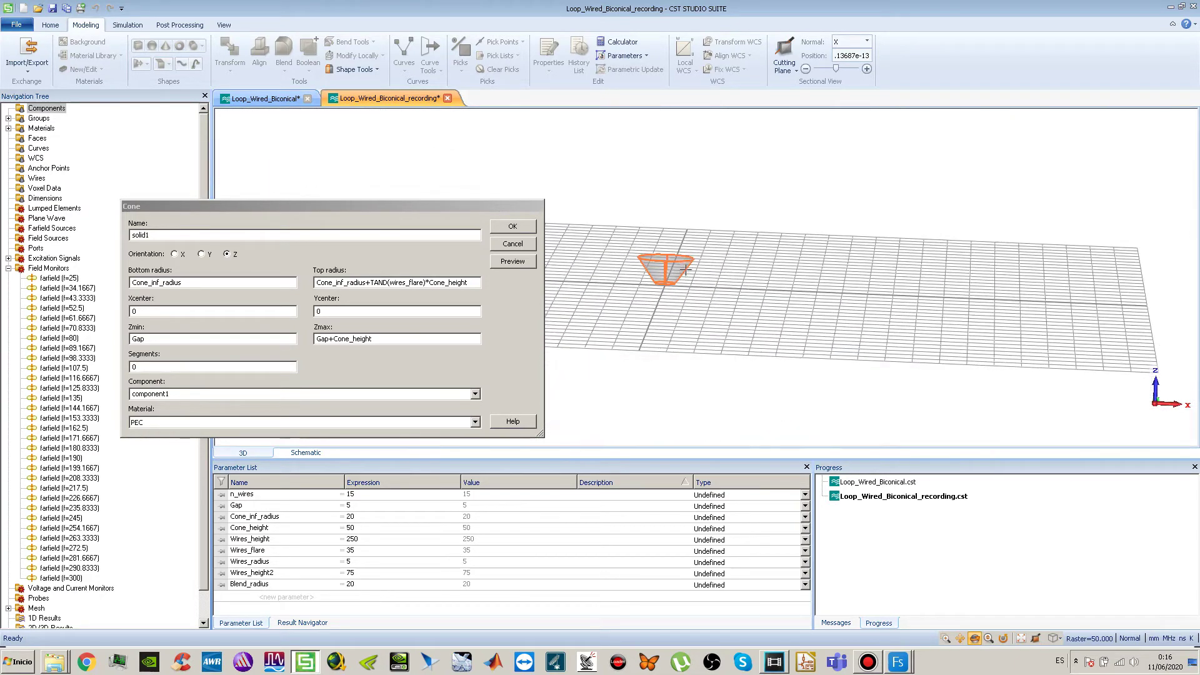
scroll(683, 270, up, 4)
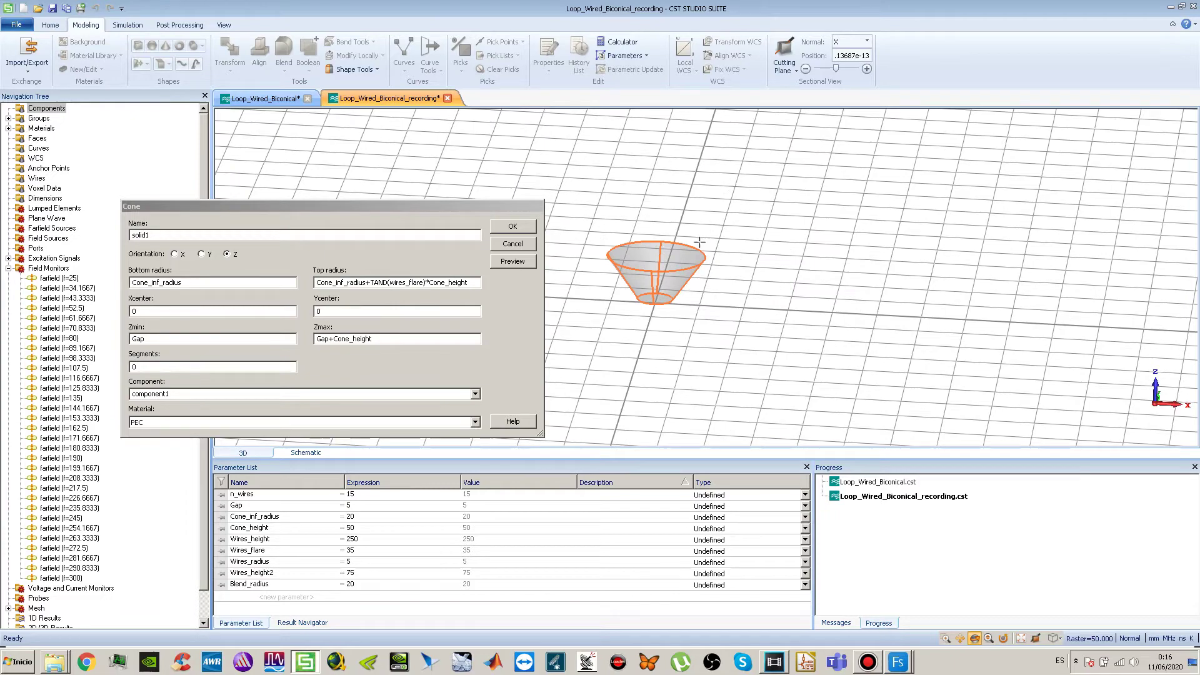
mouse_move(647, 284)
mouse_down()
mouse_move(638, 201)
mouse_move(646, 275)
mouse_move(669, 323)
mouse_move(665, 270)
mouse_up()
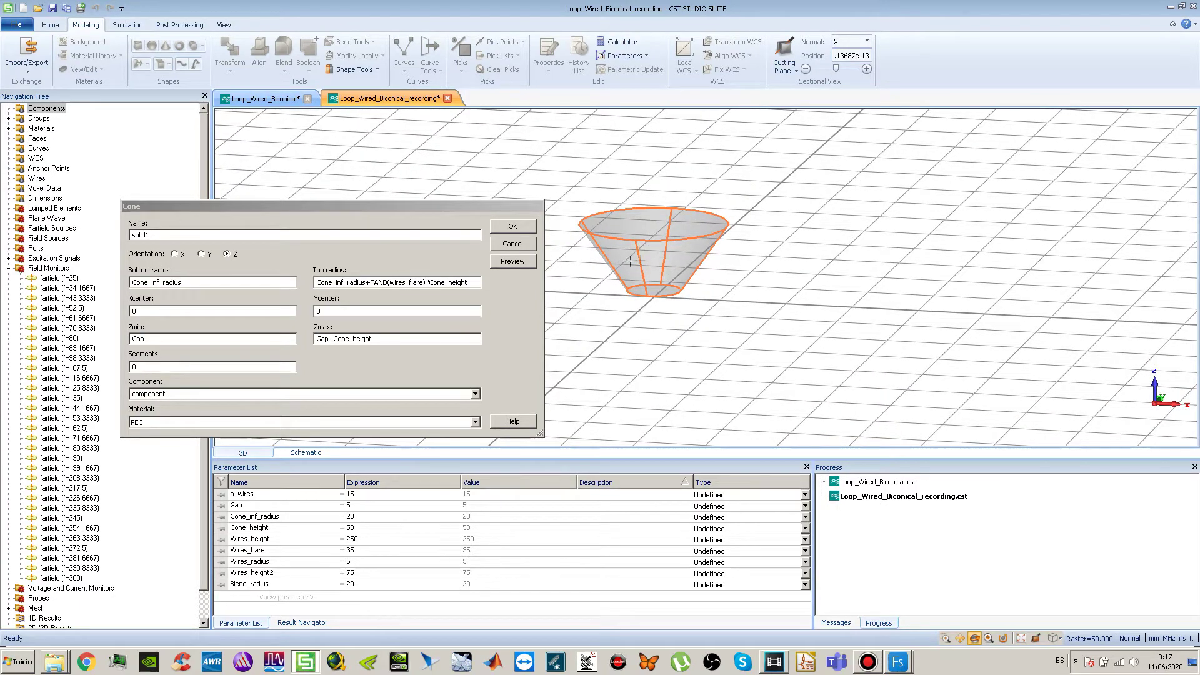
drag(630, 261, 664, 256)
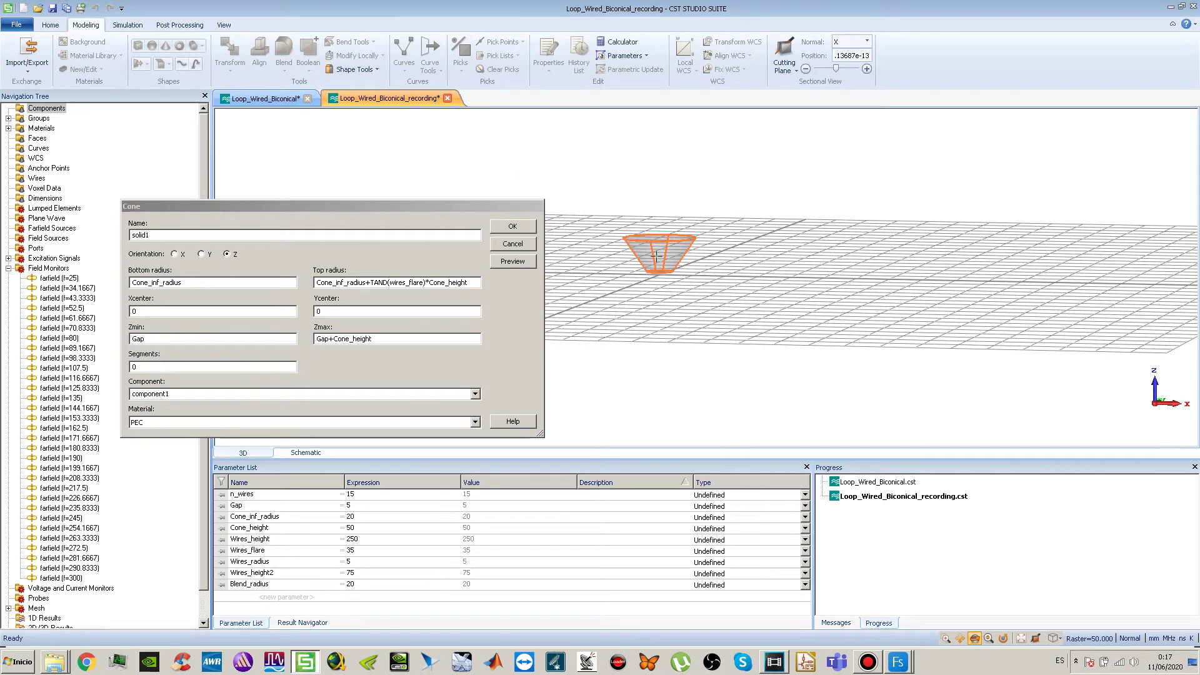
drag(718, 269, 722, 299)
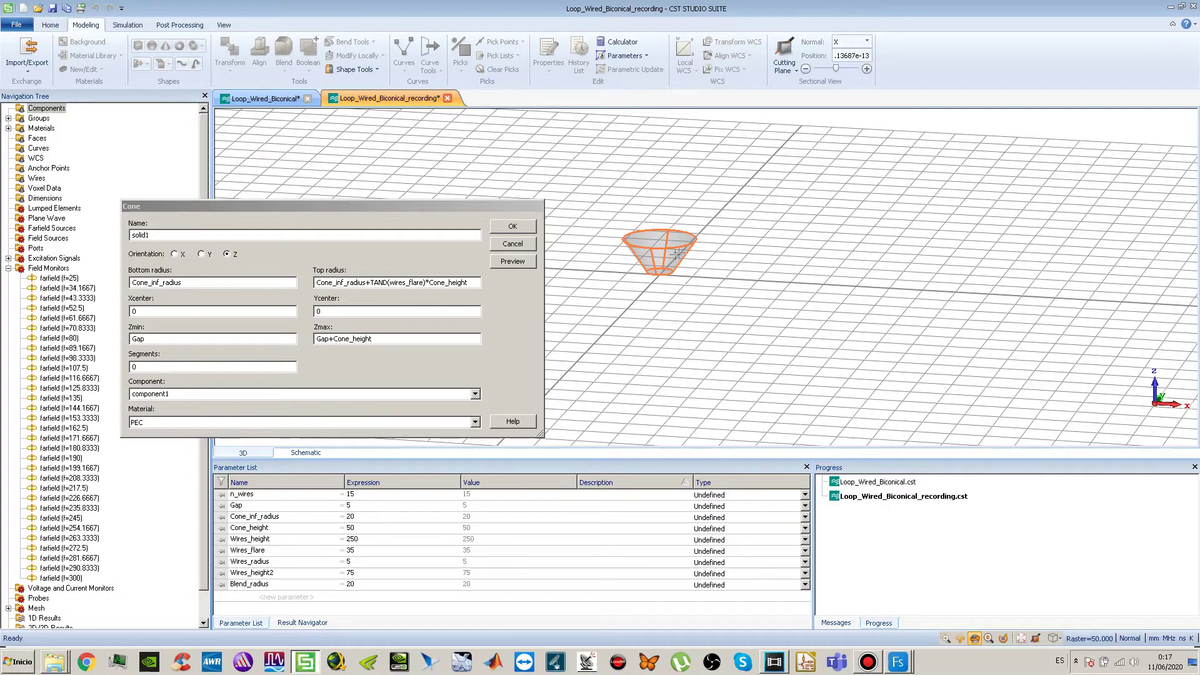
drag(675, 299, 663, 275)
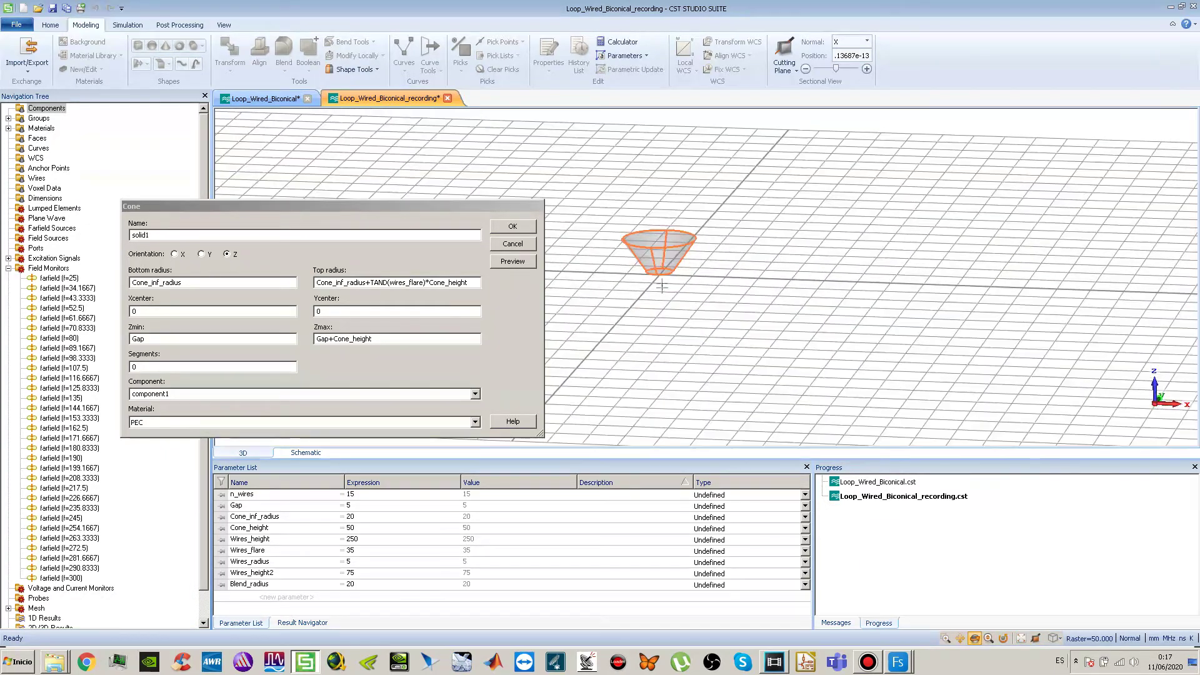
scroll(663, 275, up, 2)
scroll(661, 265, down, 5)
scroll(666, 254, up, 3)
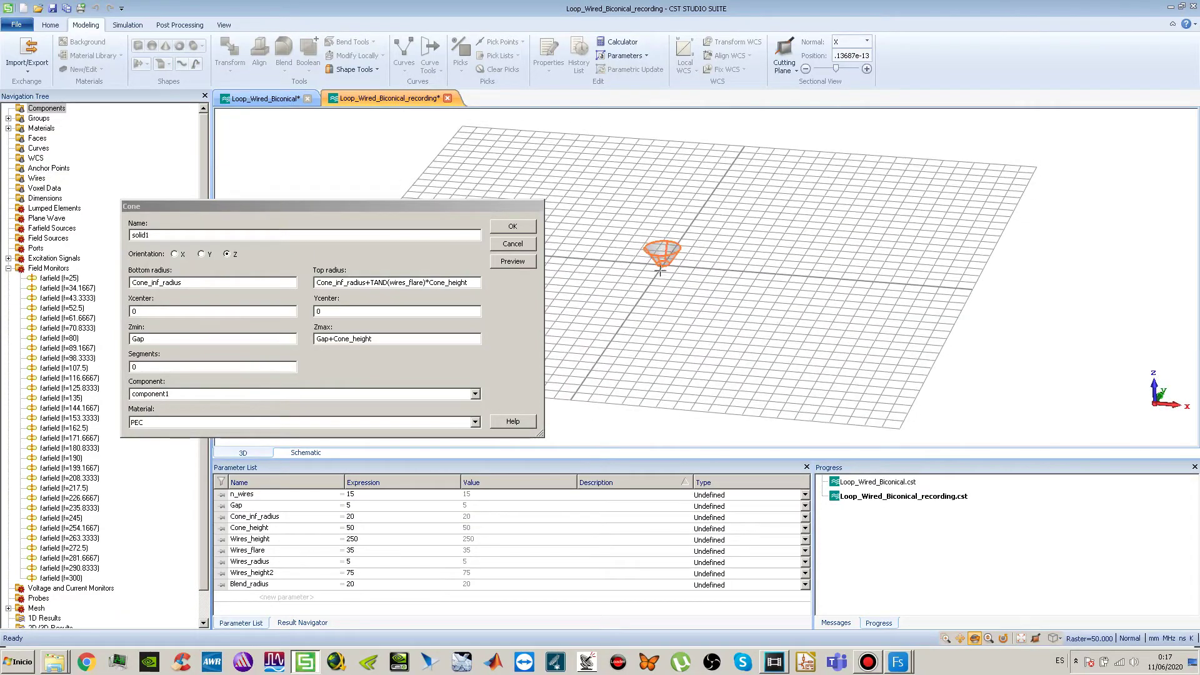
scroll(667, 262, up, 2)
drag(668, 262, 662, 250)
- Name the solid Cone1 and create it in component1
click(161, 245)
text(Cone1)
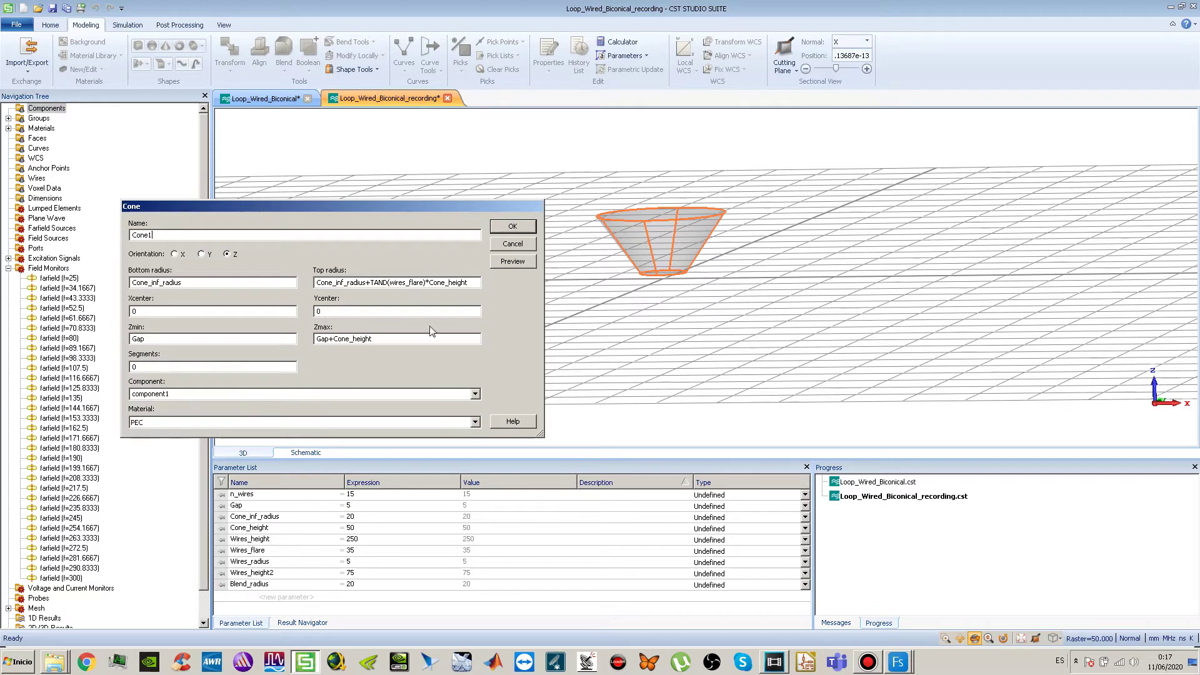
click(512, 228)
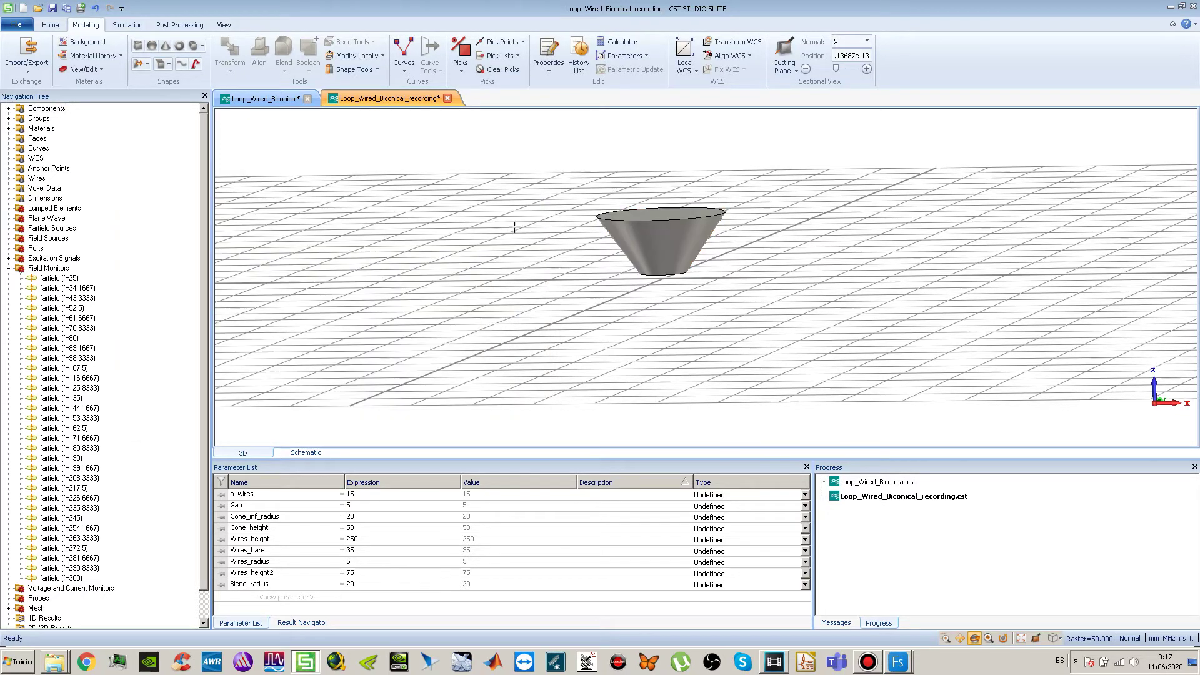
scroll(505, 274, down, 3)
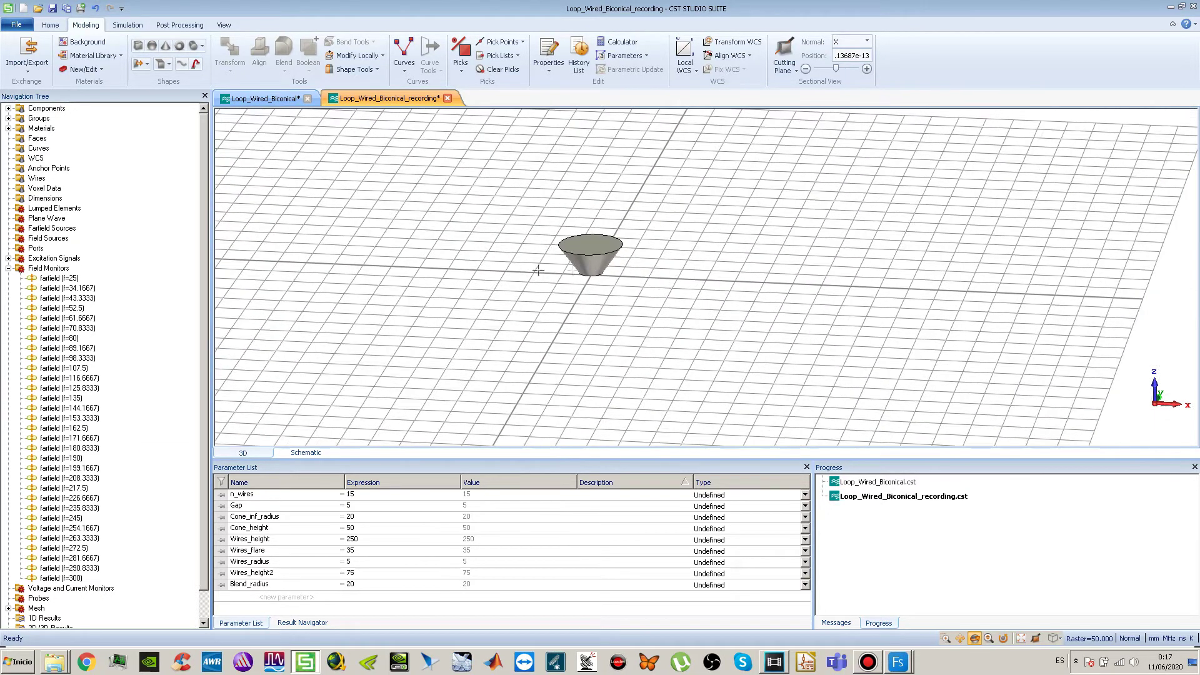
drag(631, 229, 707, 196)
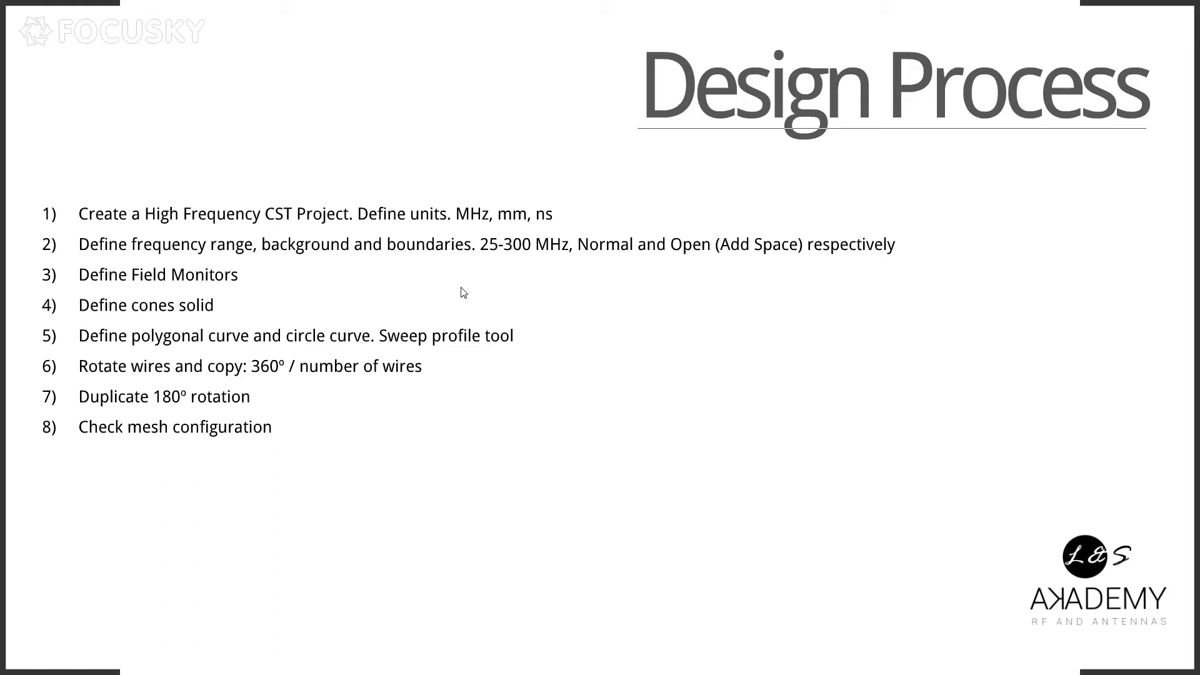
- Switch to CST Studio Suite and examine the reference wire's 3D polygon points and outline in the Loop_Wired_Biconical project
key(alt+Tab)
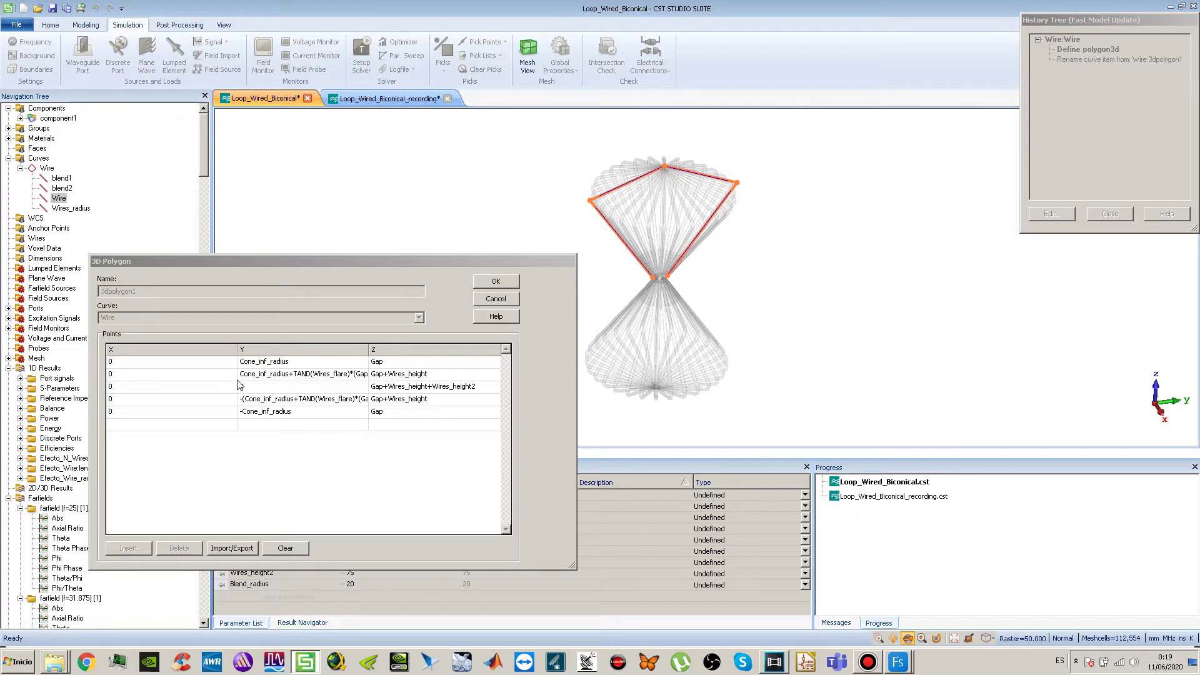
drag(294, 269, 271, 245)
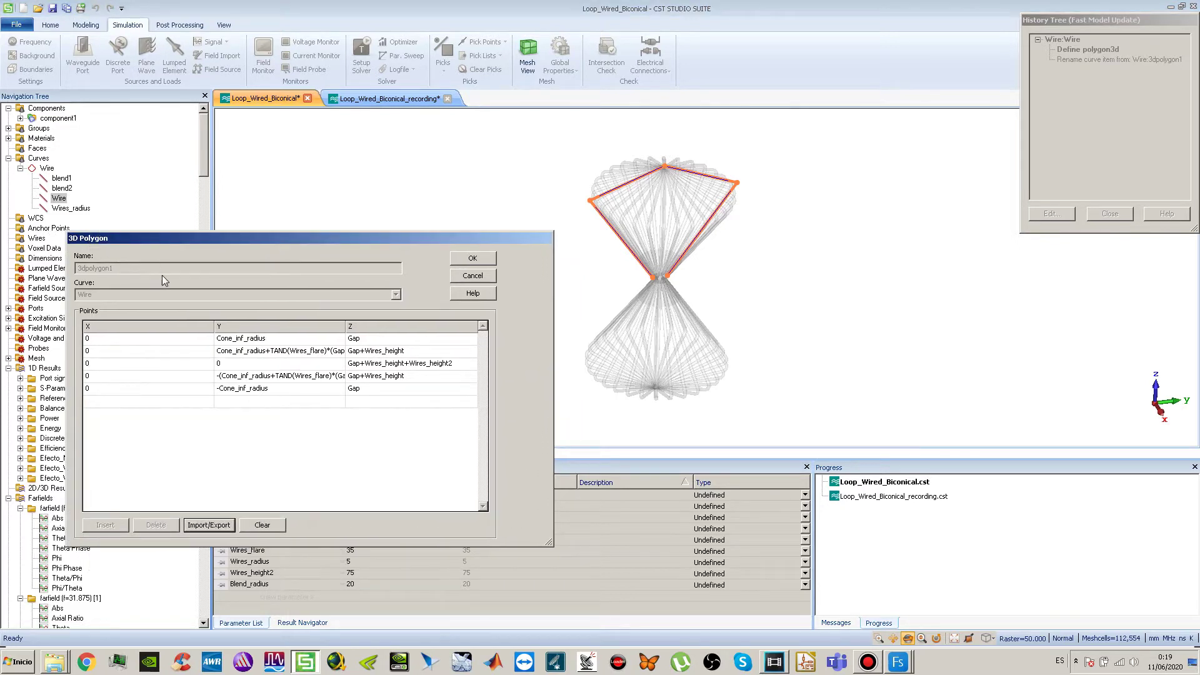
click(244, 342)
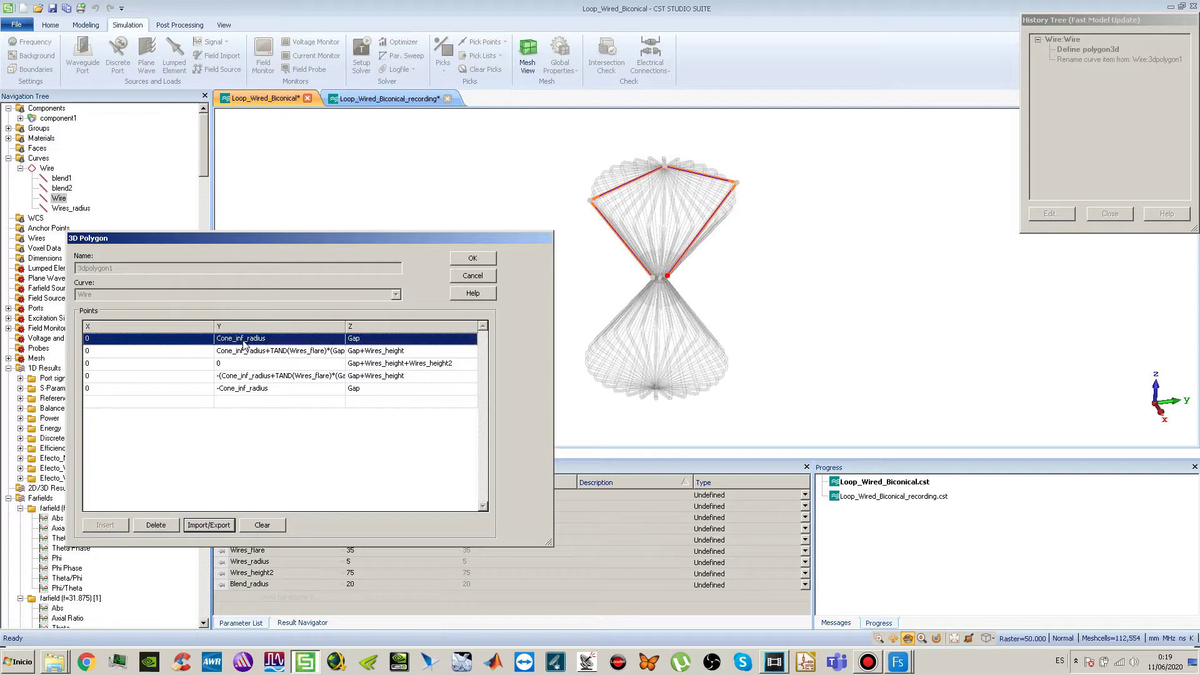
click(248, 340)
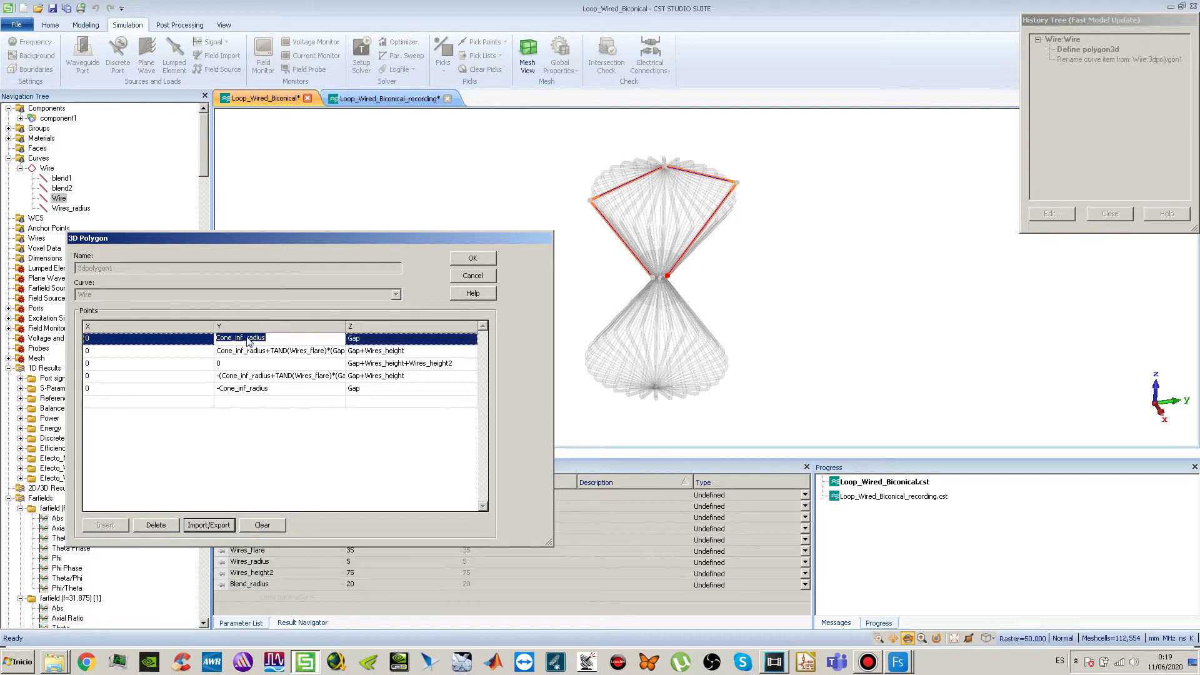
mouse_move(650, 243)
mouse_down()
mouse_move(683, 242)
mouse_move(635, 247)
mouse_up()
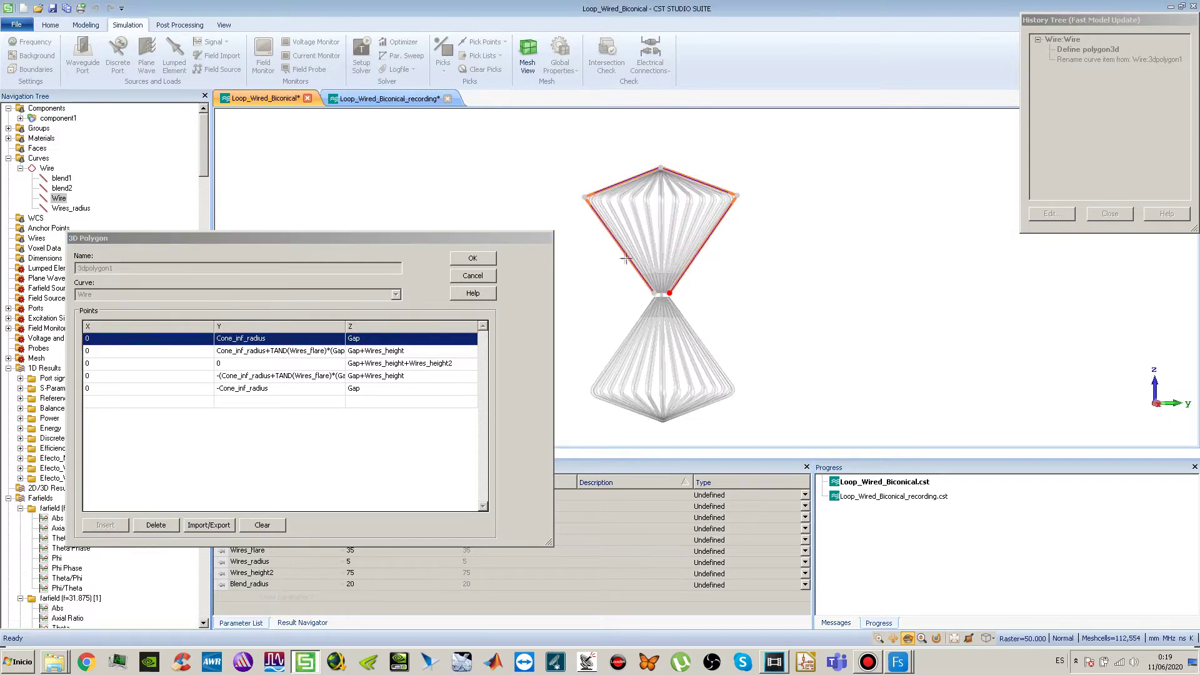
scroll(580, 196, up, 2)
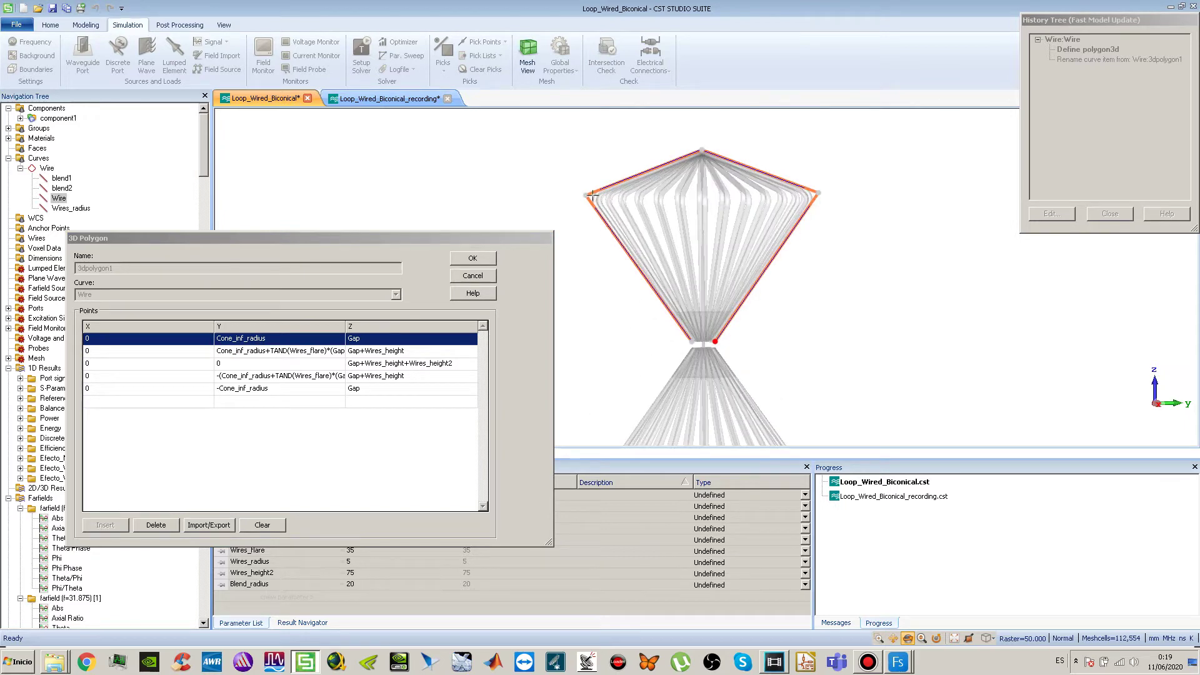
drag(697, 276, 777, 326)
drag(770, 204, 719, 247)
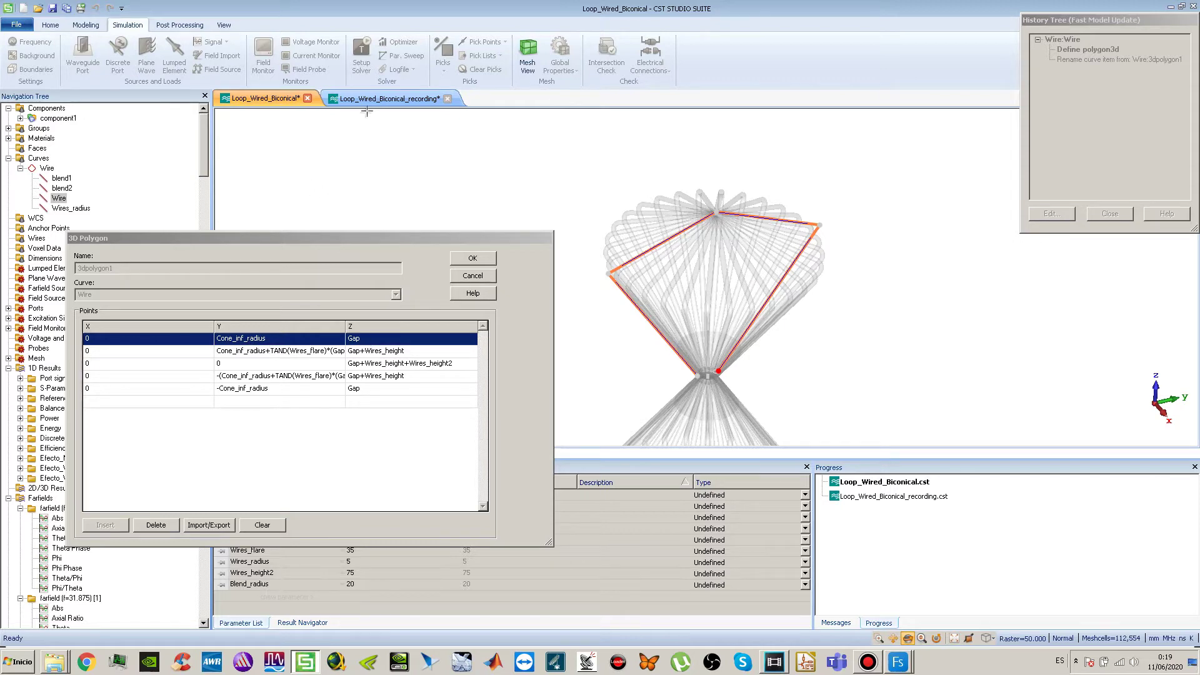
- Start a 3D polygon curve in the Loop_Wired_Biconical_recording project and enlarge its point-entry dialog
click(388, 98)
click(405, 67)
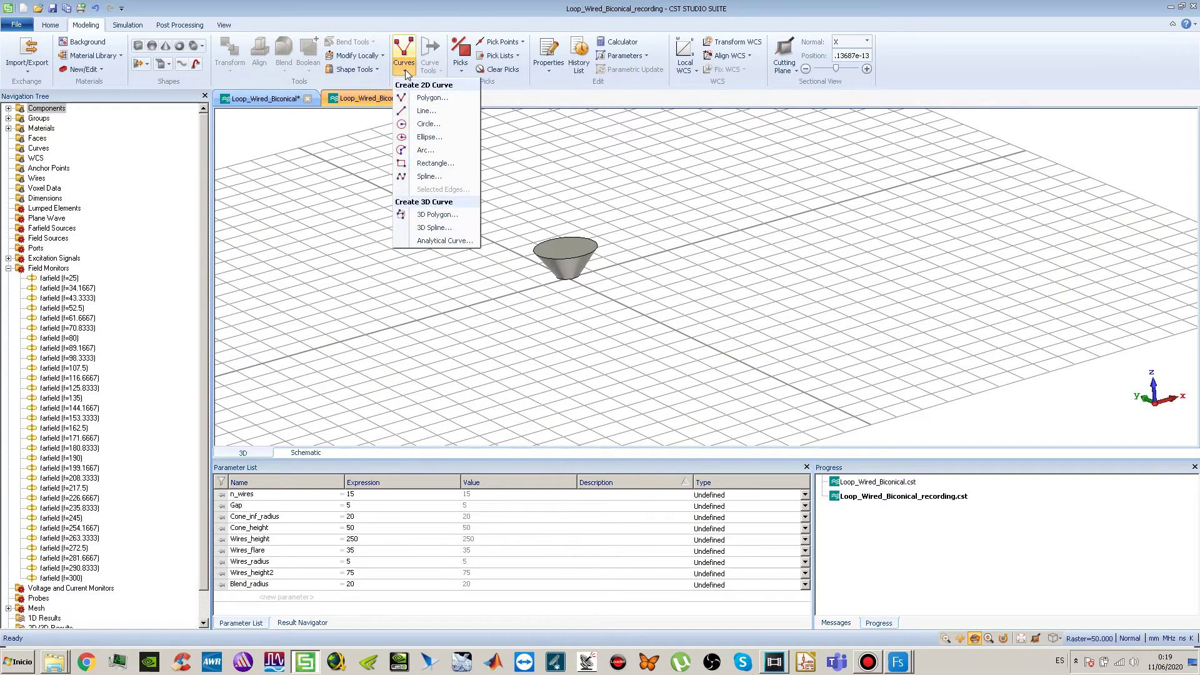
click(435, 214)
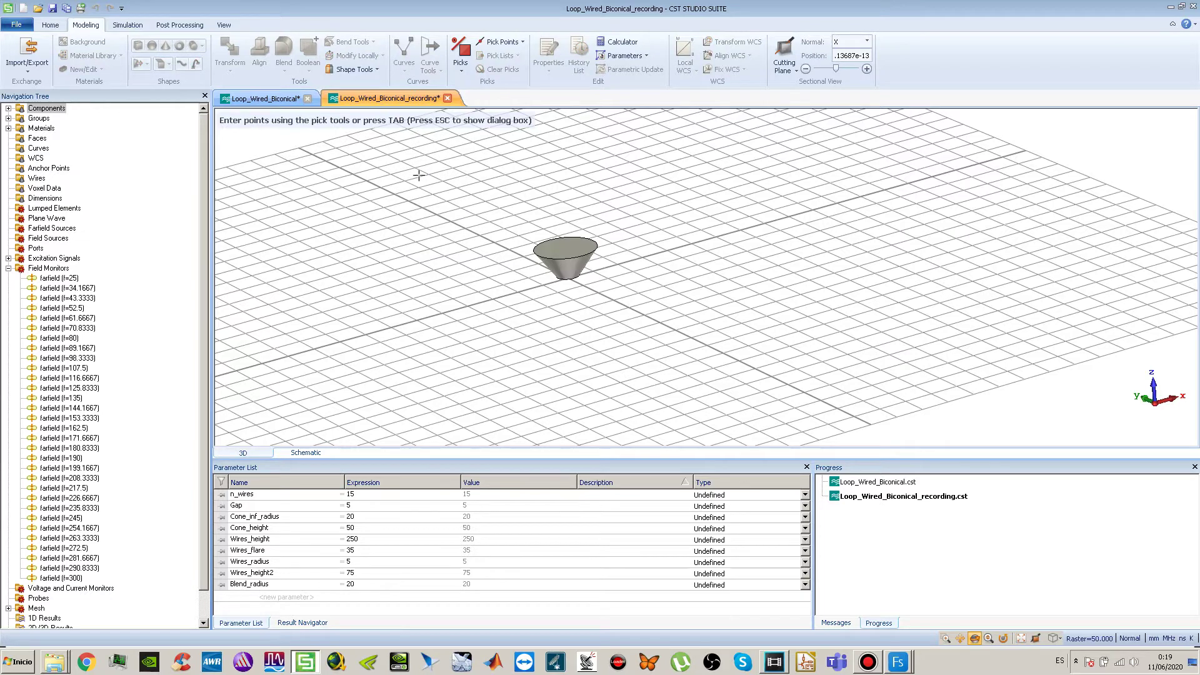
key(Escape)
drag(992, 24, 198, 310)
drag(401, 487, 829, 587)
- Define the polygon's first point with X 0, Y Cone_inf_radius and Z Gap
click(201, 410)
click(202, 410)
click(408, 414)
click(410, 410)
text(Cone_inf_radius)
click(571, 408)
click(572, 406)
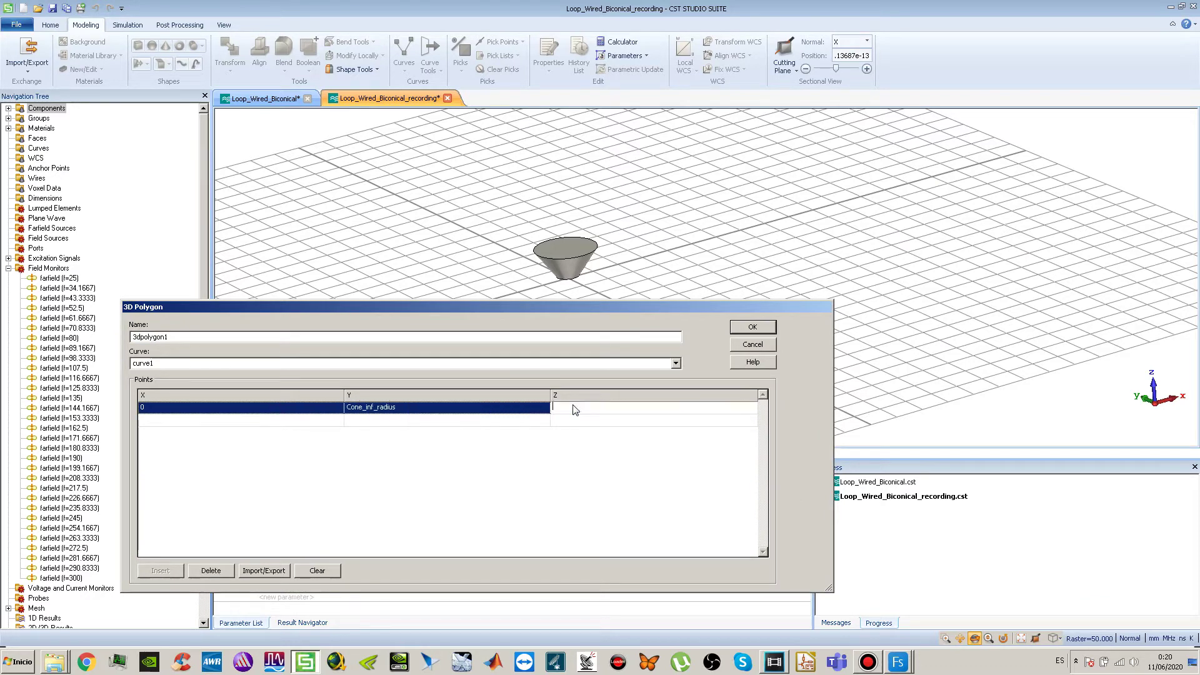
text(Gap)
click(313, 420)
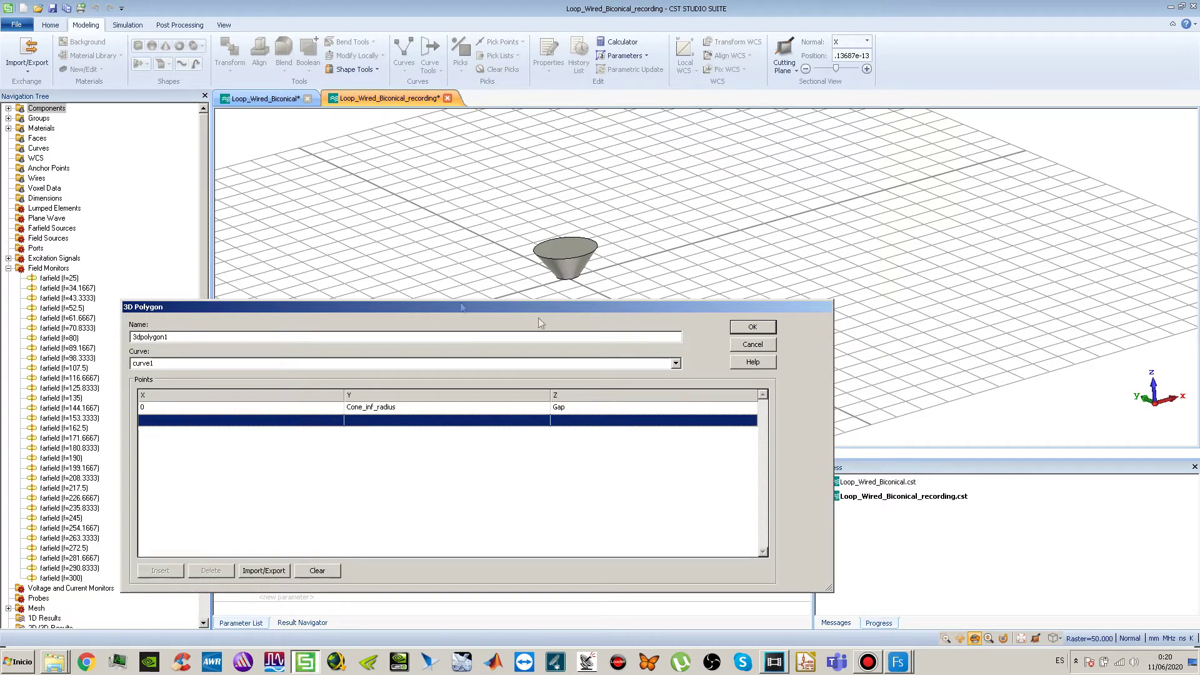
- Widen the reference project's 3D polygon dialog and copy the second point's Y expression
click(317, 95)
click(250, 352)
click(250, 352)
double_click(250, 352)
drag(548, 541, 717, 538)
click(383, 402)
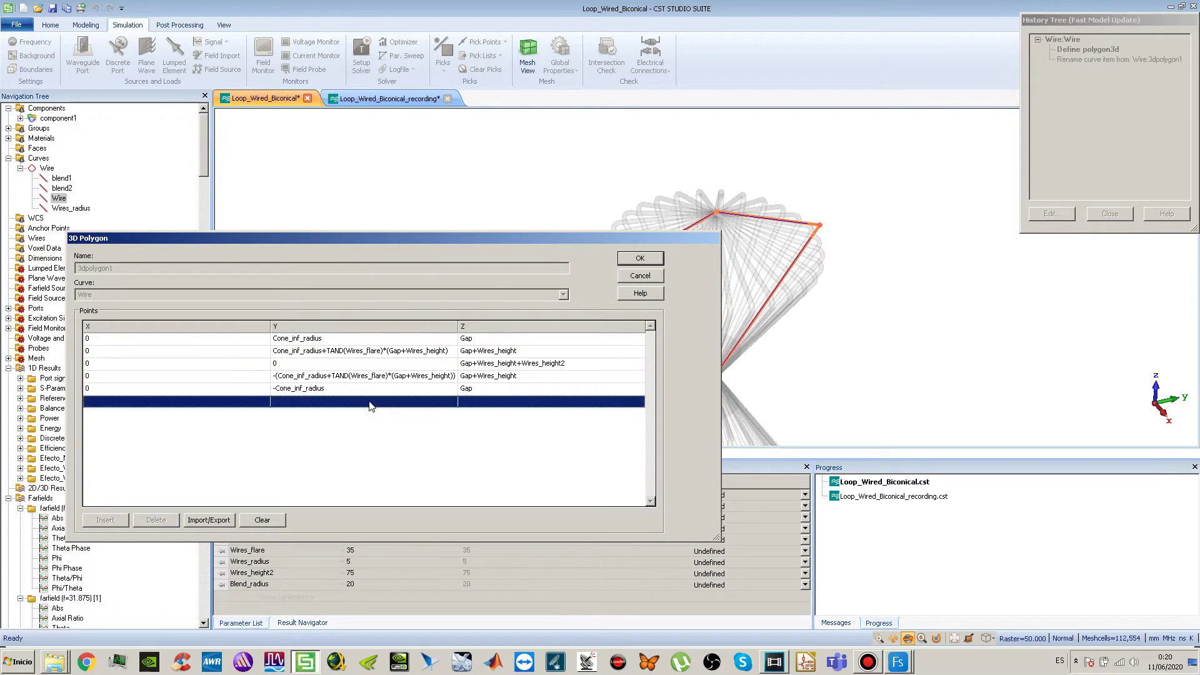
click(333, 352)
click(334, 352)
key(ctrl+c)
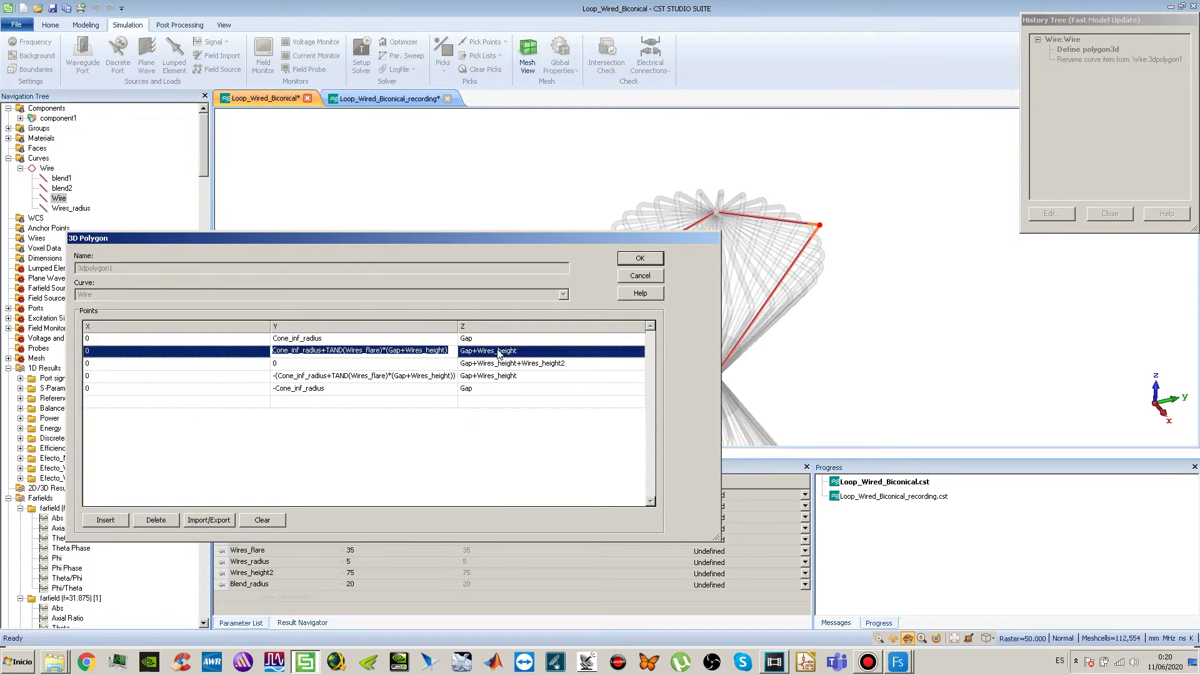
- In the recording project, set the second point's X to 0 and Y to Cone_inf_radius+TAND(Wires_flare)*(Gap+Wires_height)
click(360, 100)
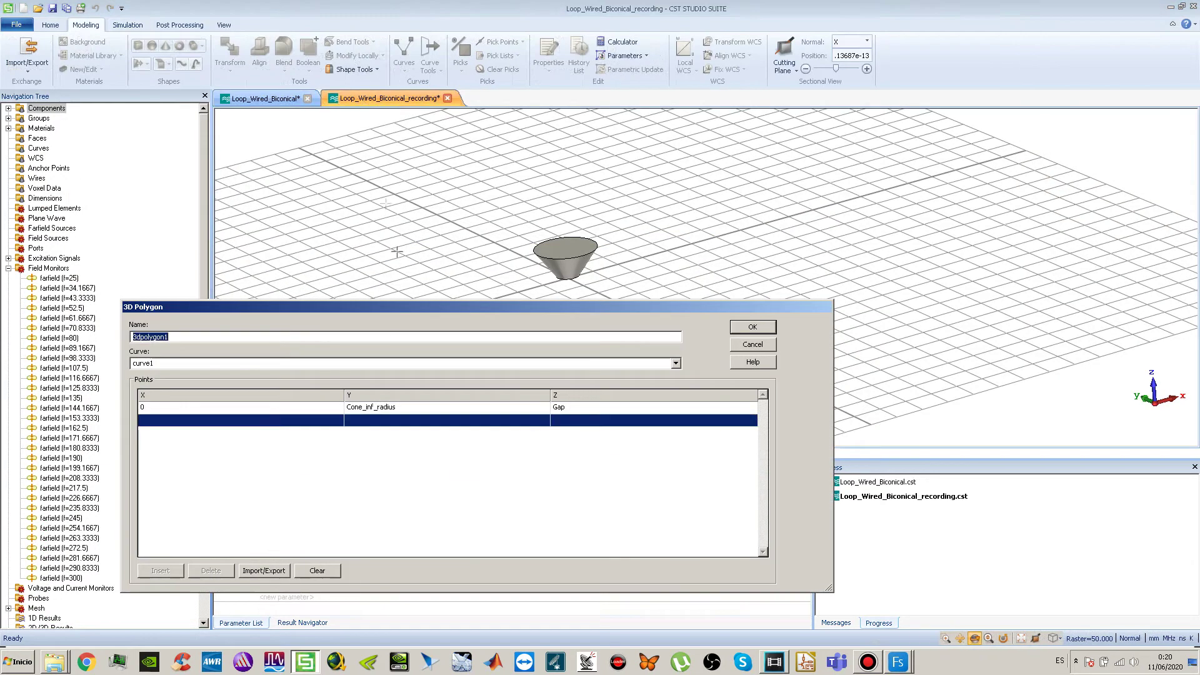
click(324, 426)
click(324, 426)
text(0)
click(385, 427)
click(385, 427)
key(ctrl+v)
key(Return)
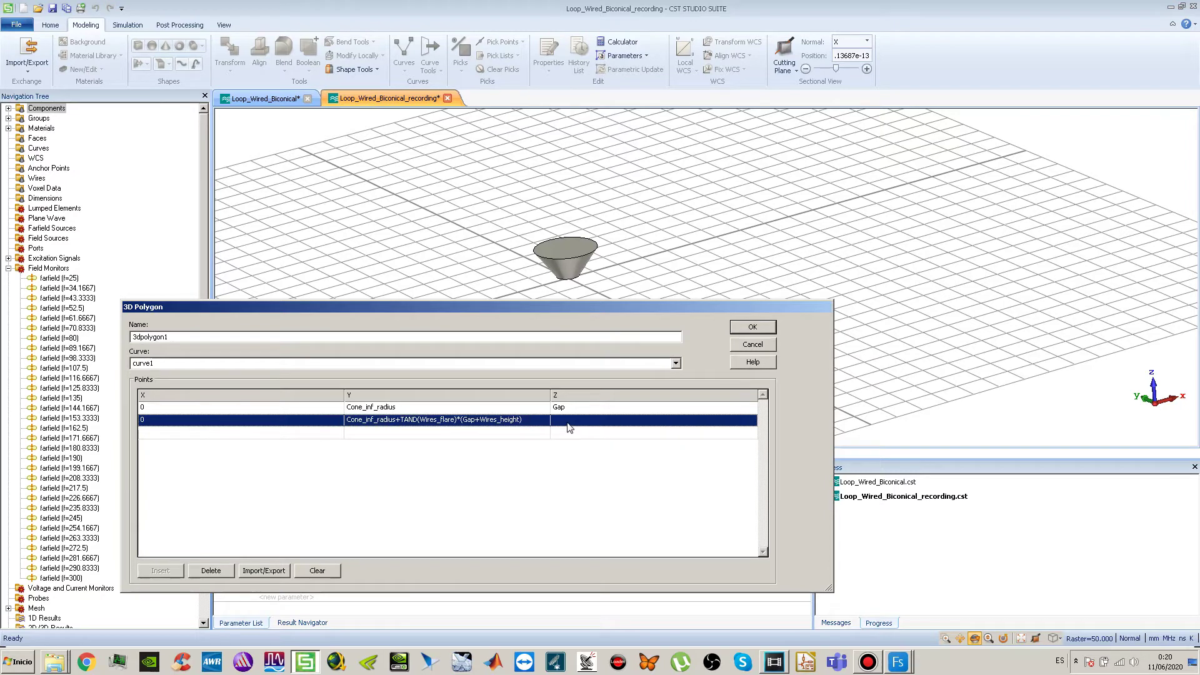
- Set the second point's Z to Gap+Wires_height, copied from the reference polygon
click(269, 100)
click(478, 352)
key(ctrl+c)
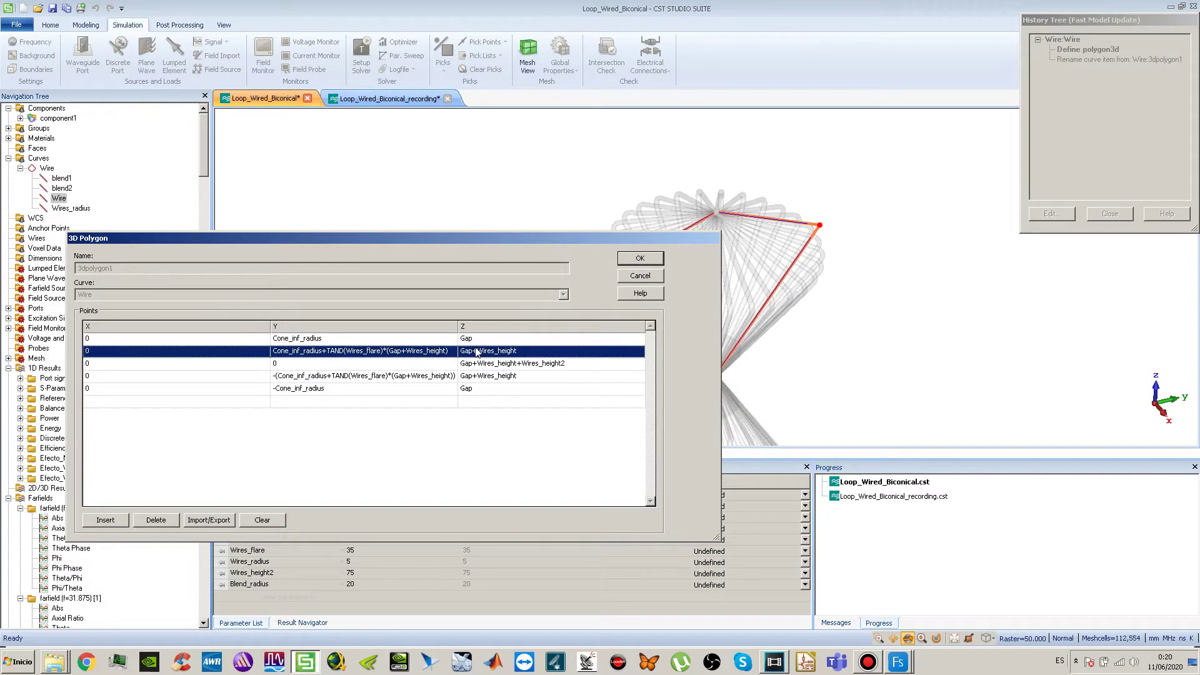
click(388, 99)
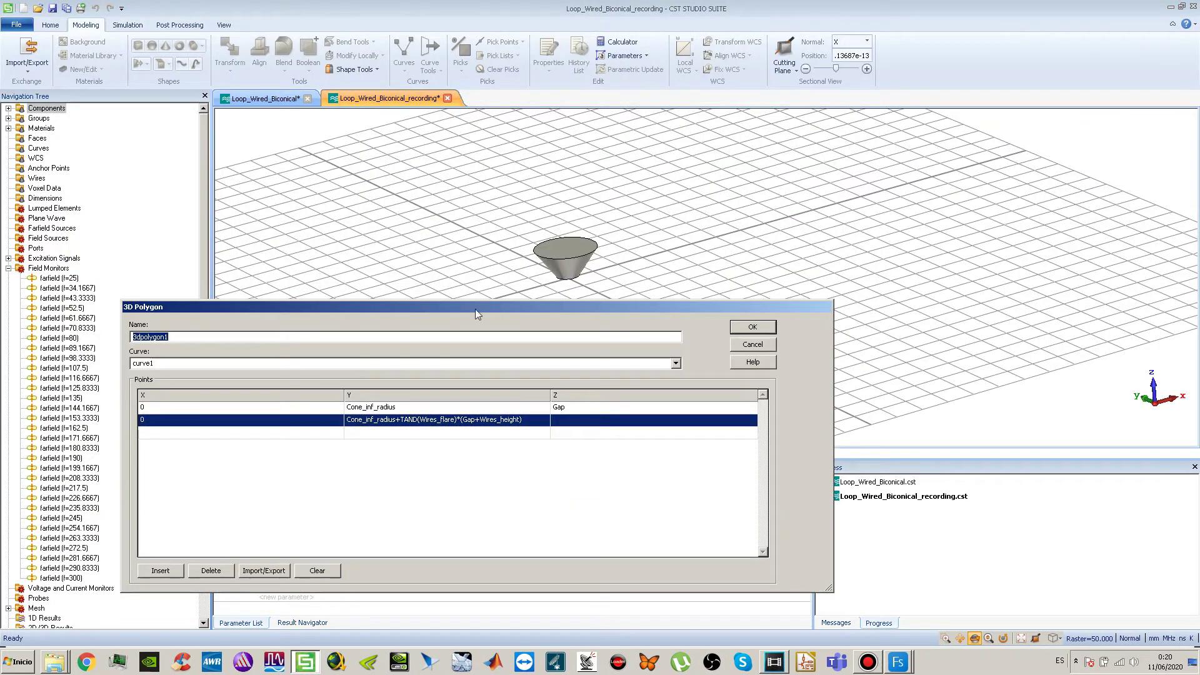
click(576, 422)
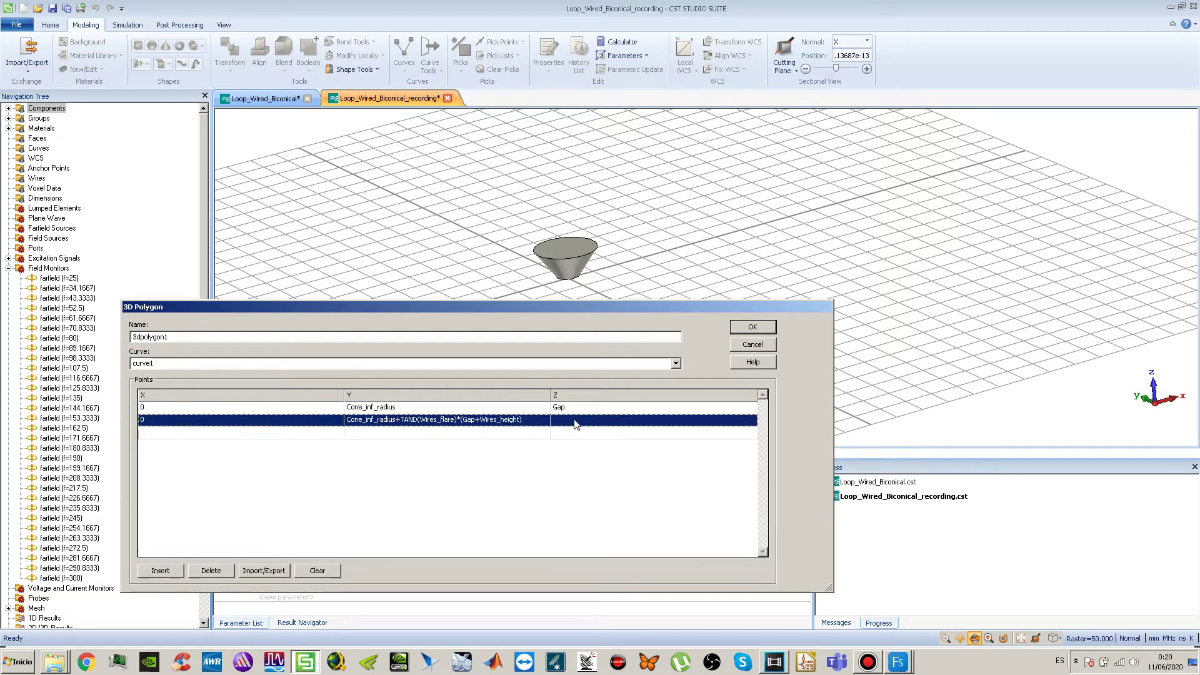
key(ctrl+v)
click(533, 434)
- Examine the previewed first wire segment's position and flare against the cone from several angles and distances
drag(585, 253, 517, 181)
mouse_move(550, 224)
mouse_down()
mouse_move(566, 250)
mouse_move(624, 185)
mouse_move(563, 225)
mouse_up()
scroll(563, 225, up, 5)
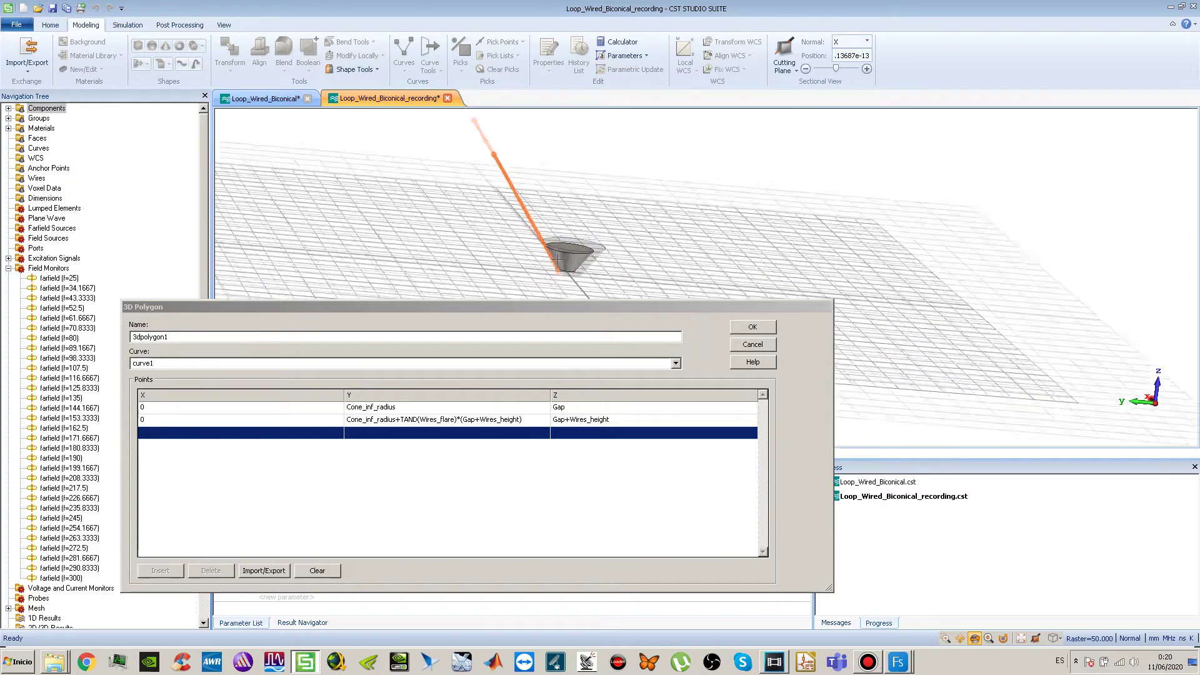
scroll(550, 250, up, 2)
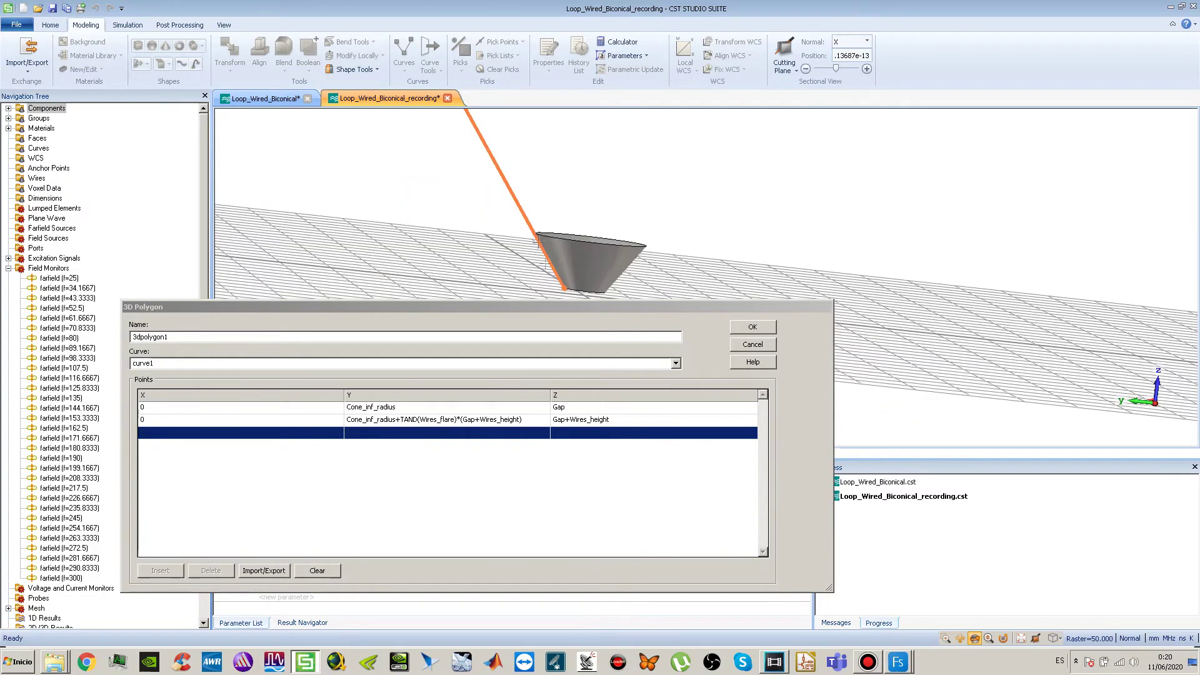
scroll(539, 240, down, 5)
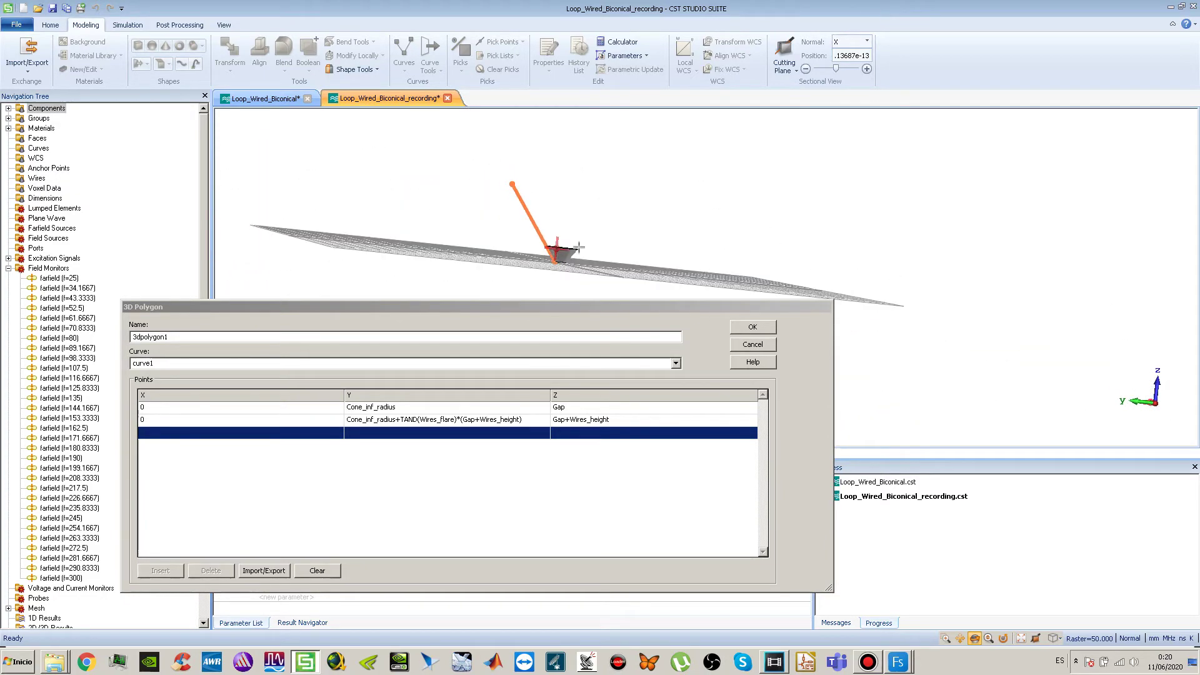
drag(579, 246, 574, 232)
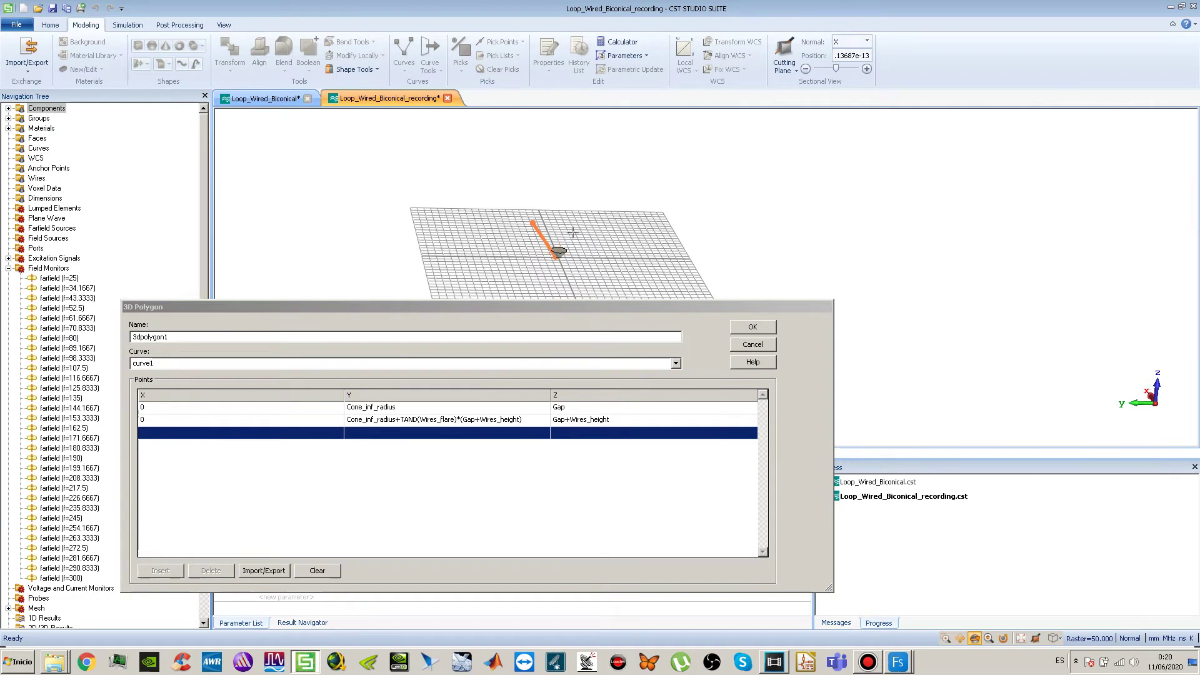
- Add the third polygon point with X 0, Y 0 and Z Gap+Wires_height+Wires_height2, copying the Z expression from the reference polygon
click(262, 98)
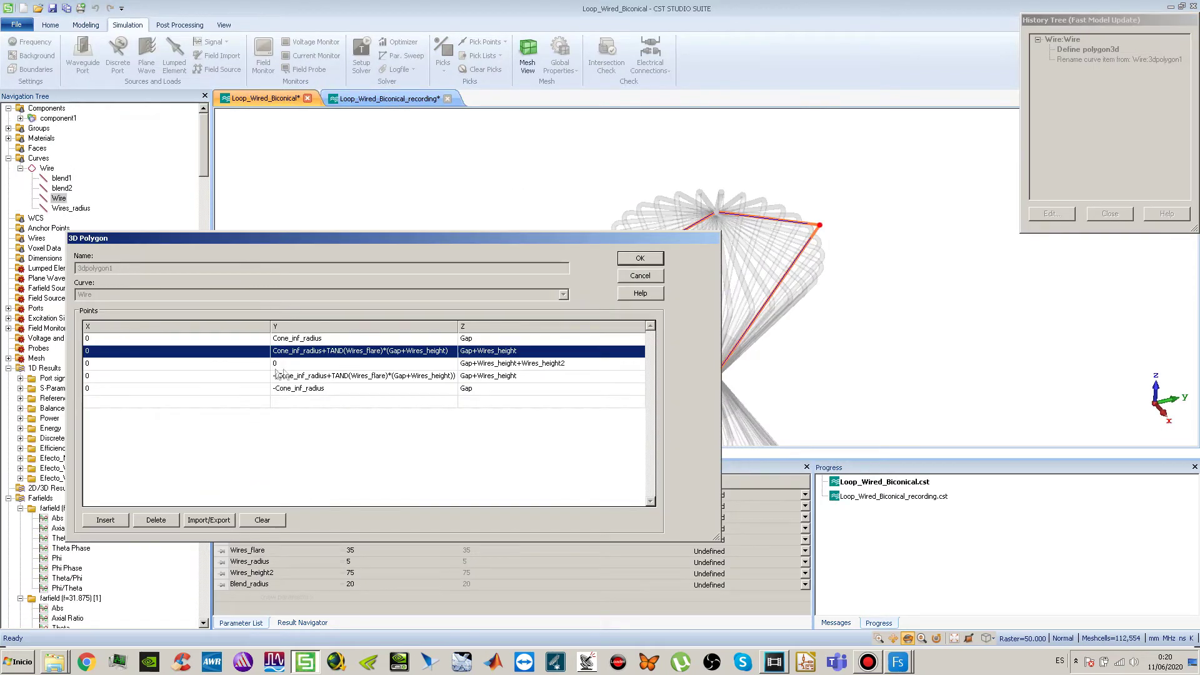
double_click(516, 369)
key(ctrl+c)
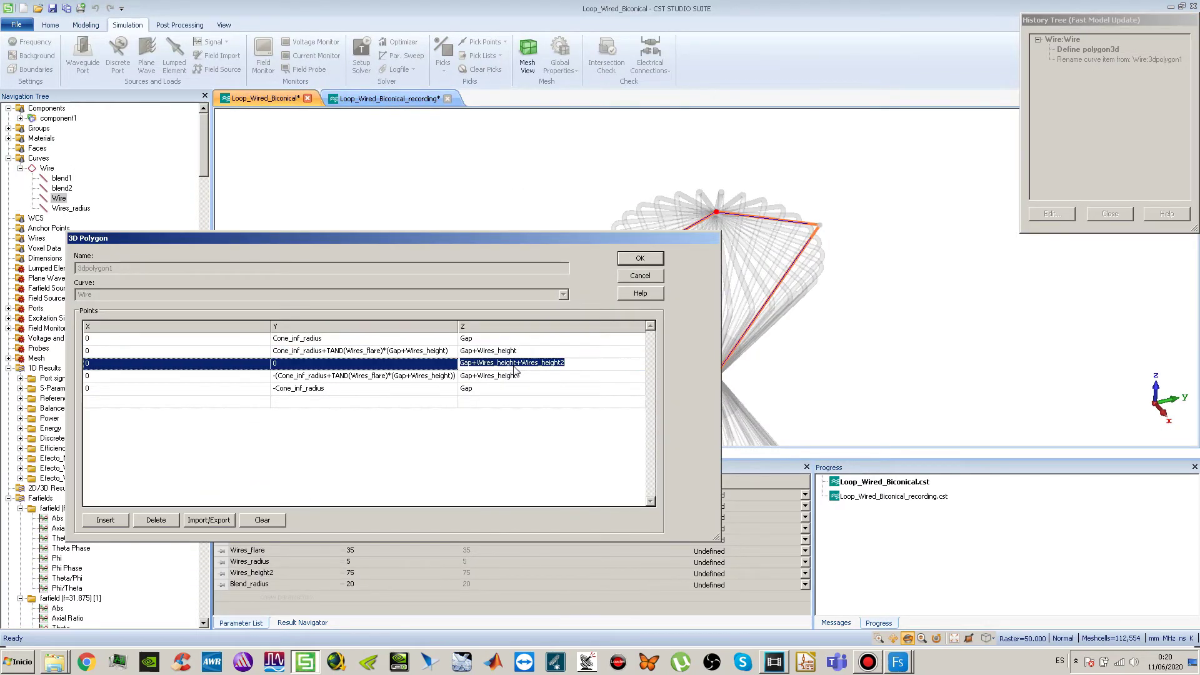
click(388, 98)
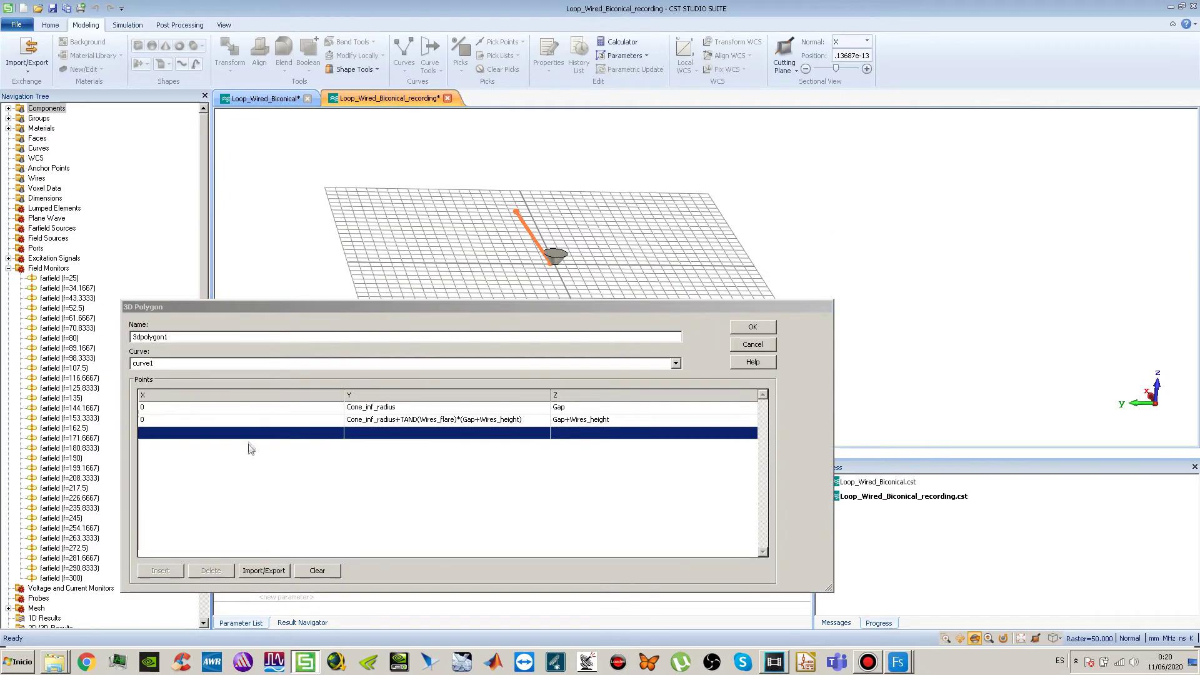
click(254, 440)
click(253, 441)
text(0)
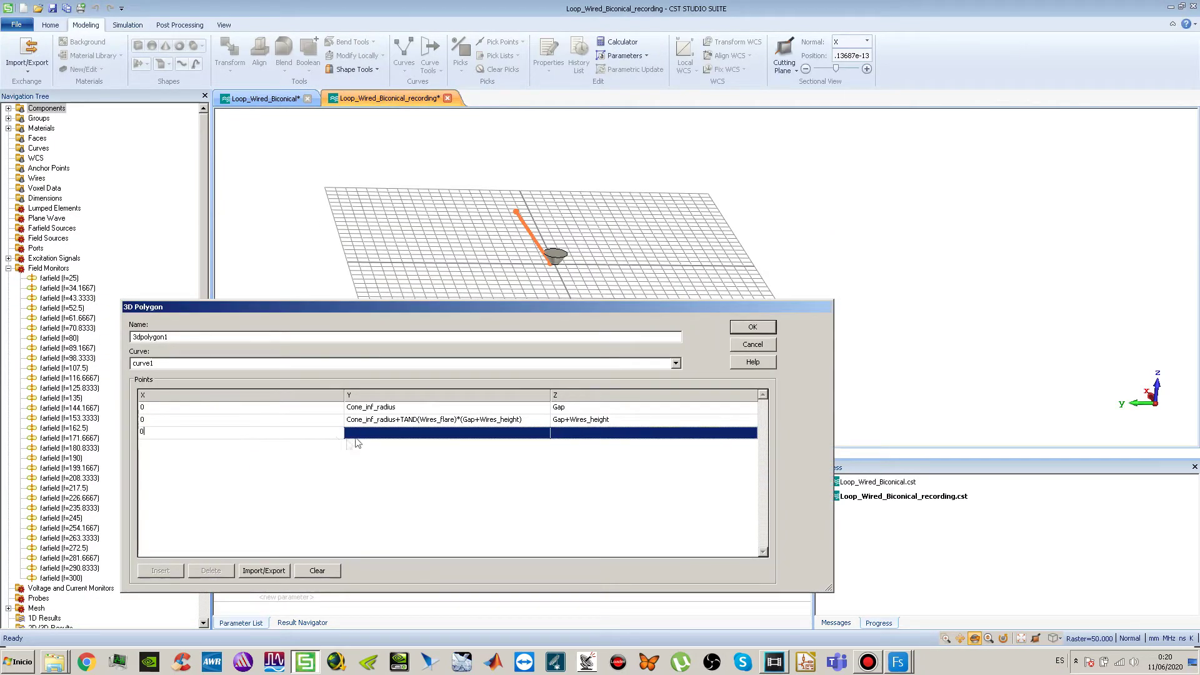
click(366, 437)
text(0)
key(Tab)
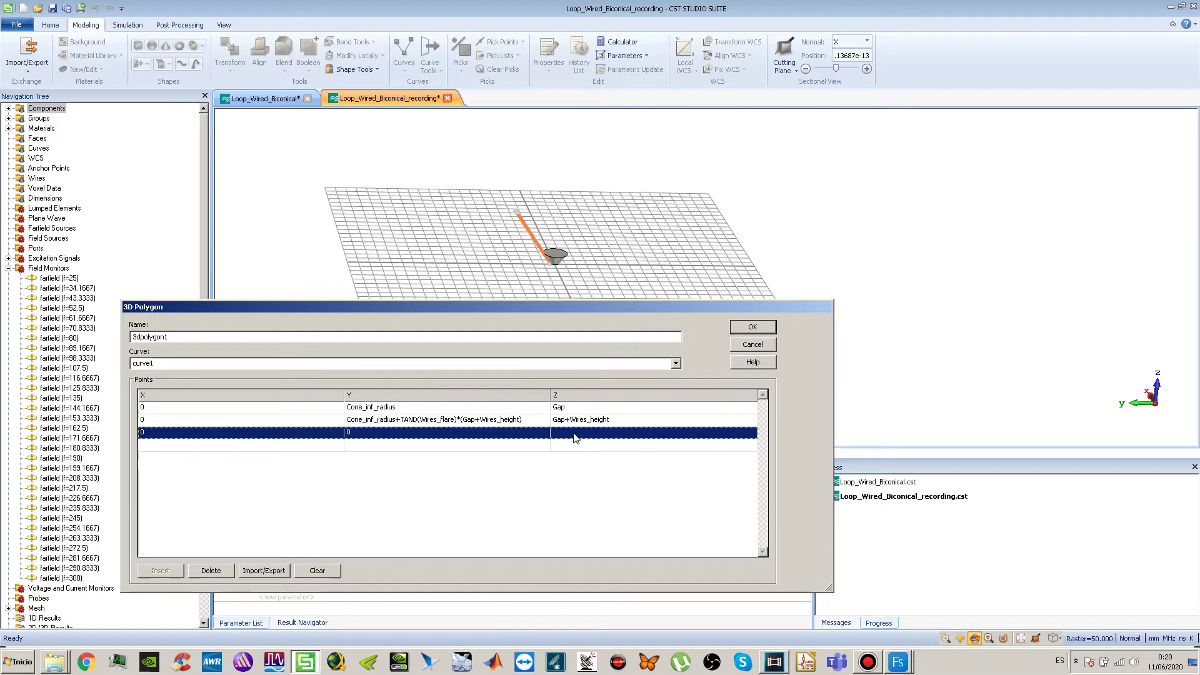
key(ctrl+v)
key(Return)
- Copy the fourth point's Y expression, -(Cone_inf_radius+TAND(Wires_flare)*(Gap+Wires_height)), from the reference polygon
drag(538, 245, 541, 232)
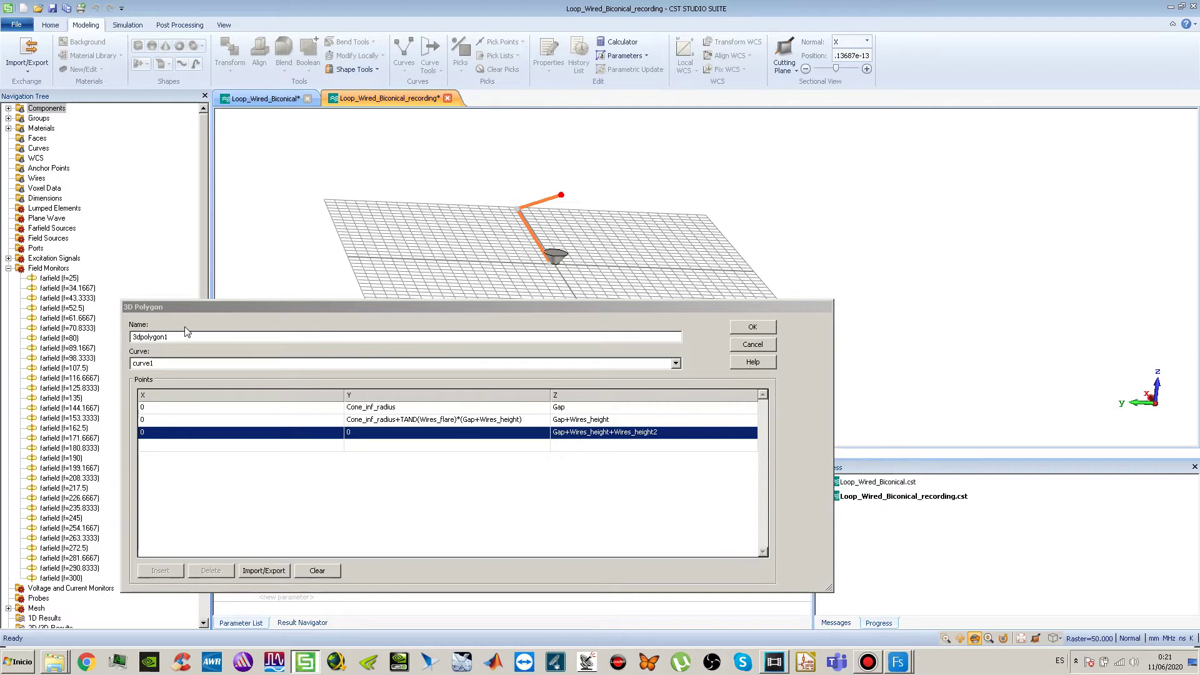
drag(504, 225, 536, 257)
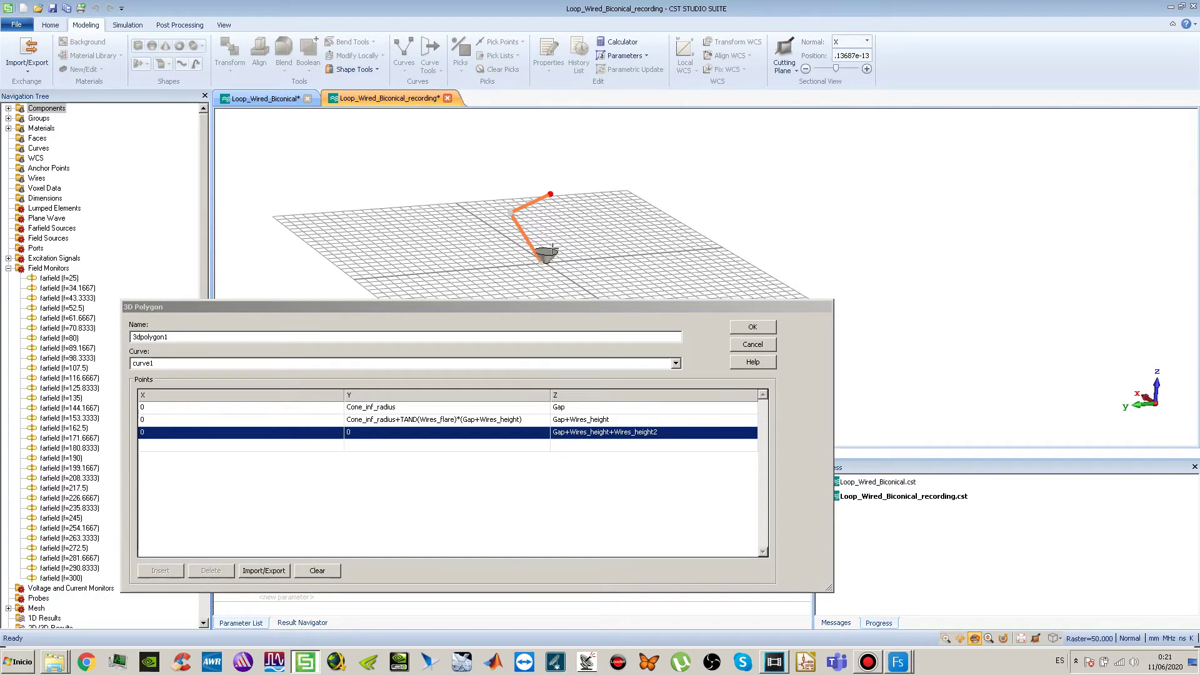
drag(533, 305, 540, 294)
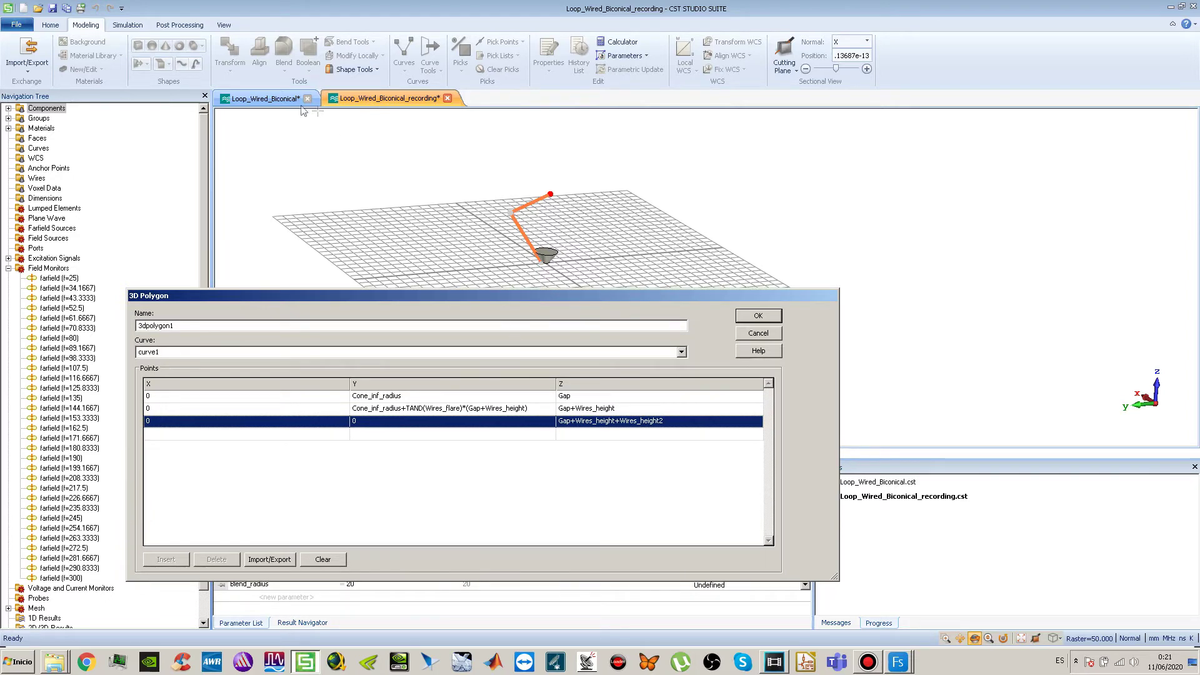
click(265, 98)
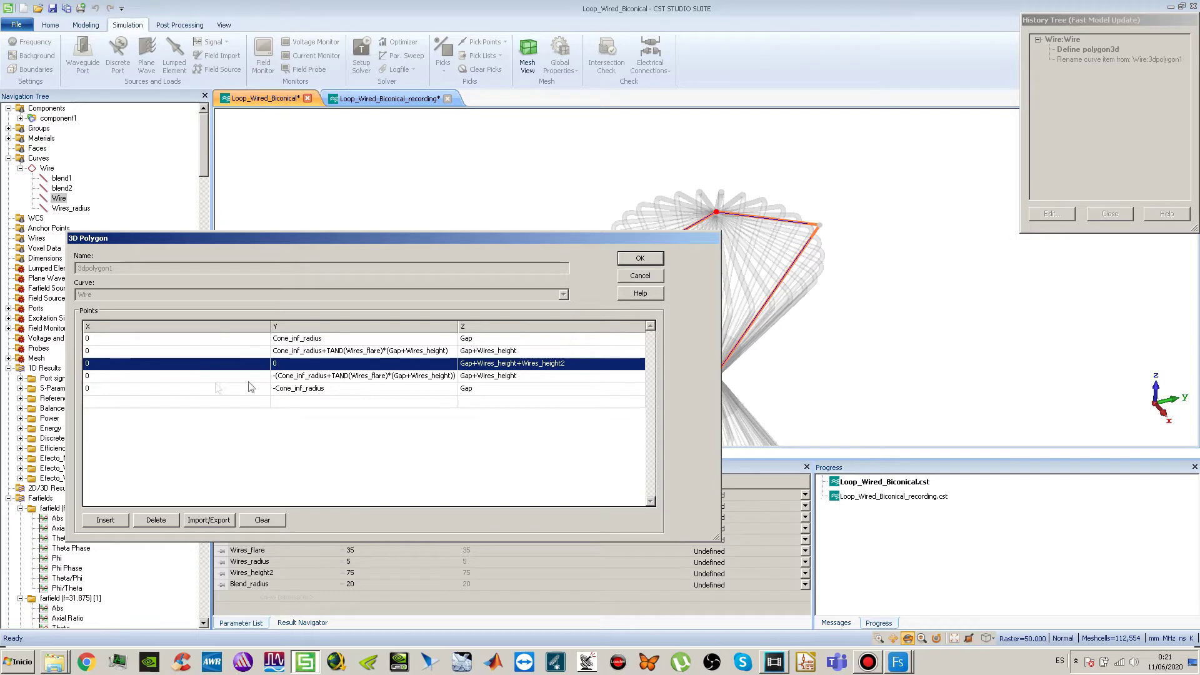
click(288, 379)
click(288, 379)
key(ctrl+c)
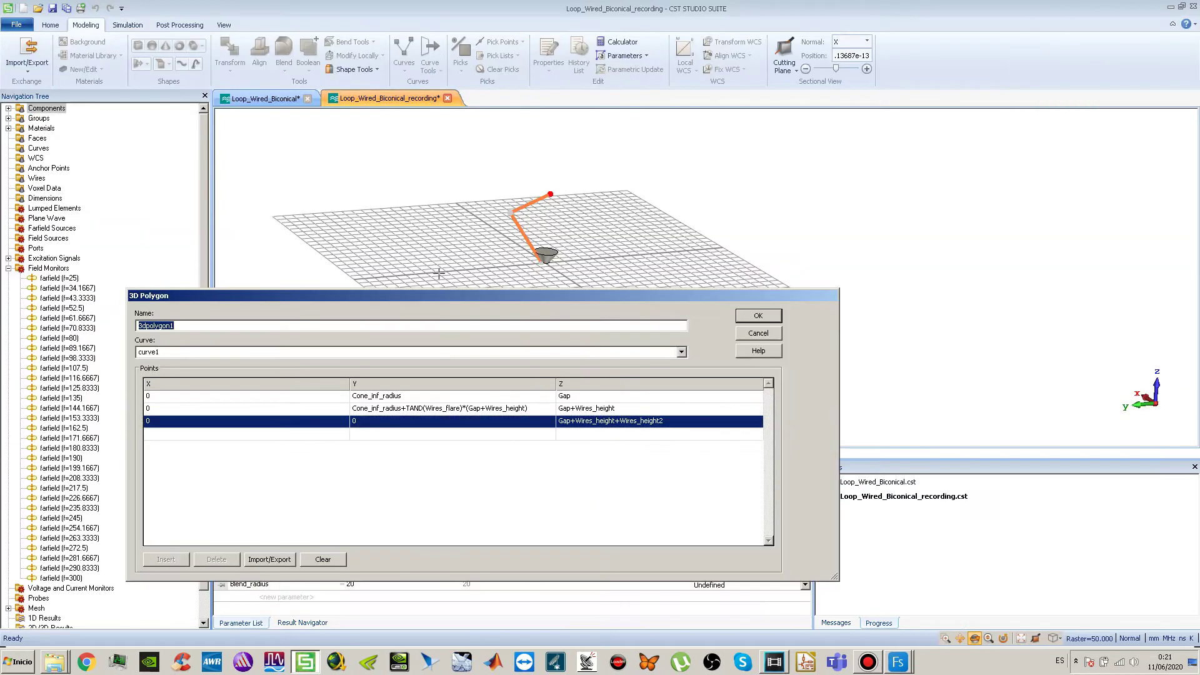
click(376, 422)
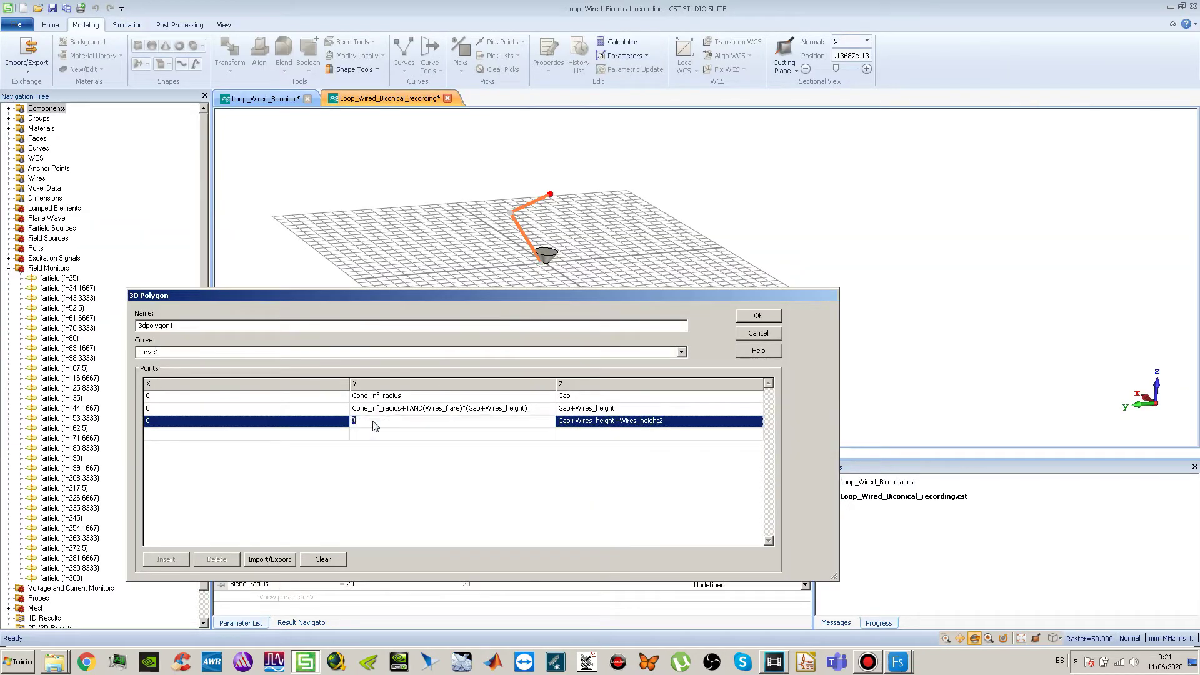
key(ctrl+v)
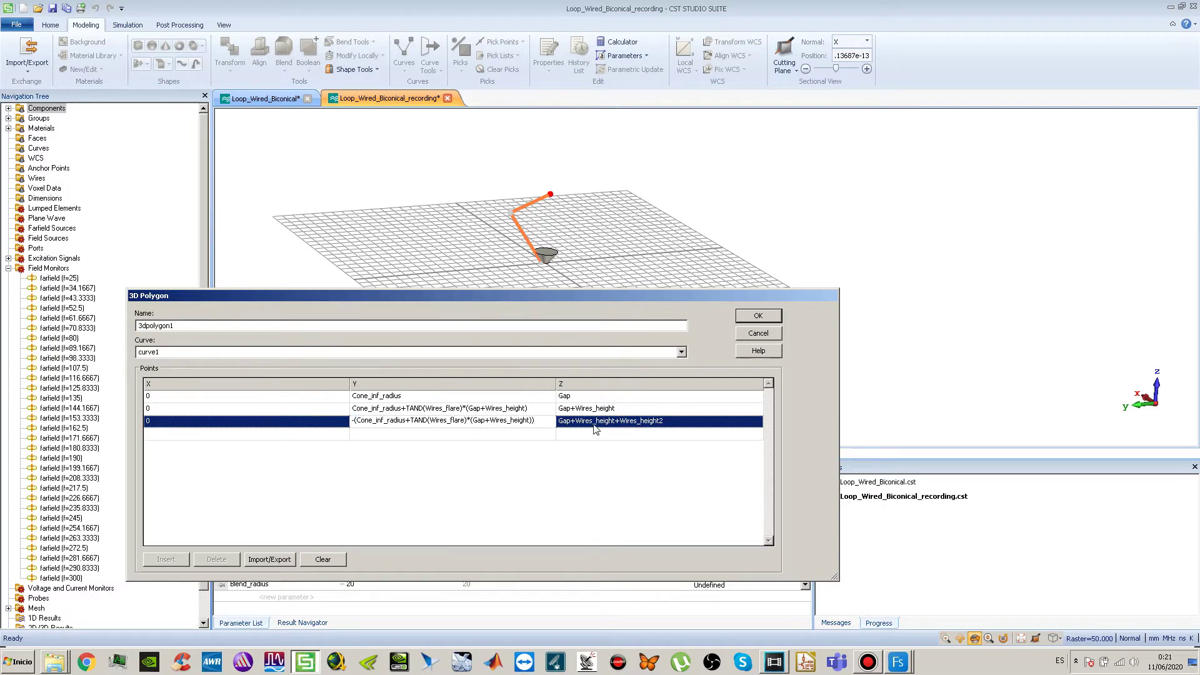
key(Escape)
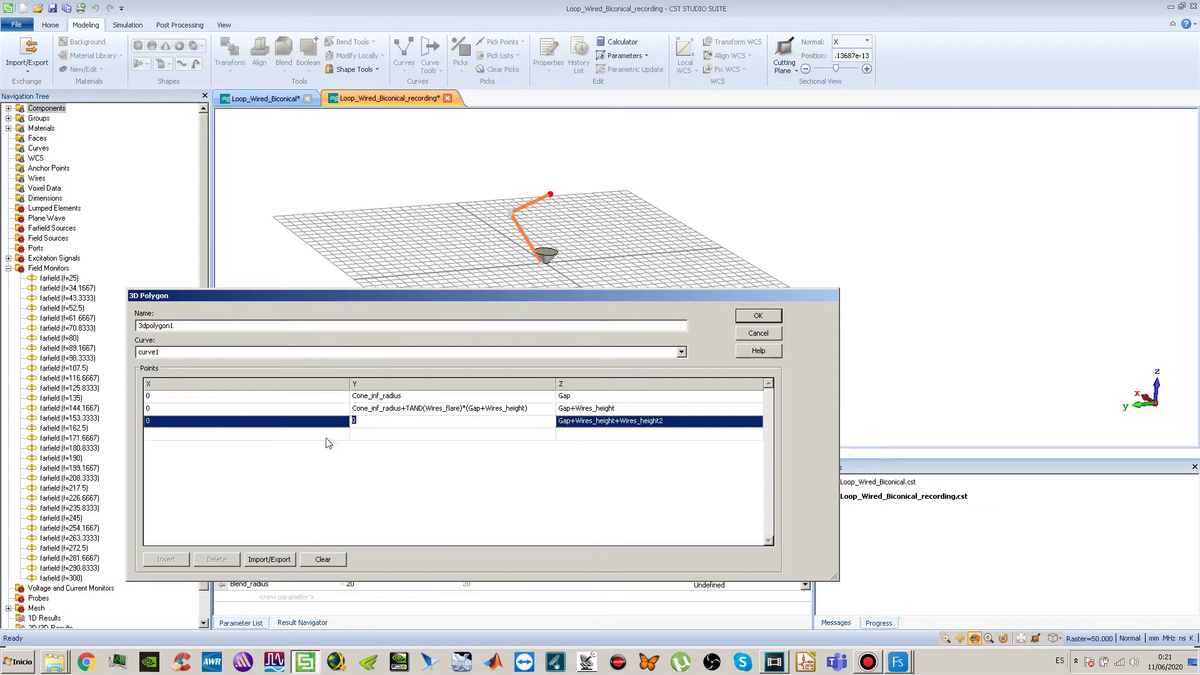
- Add the fourth polygon point with X 0 and Y -(Cone_inf_radius+TAND(Wires_flare)*(Gap+Wires_height)), pasting the copied Y expression
click(355, 436)
click(312, 440)
text(0)
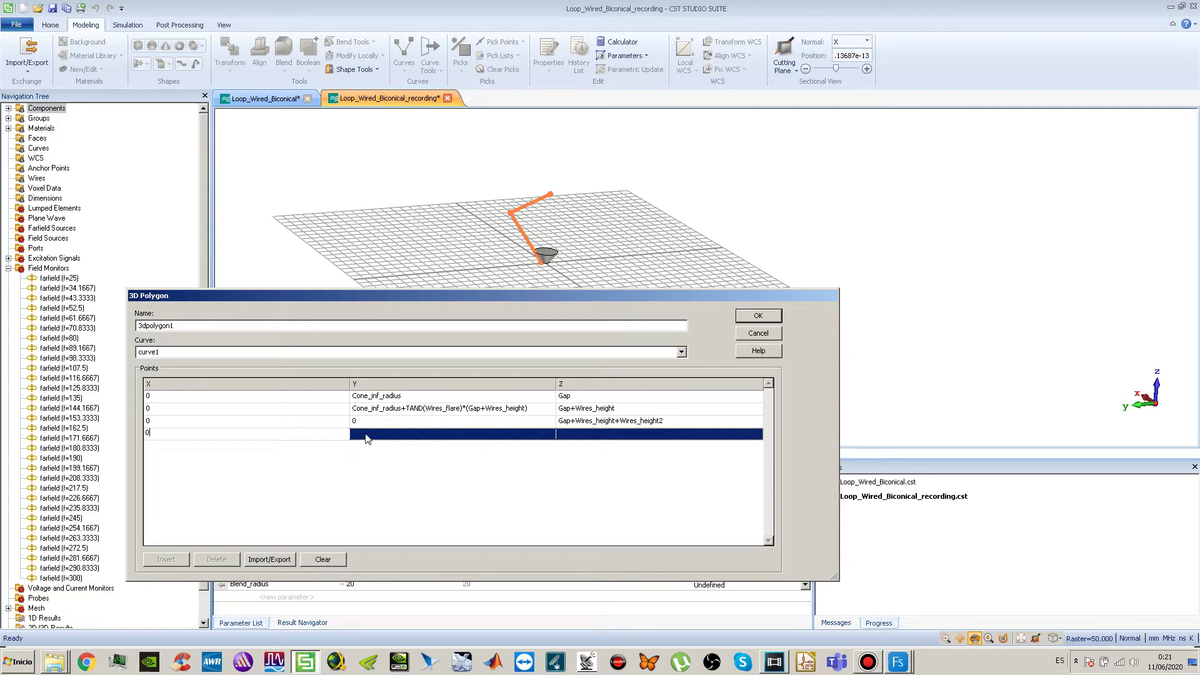
click(367, 438)
key(ctrl+v)
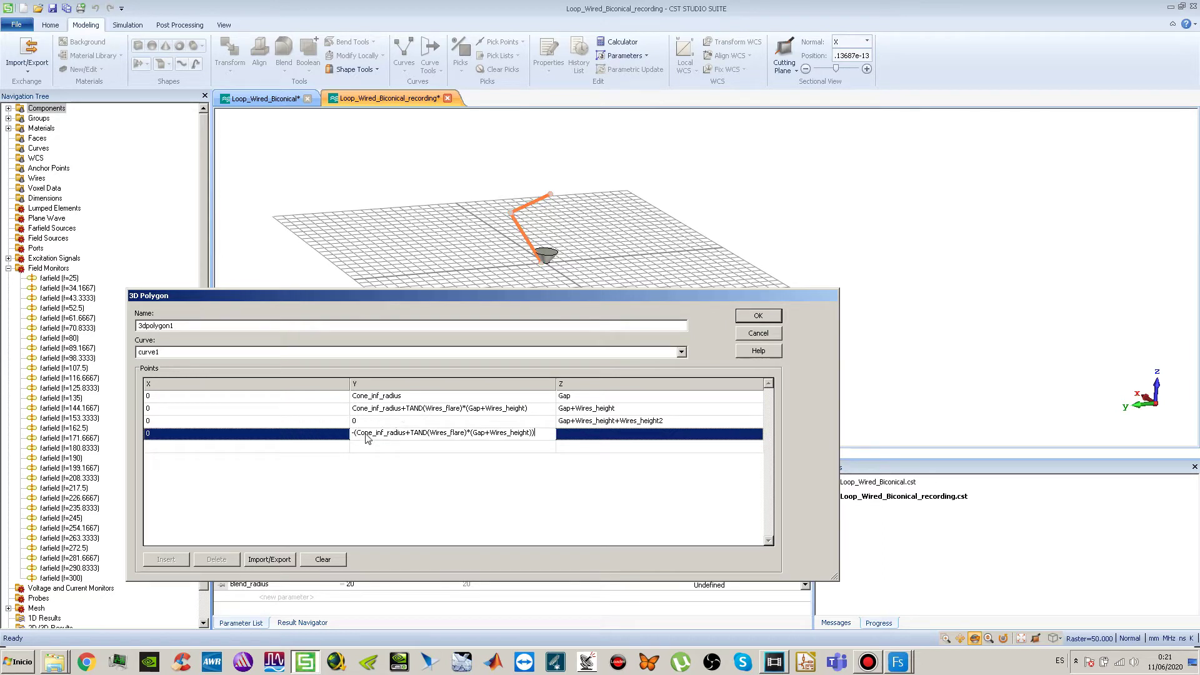
key(Return)
- Set the fourth point's Z to Gap+Wires_height, copied from the second point, and check the extended wire path in the preview
click(591, 410)
click(591, 410)
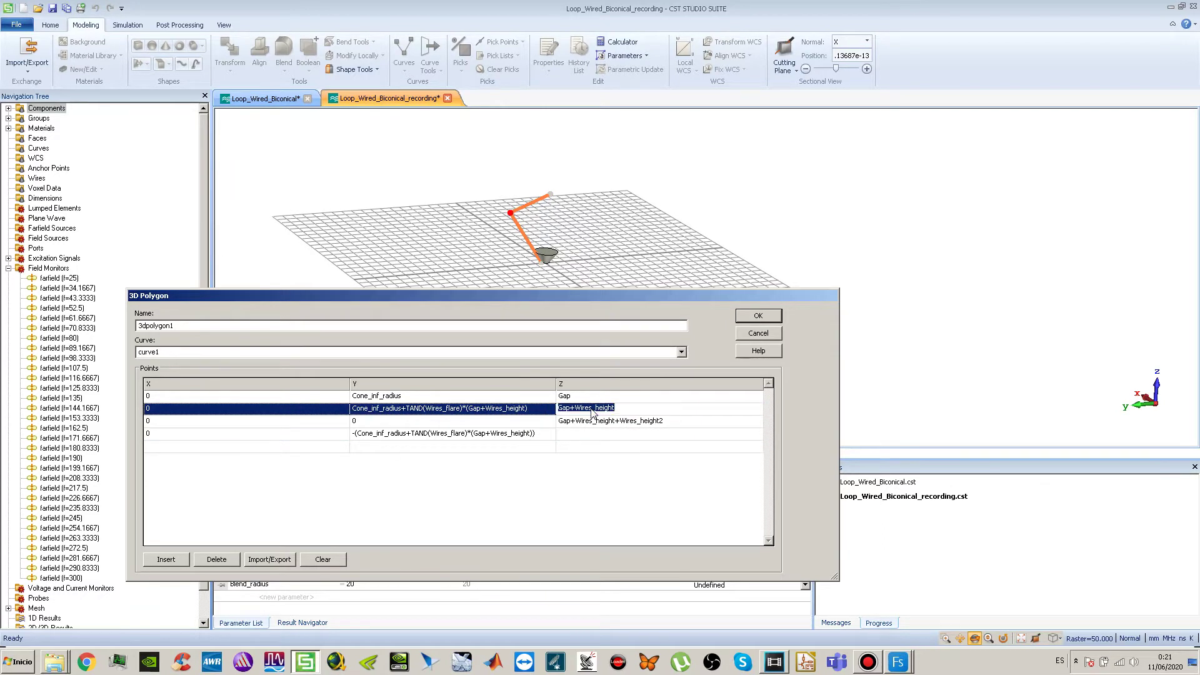
key(ctrl+c)
click(592, 433)
click(591, 434)
key(ctrl+v)
click(515, 448)
drag(581, 226, 493, 219)
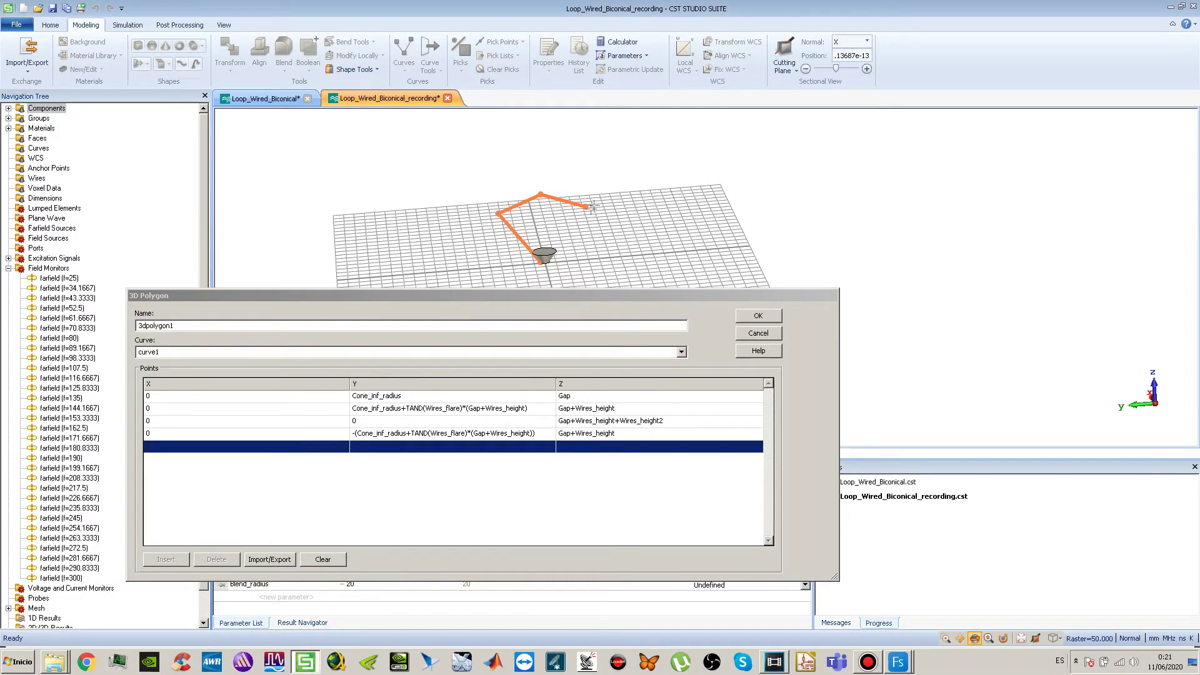
drag(591, 228, 585, 247)
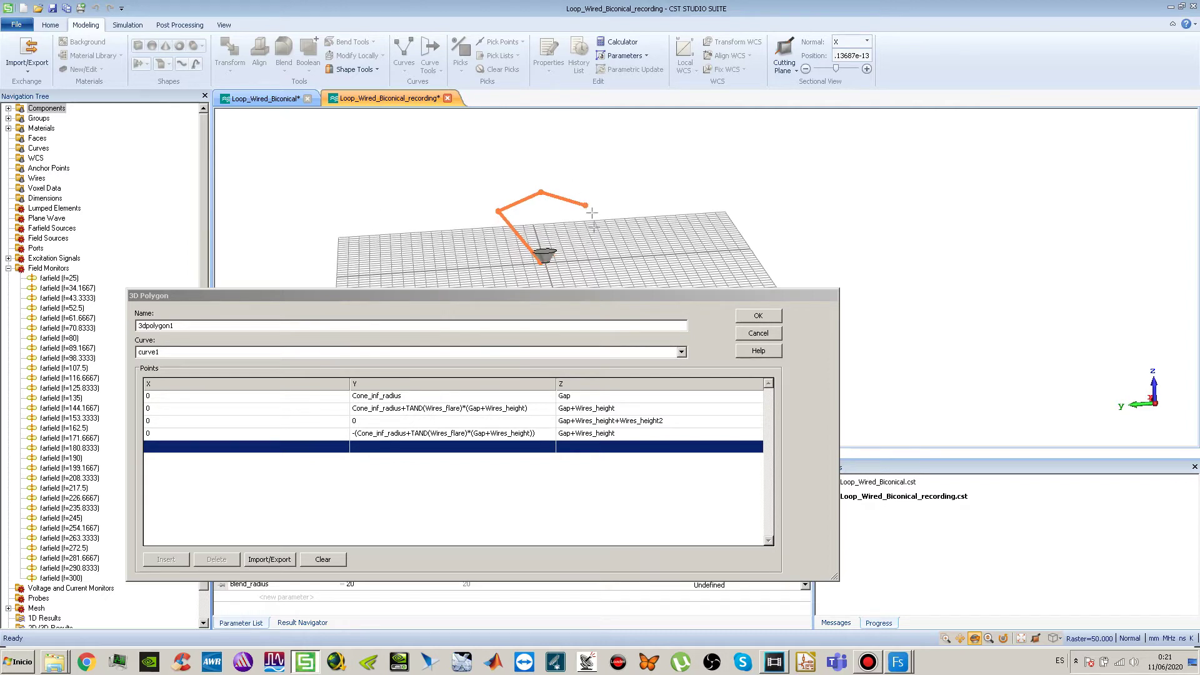
drag(587, 255, 406, 131)
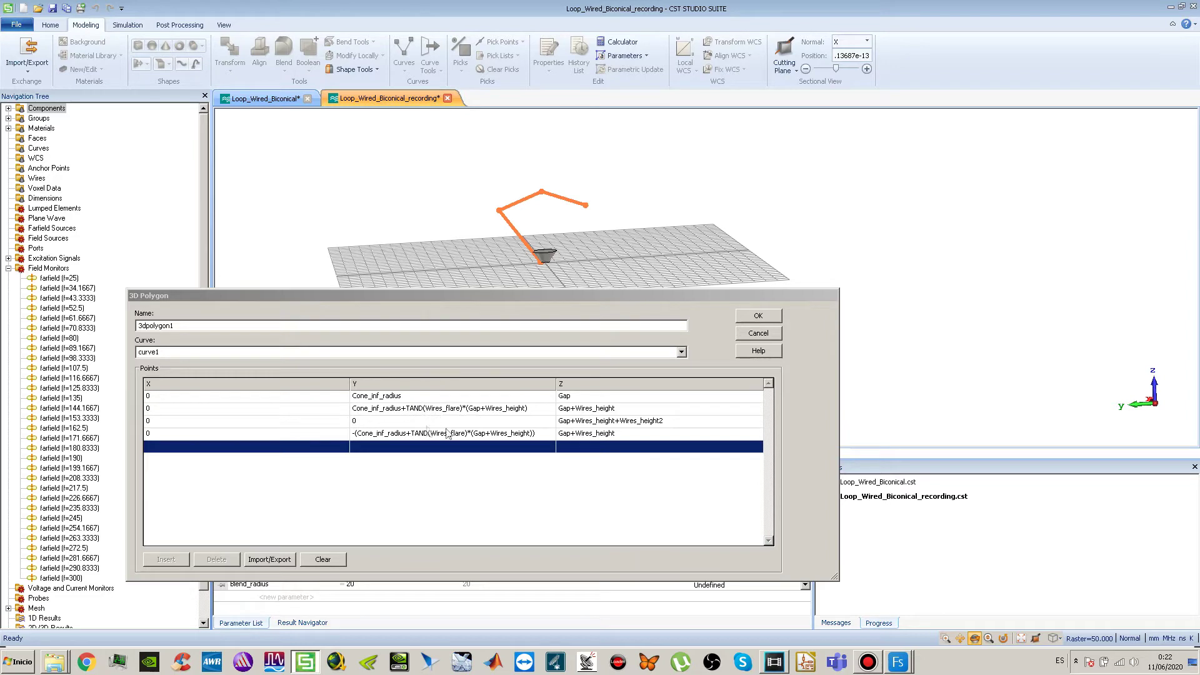
- Add a fifth polygon point with Y -Cone_inf_radius, reusing the first point's Y expression with a minus sign
click(263, 98)
click(384, 99)
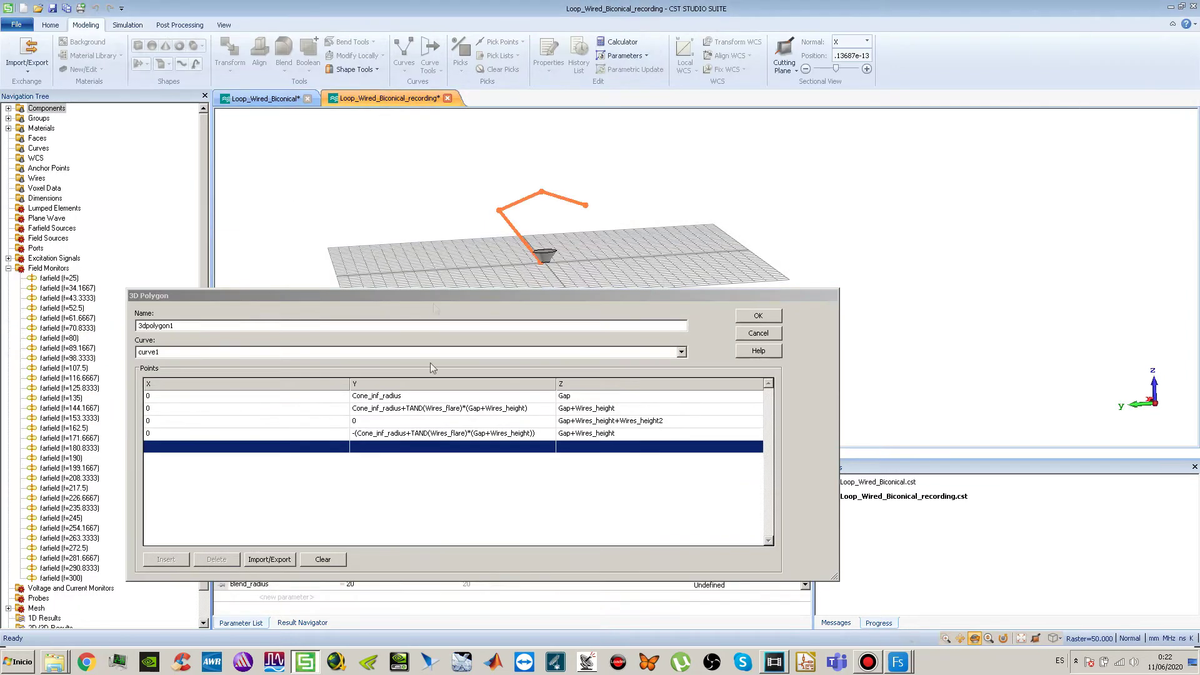
click(397, 399)
click(388, 399)
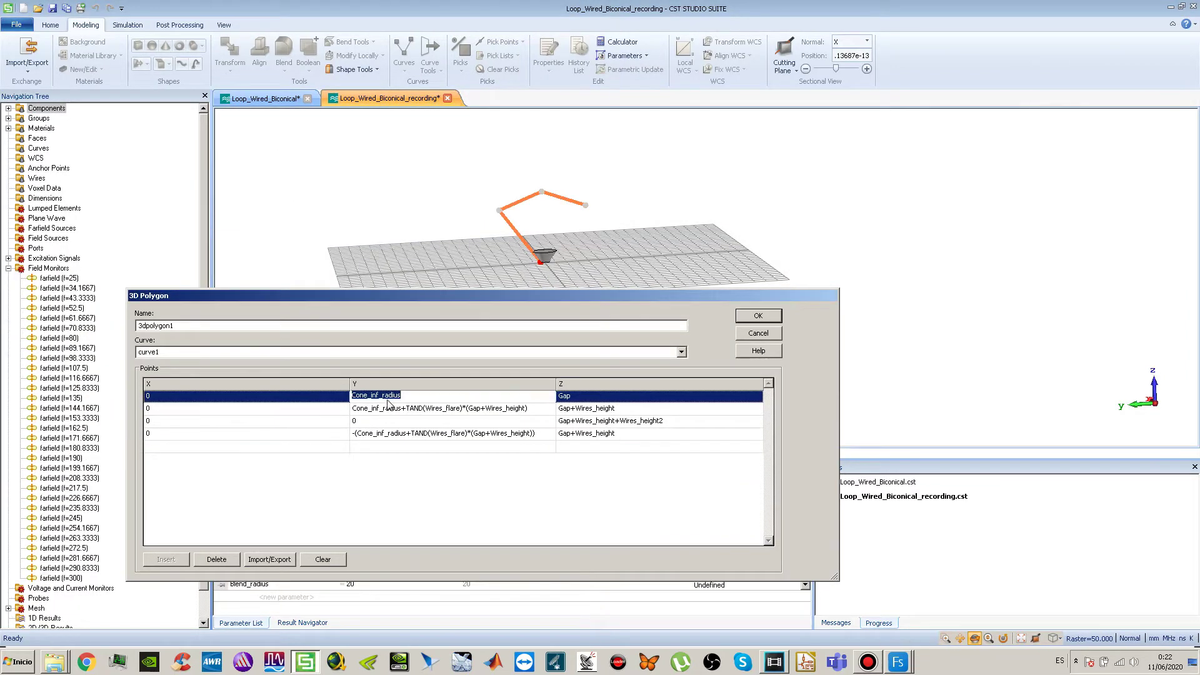
click(394, 446)
click(394, 446)
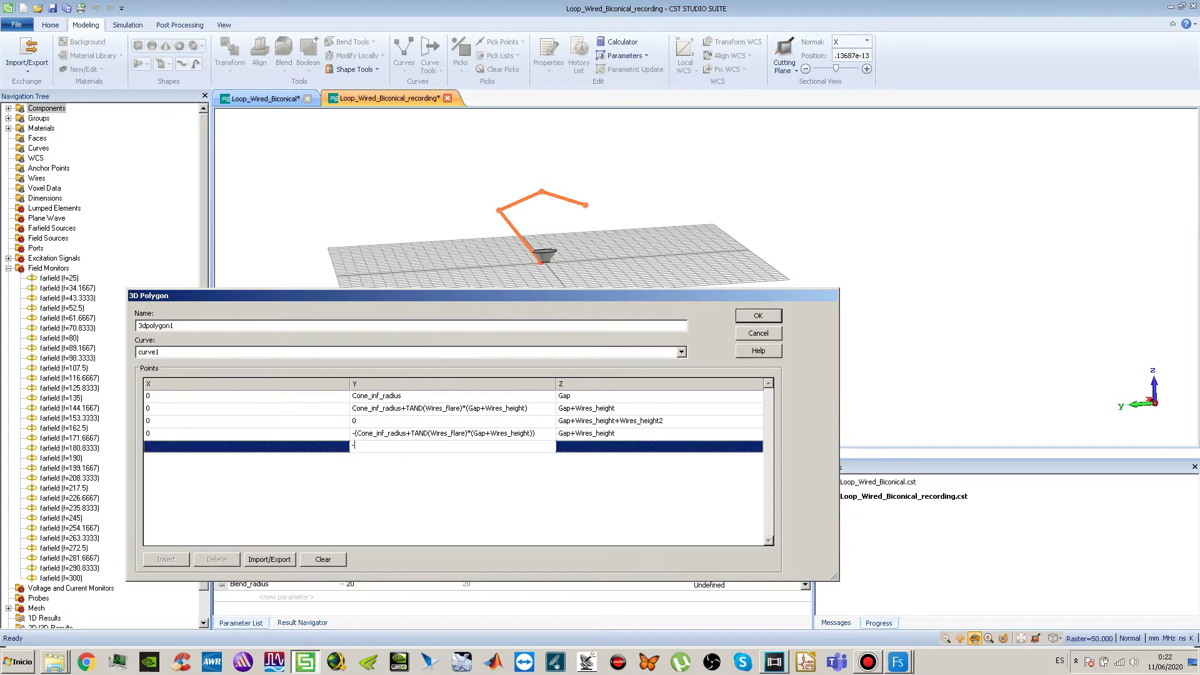
text(-)
key(ctrl+v)
- Set the fifth point's Z to Gap, copied from the first point
click(569, 399)
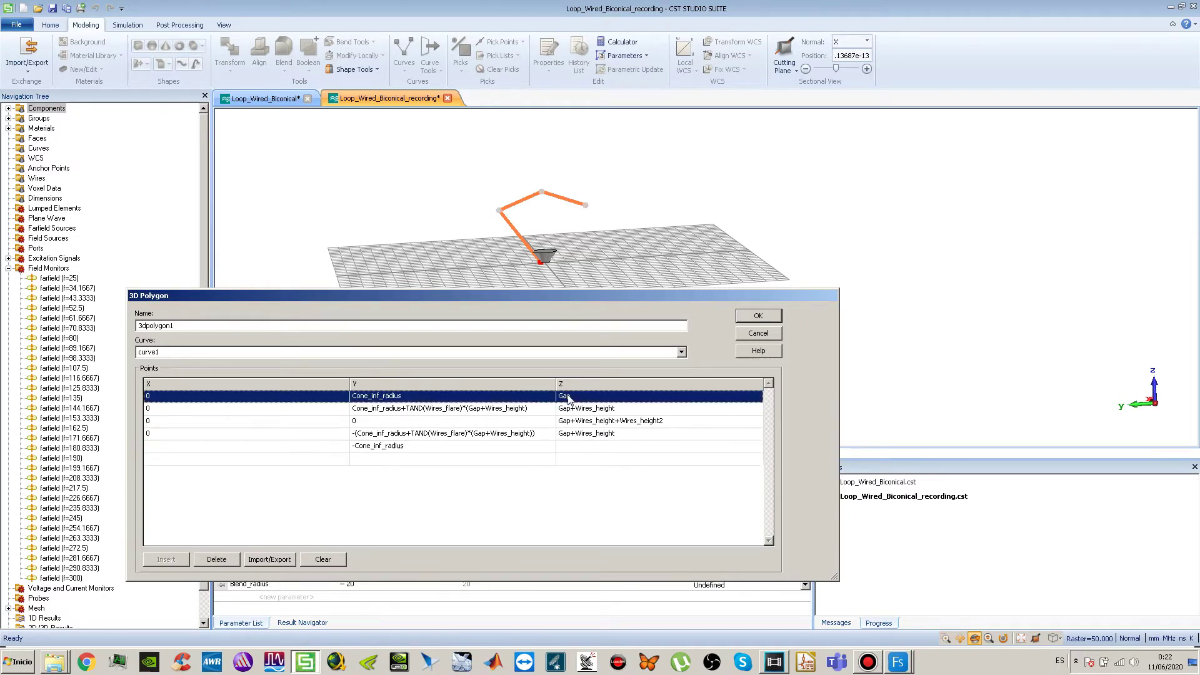
click(569, 397)
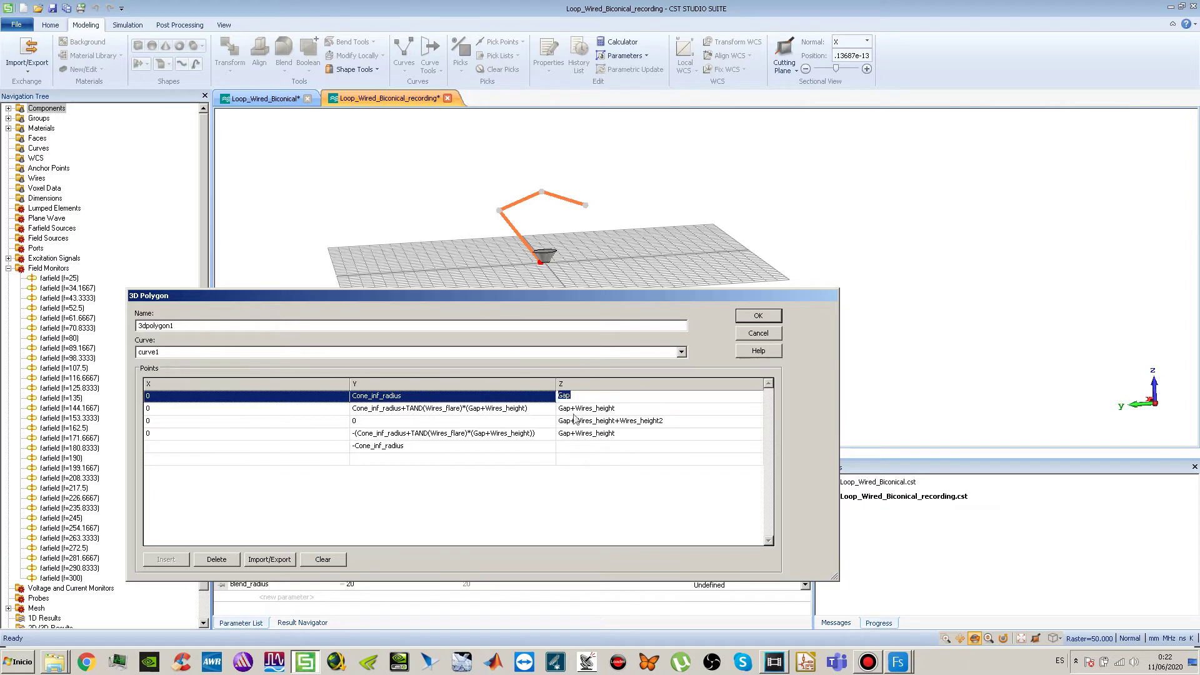
click(588, 449)
click(588, 450)
key(ctrl+v)
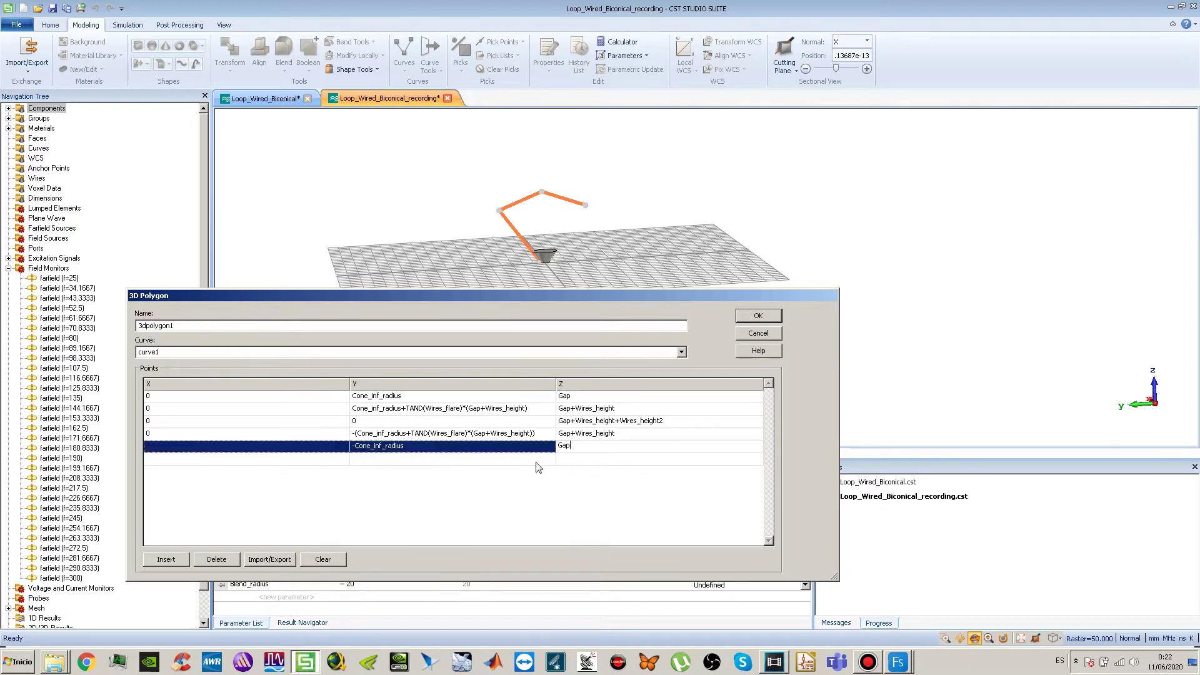
key(Return)
- Set the fifth point's X to 0 and inspect the previewed wire outline around the cone
mouse_move(466, 250)
mouse_down()
mouse_move(461, 213)
mouse_move(456, 236)
mouse_up()
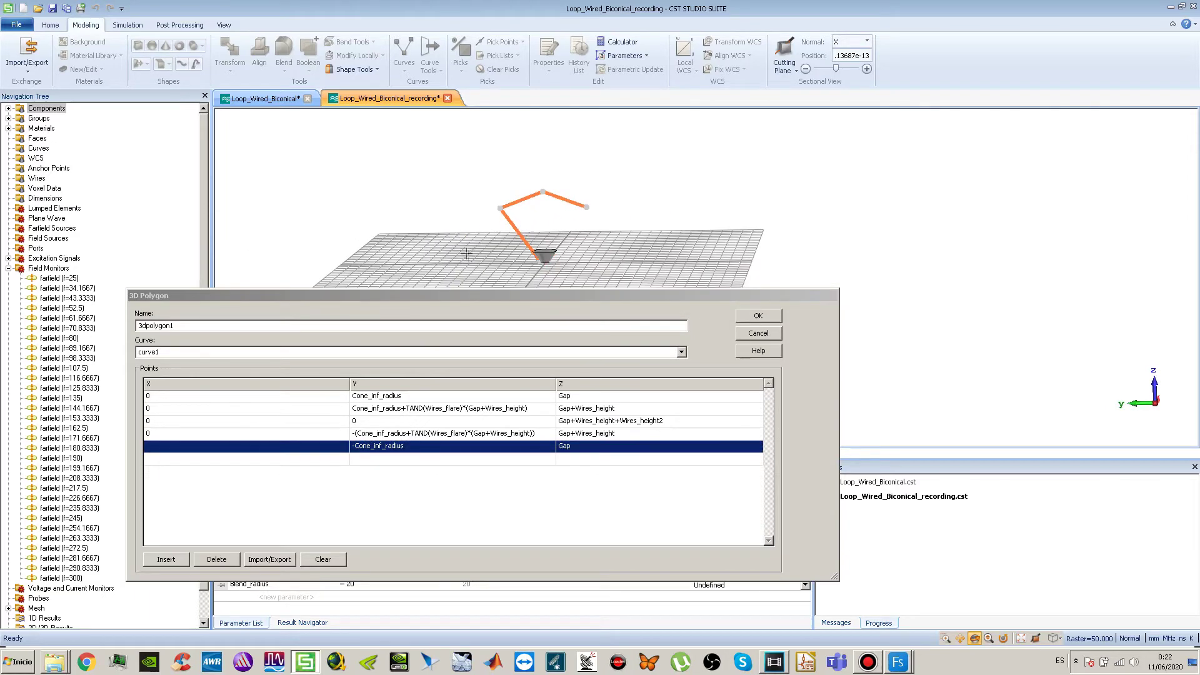
drag(569, 255, 616, 180)
click(322, 450)
click(322, 450)
click(287, 459)
drag(584, 224, 597, 257)
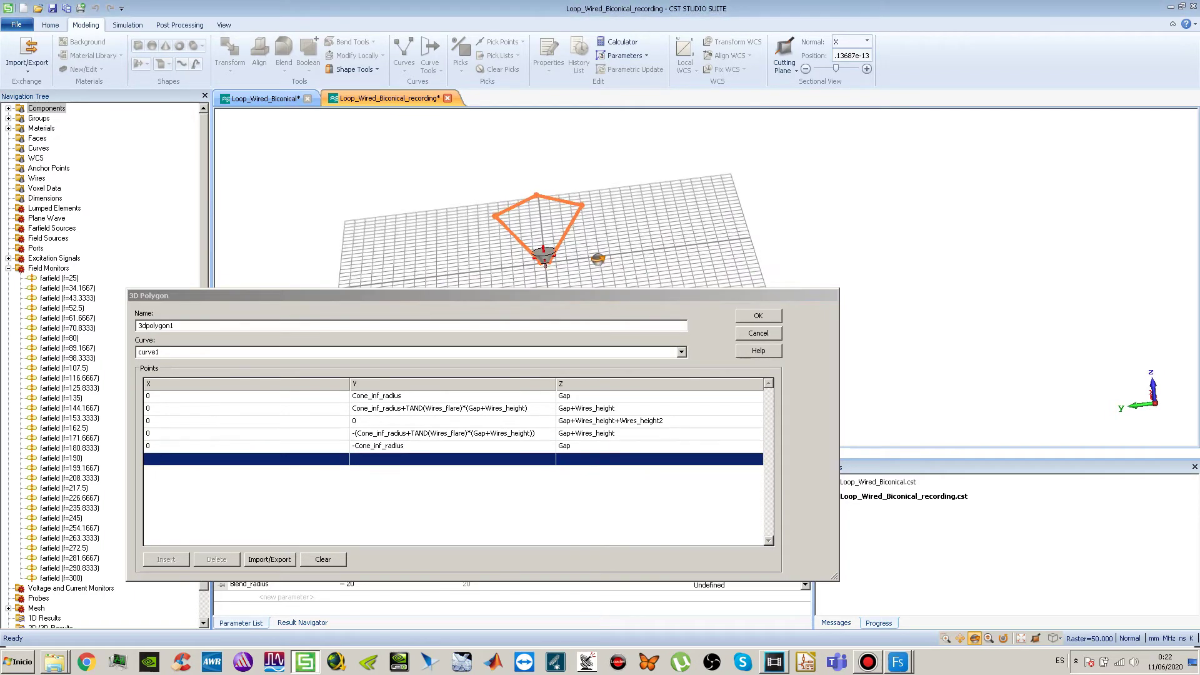
scroll(597, 257, up, 5)
drag(574, 223, 502, 215)
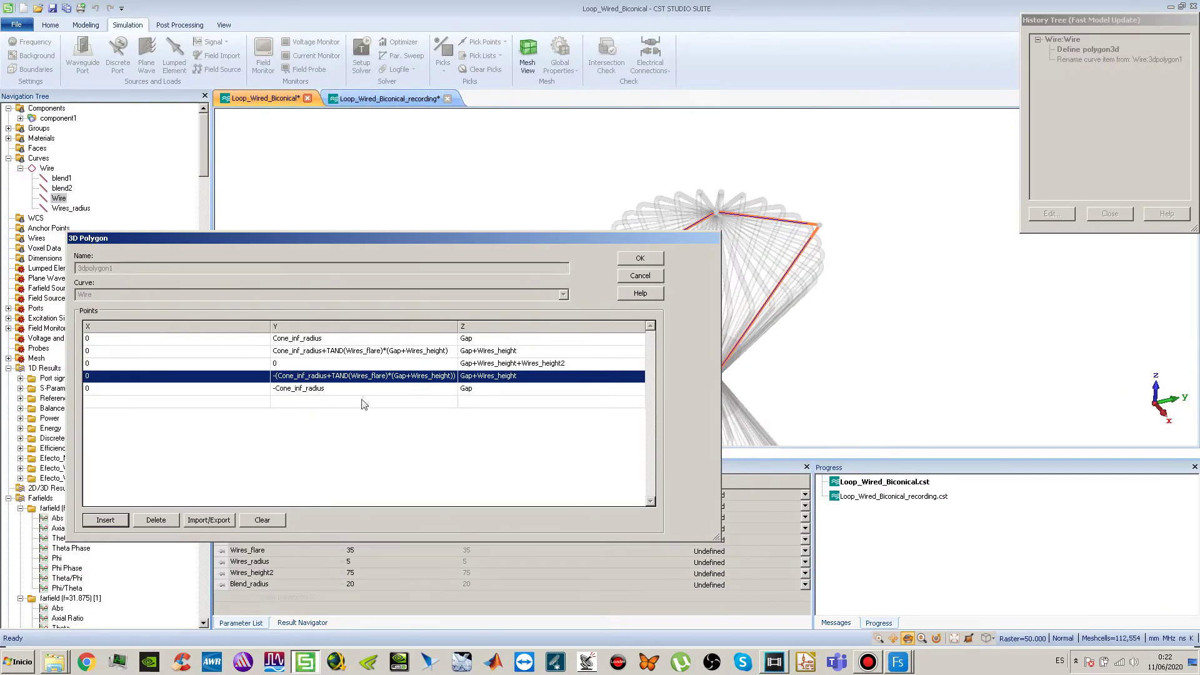
- In the reference project, dismiss the wire polygon's definition and history tree without changes and show the whole antenna
click(654, 279)
click(1101, 216)
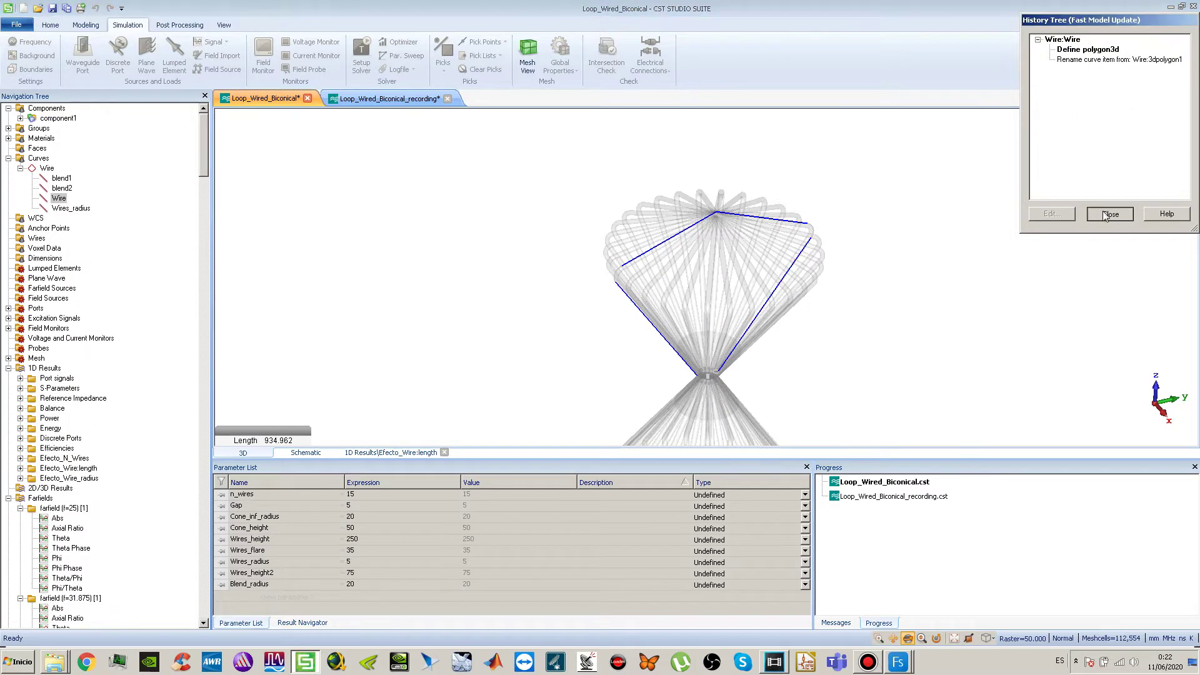
key(space)
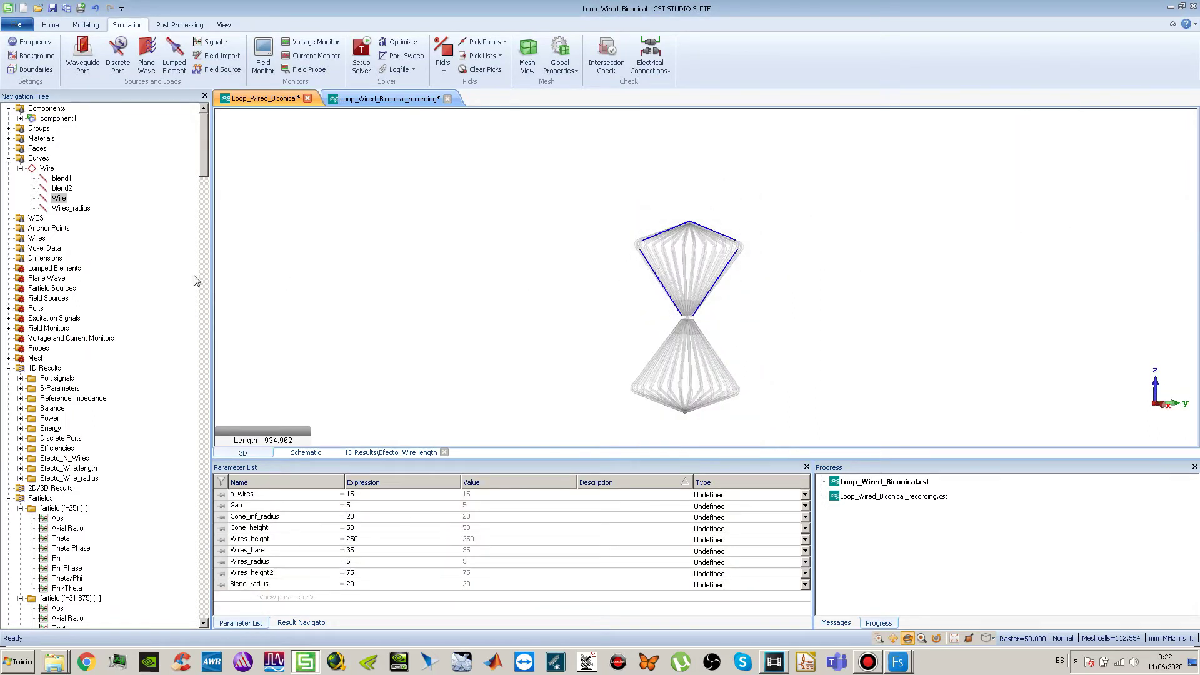
- Examine the reference Wires_radius circle at the cone base and the bent wires of the finished antenna from several angles
click(71, 208)
drag(635, 275, 716, 311)
scroll(716, 311, up, 10)
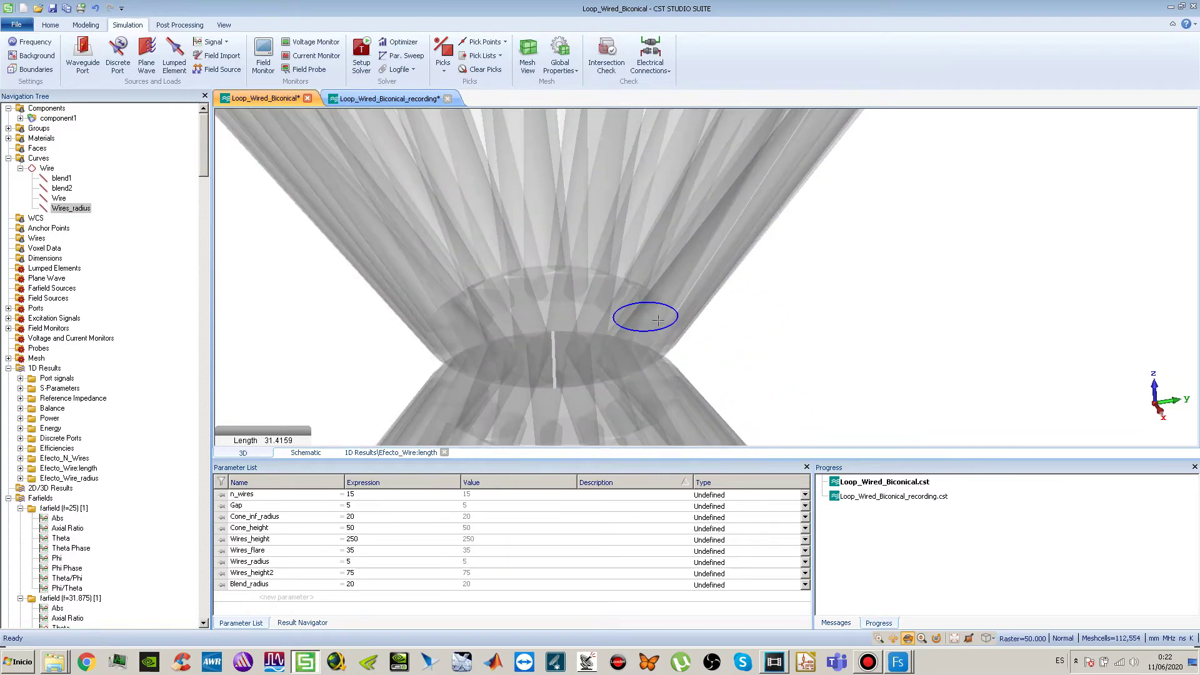
drag(658, 331, 680, 278)
drag(719, 374, 691, 333)
drag(704, 398, 790, 260)
scroll(468, 199, up, 3)
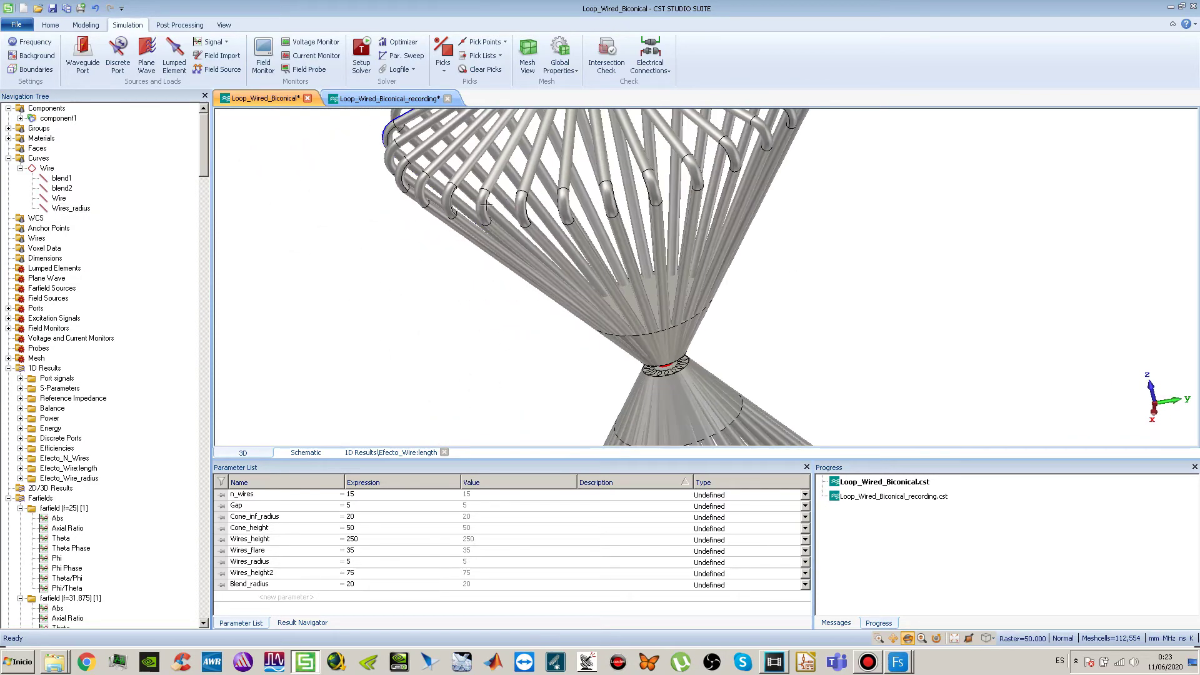
scroll(484, 205, down, 3)
scroll(487, 199, up, 3)
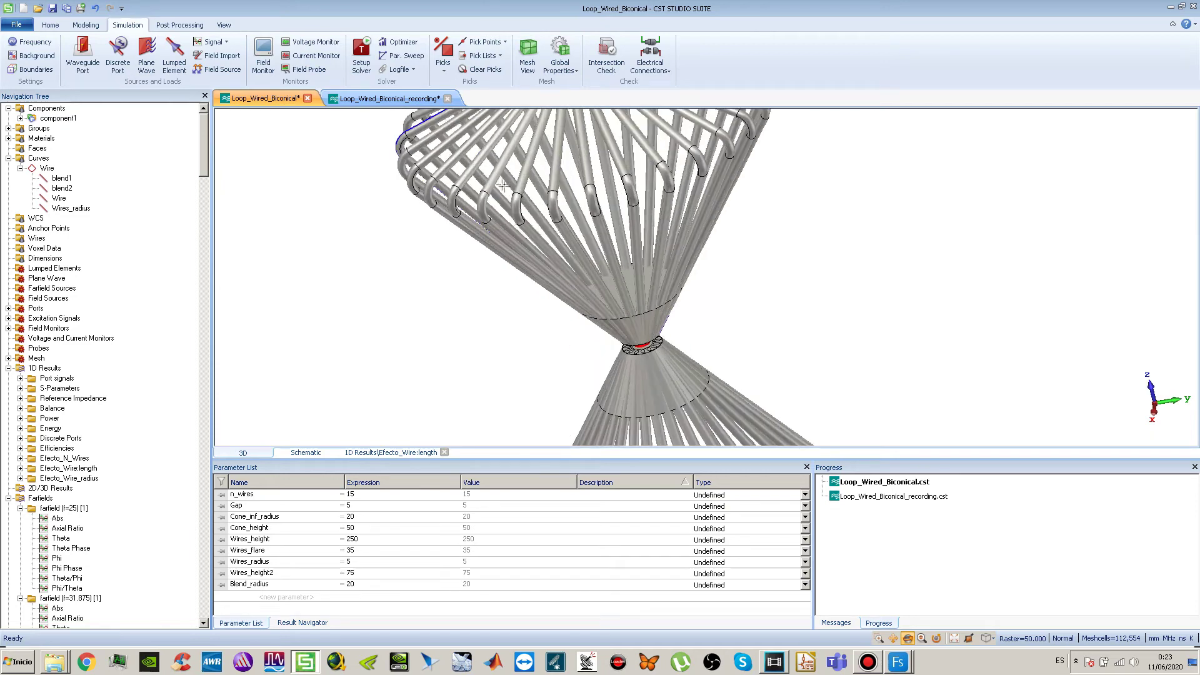
drag(485, 225, 496, 182)
- Open the reference Wires_radius circle's definition and copy its Ycenter expression, Cone_inf_radius-Wires_radius
click(70, 208)
double_click(78, 211)
double_click(1086, 50)
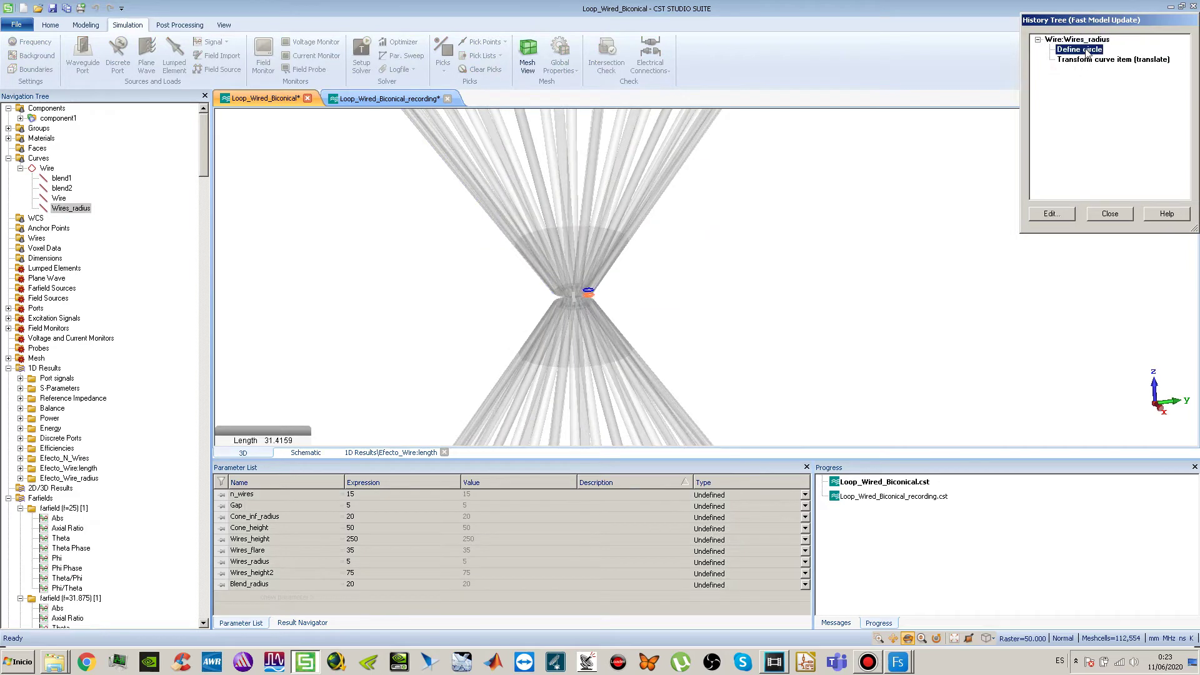
drag(1057, 29, 568, 207)
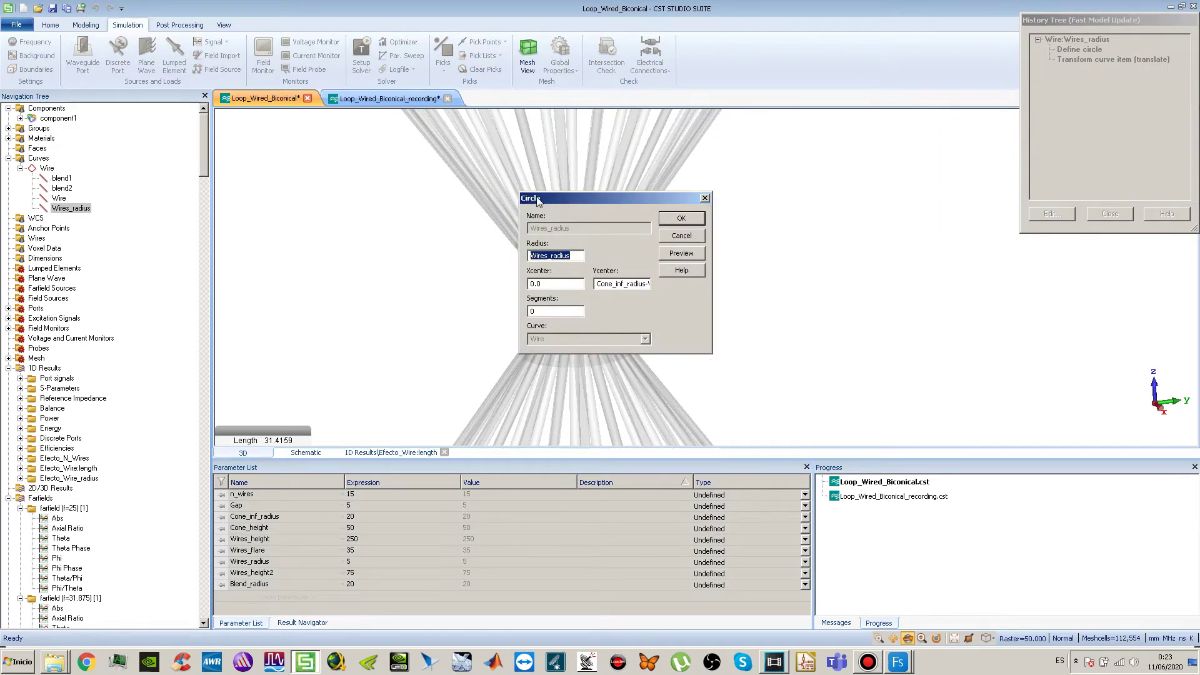
double_click(615, 285)
key(shift+ctrl+Right)
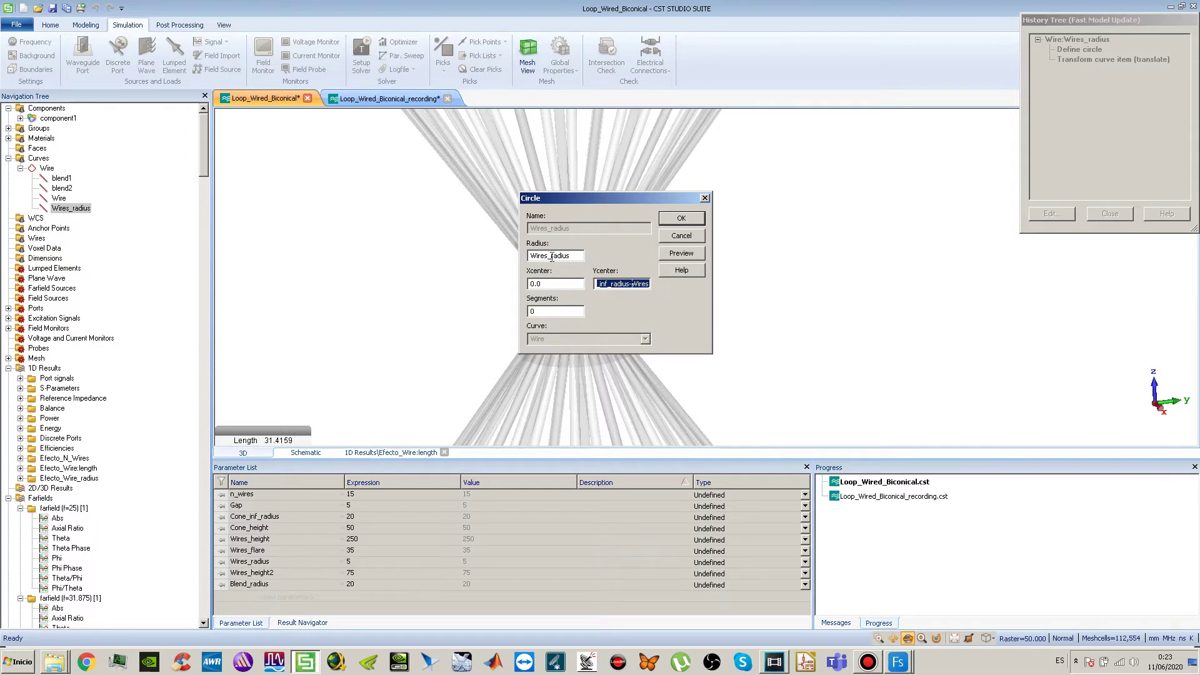
- Return to the recording project and create the five-point 3D polygon in curve1
click(368, 99)
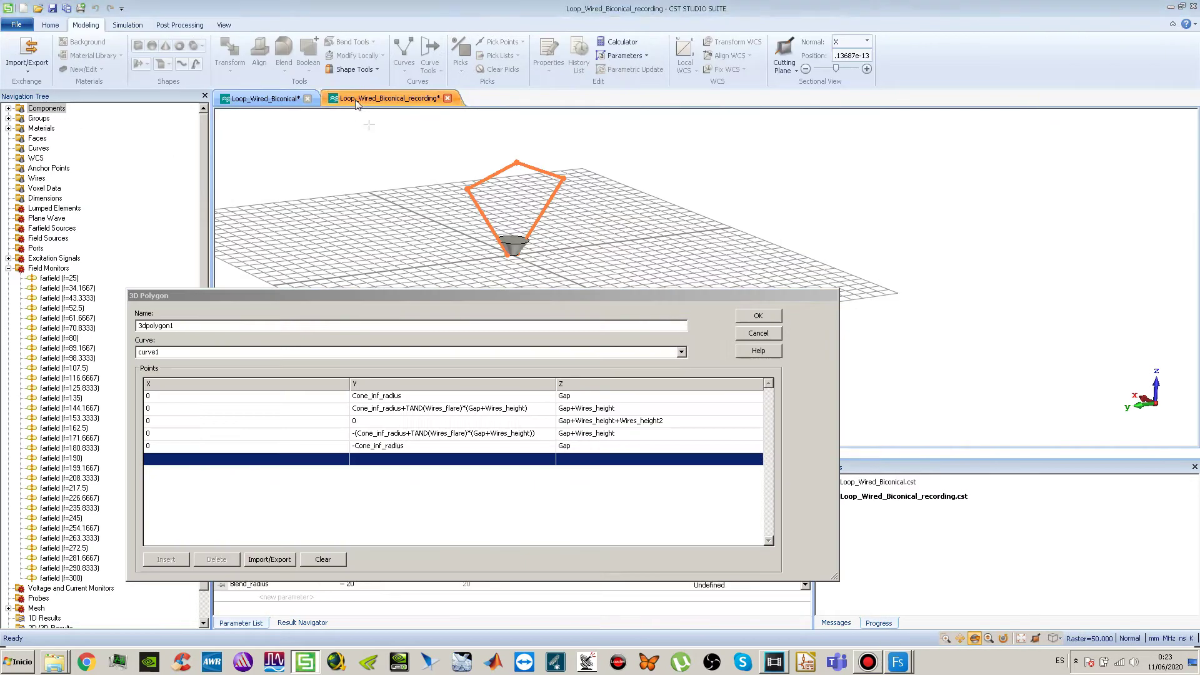
click(752, 318)
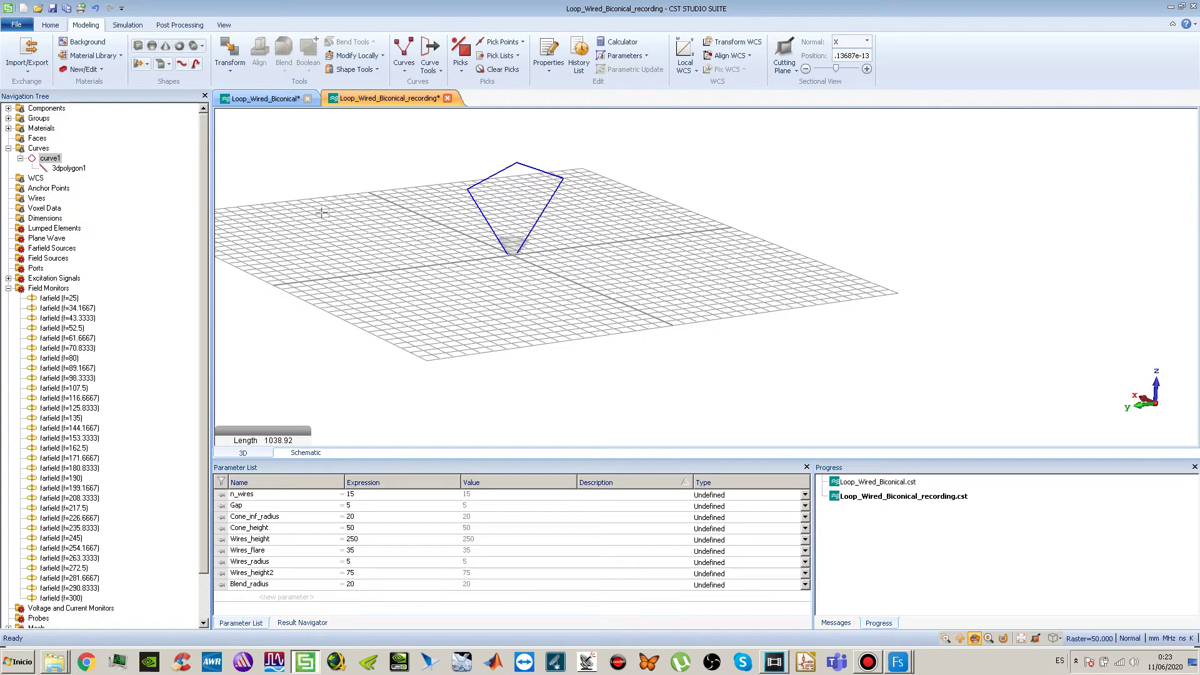
- Start a numerically defined circle in curve1 and set its Ycenter to Cone_inf_radius-Wires_radius
click(430, 62)
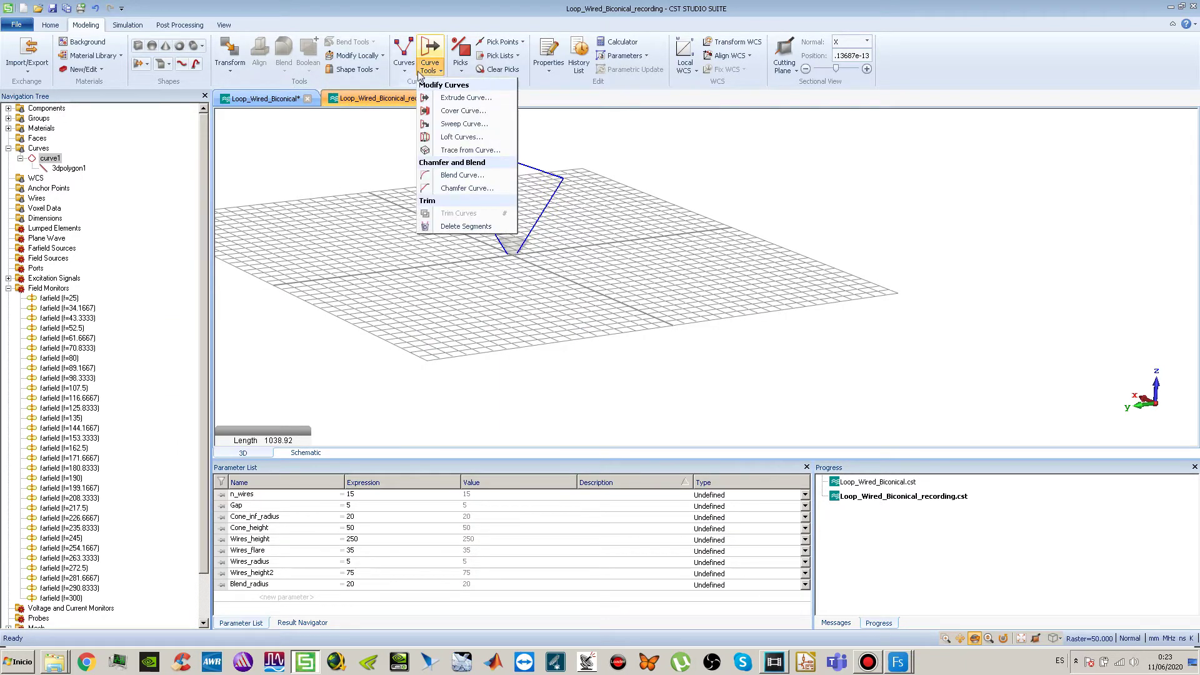
click(411, 74)
click(429, 124)
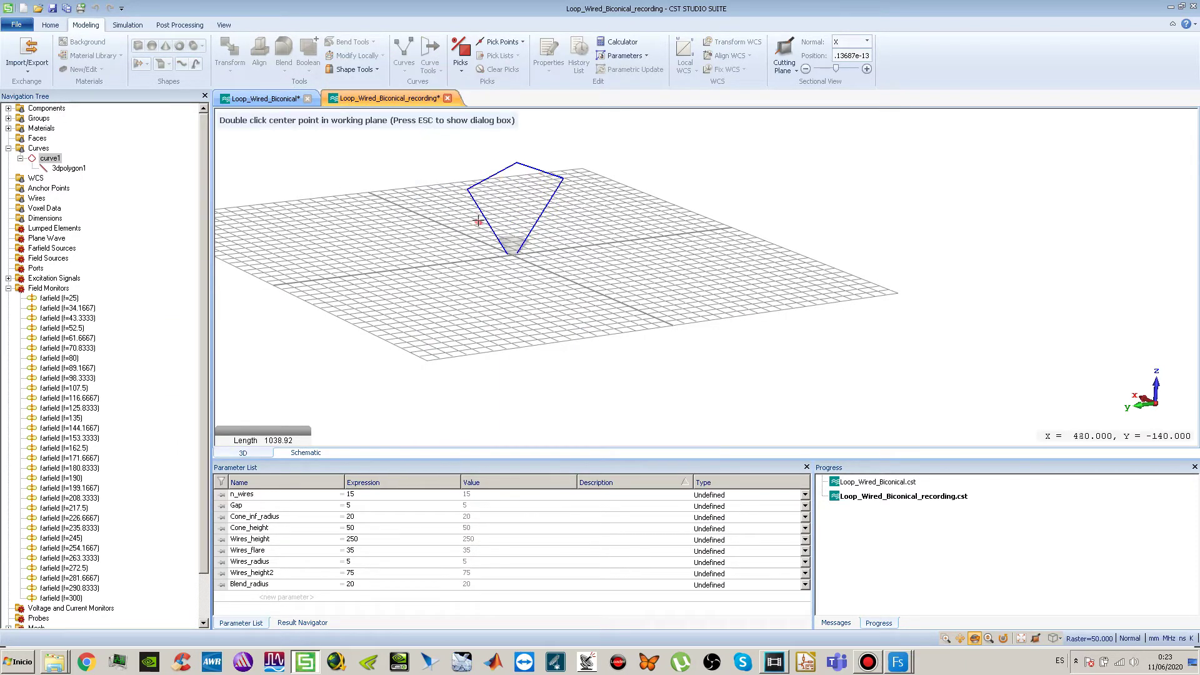
key(Escape)
drag(1061, 19, 548, 321)
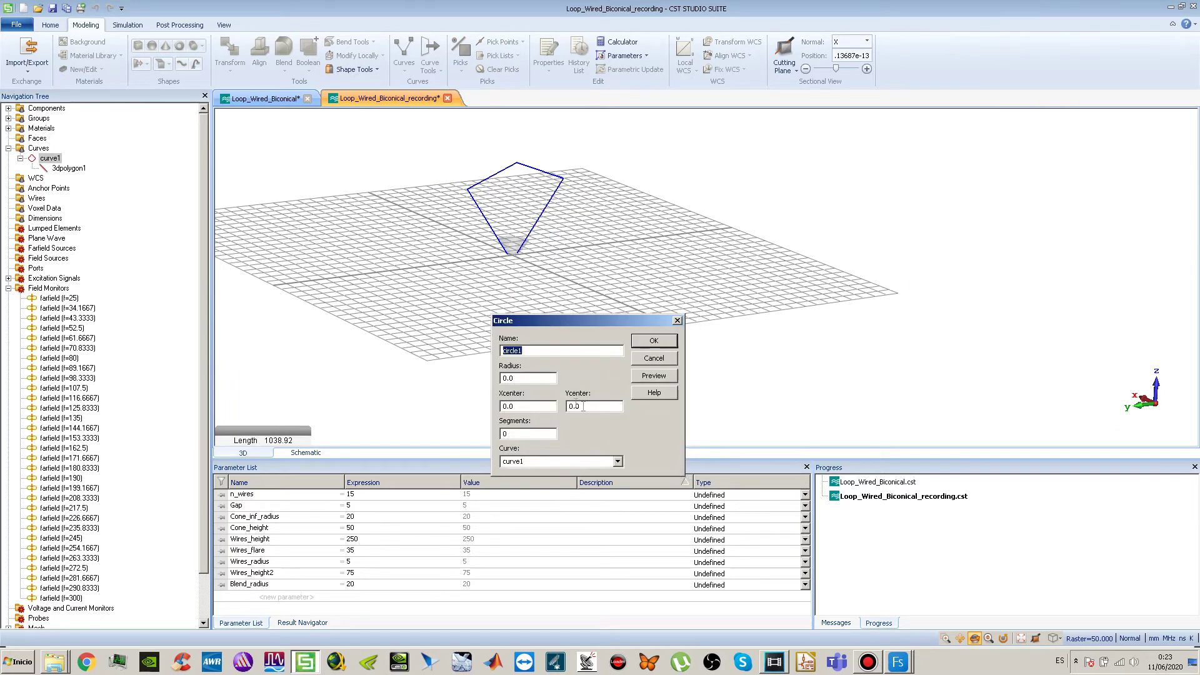
double_click(522, 379)
double_click(576, 406)
key(ctrl+v)
text(us)
drag(583, 406, 611, 410)
- Set the circle's radius to Wires_radius, preview it at the cone base, and create the circle
double_click(521, 379)
text(Wires_radius)
click(654, 376)
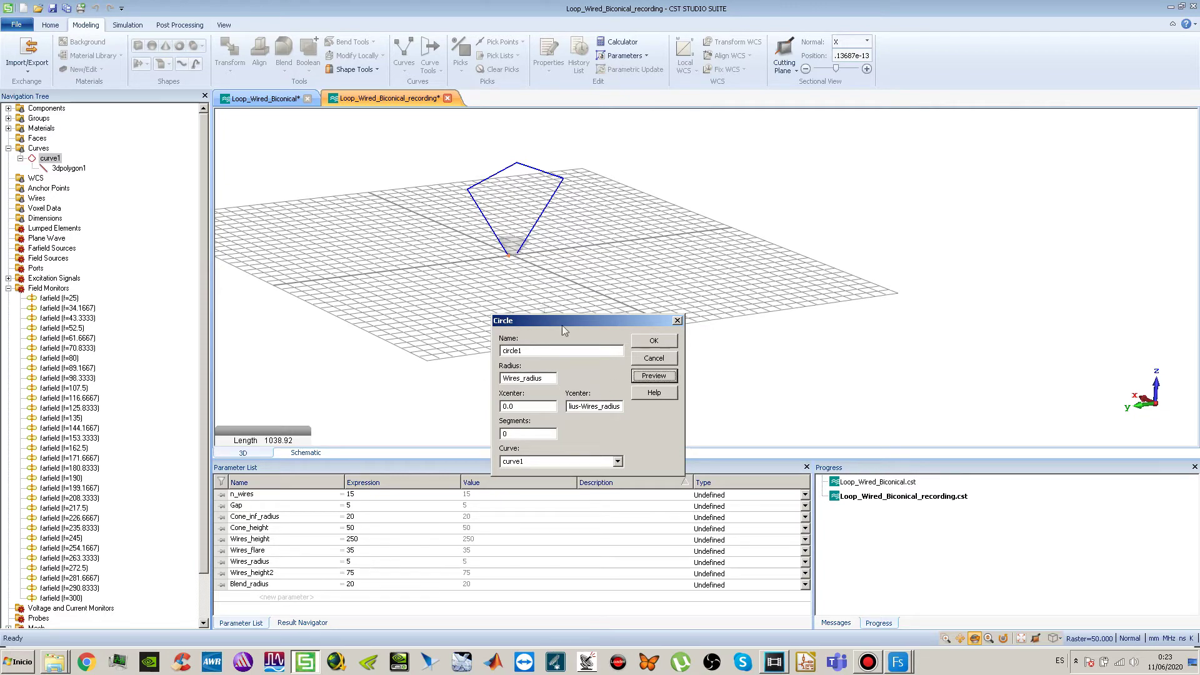
scroll(500, 259, up, 6)
mouse_move(500, 259)
mouse_down()
mouse_move(482, 263)
mouse_move(484, 241)
mouse_move(486, 262)
mouse_move(494, 253)
mouse_up()
drag(467, 305, 495, 257)
scroll(497, 258, up, 3)
scroll(497, 258, down, 3)
click(652, 341)
- Pick the circle's outermost point on the Y axis and the adjacent lower endpoint of the polygon wire
drag(589, 311, 585, 204)
drag(488, 291, 614, 366)
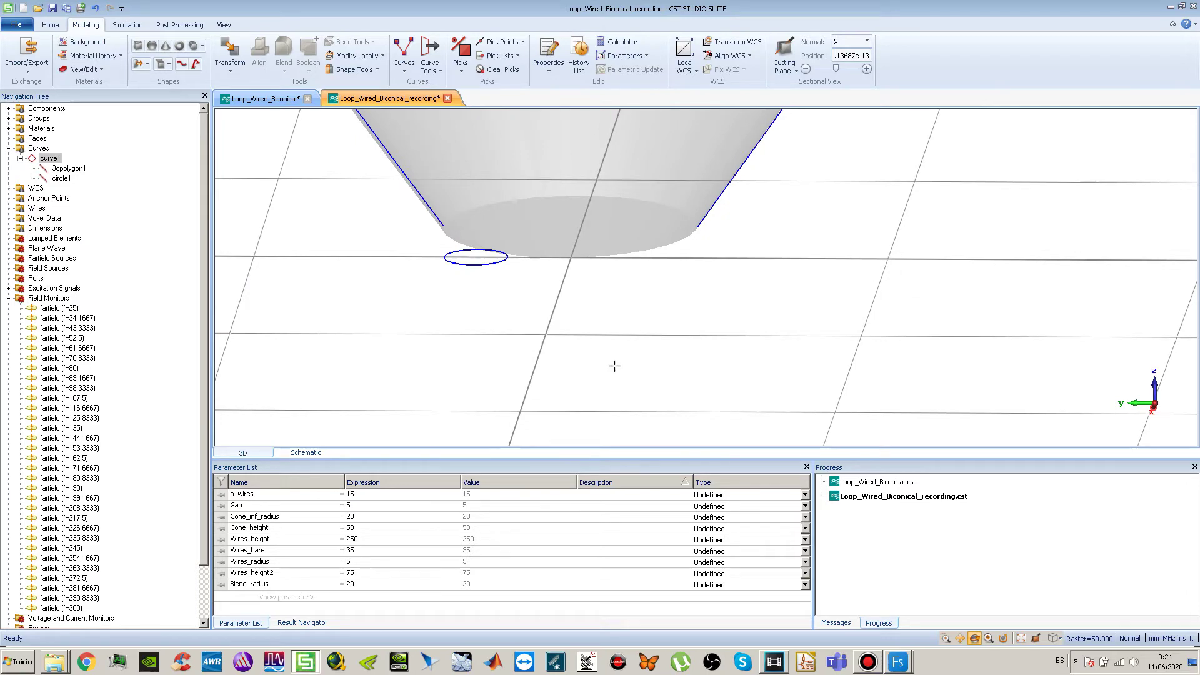
drag(484, 250, 477, 311)
scroll(463, 301, up, 2)
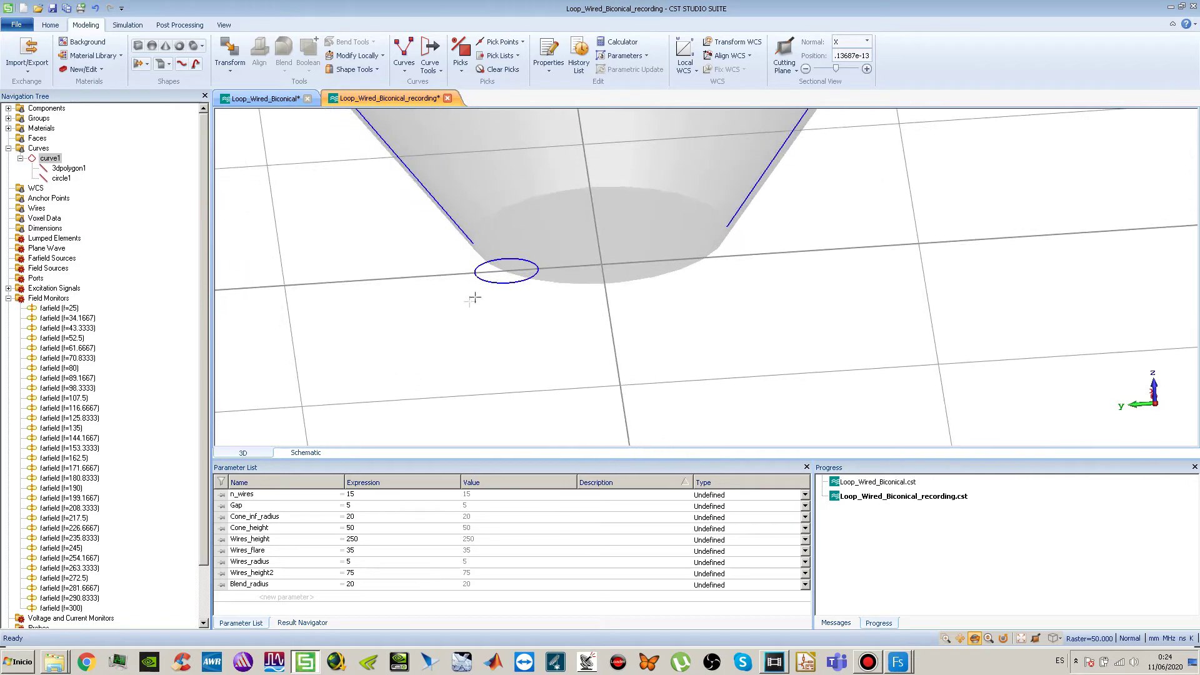
scroll(490, 270, up, 4)
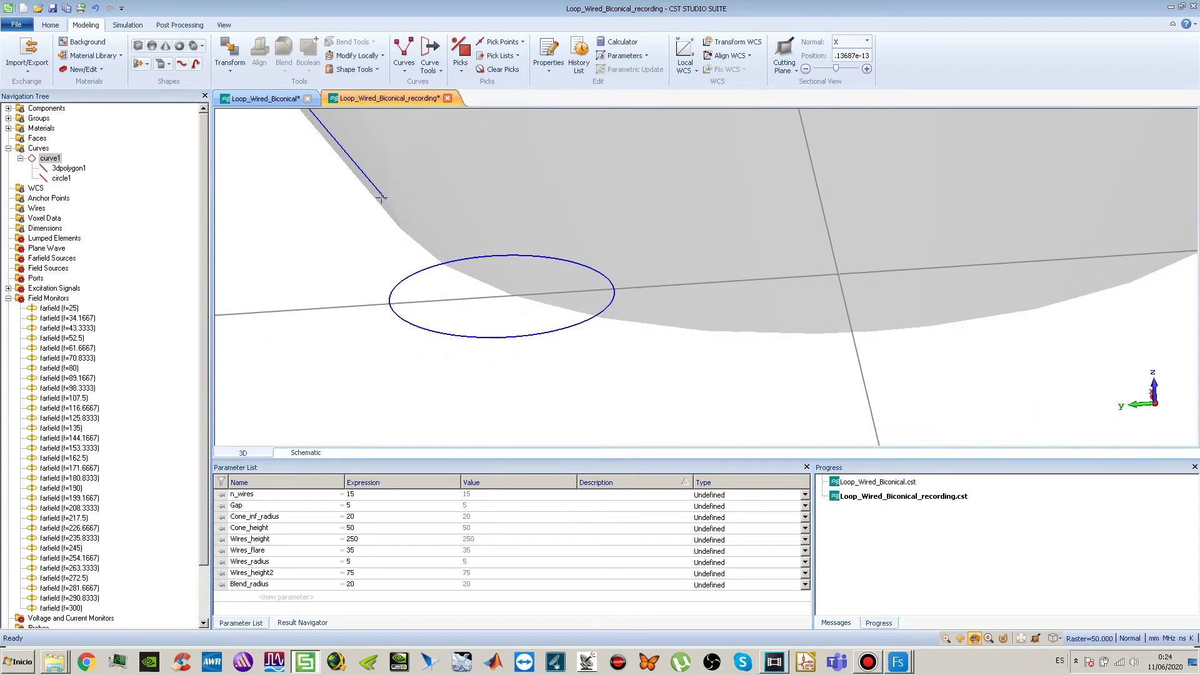
key(p)
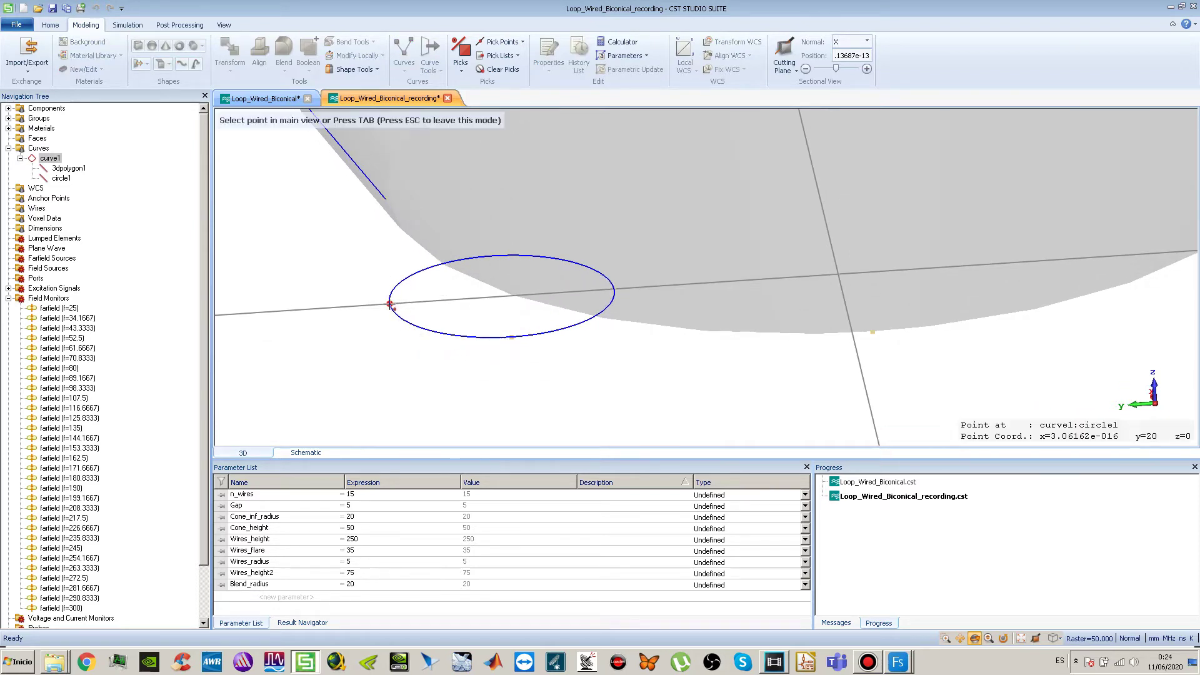
click(388, 303)
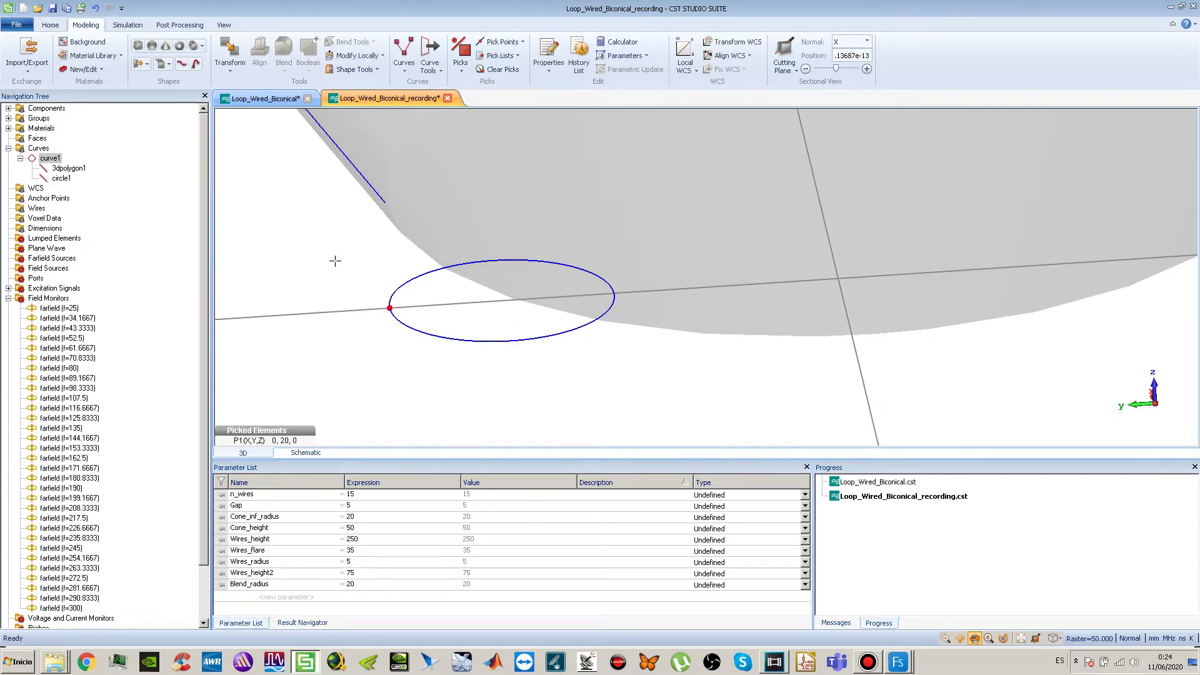
key(p)
click(386, 208)
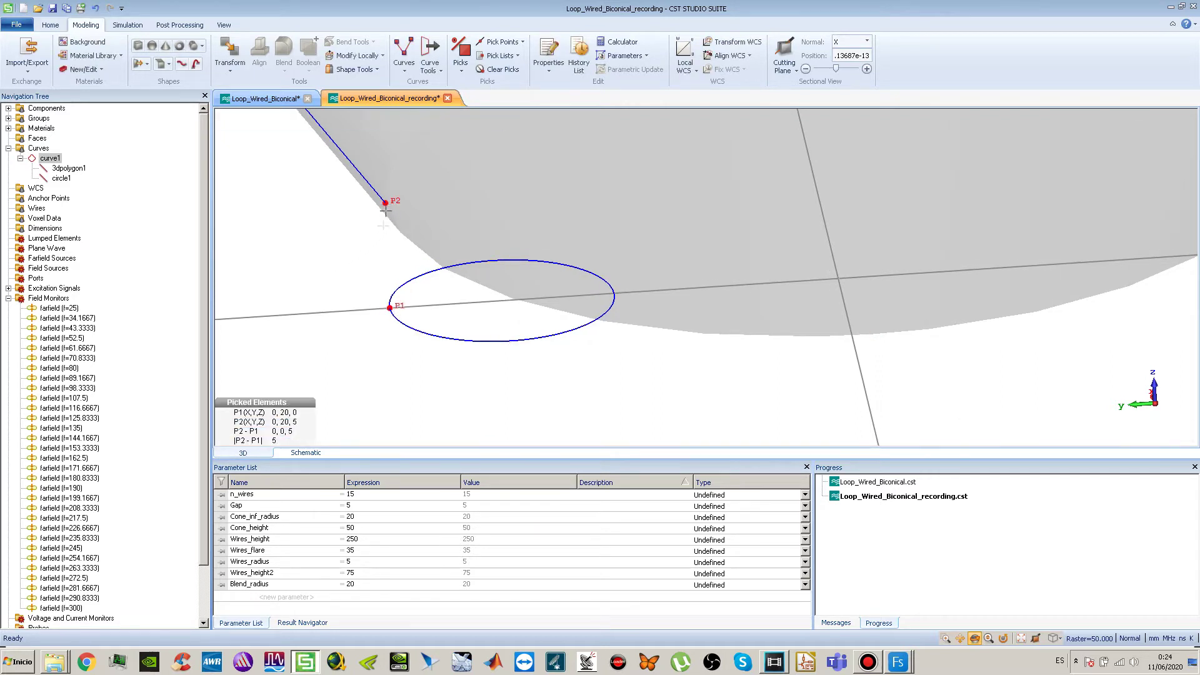
click(62, 179)
click(226, 57)
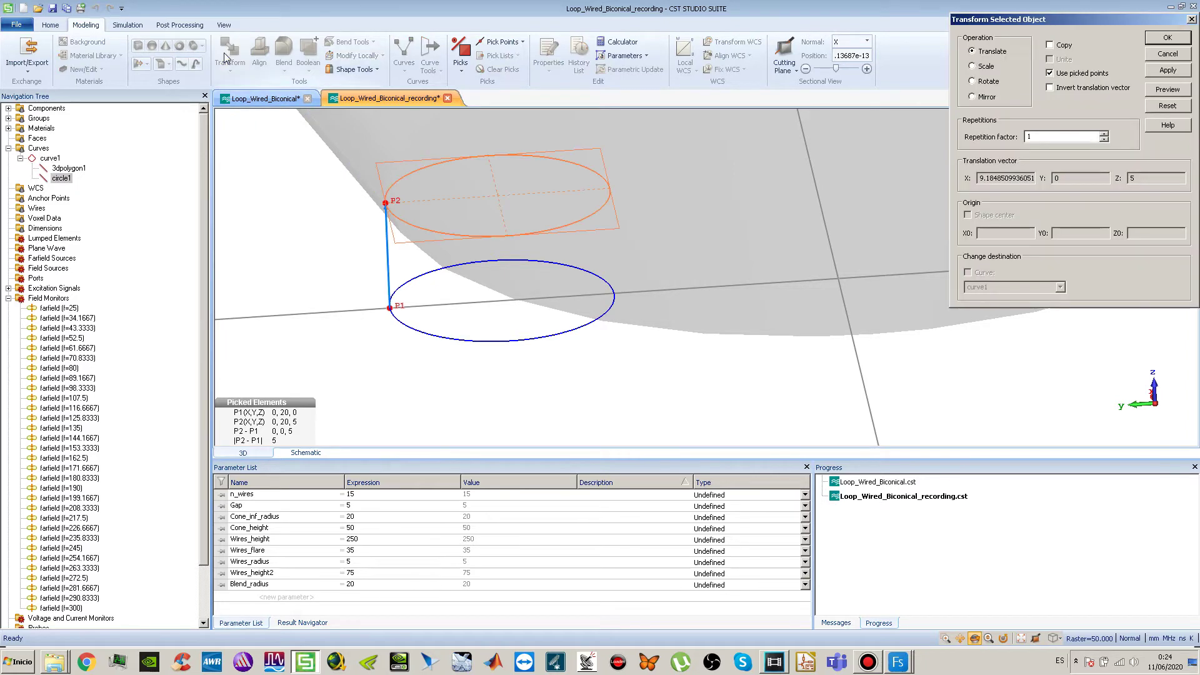
drag(549, 348, 677, 255)
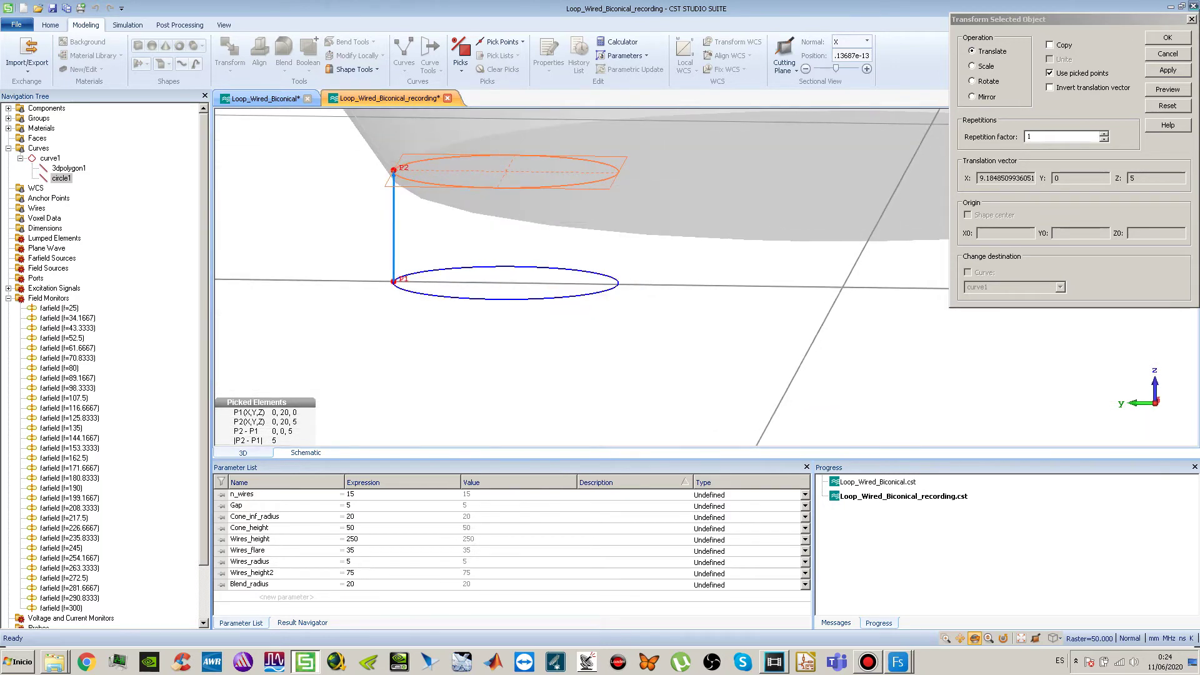
click(1168, 53)
- Check in the Loop_Wired_Biconical project how the Wires_radius circle is defined and translated, then close its history
click(265, 98)
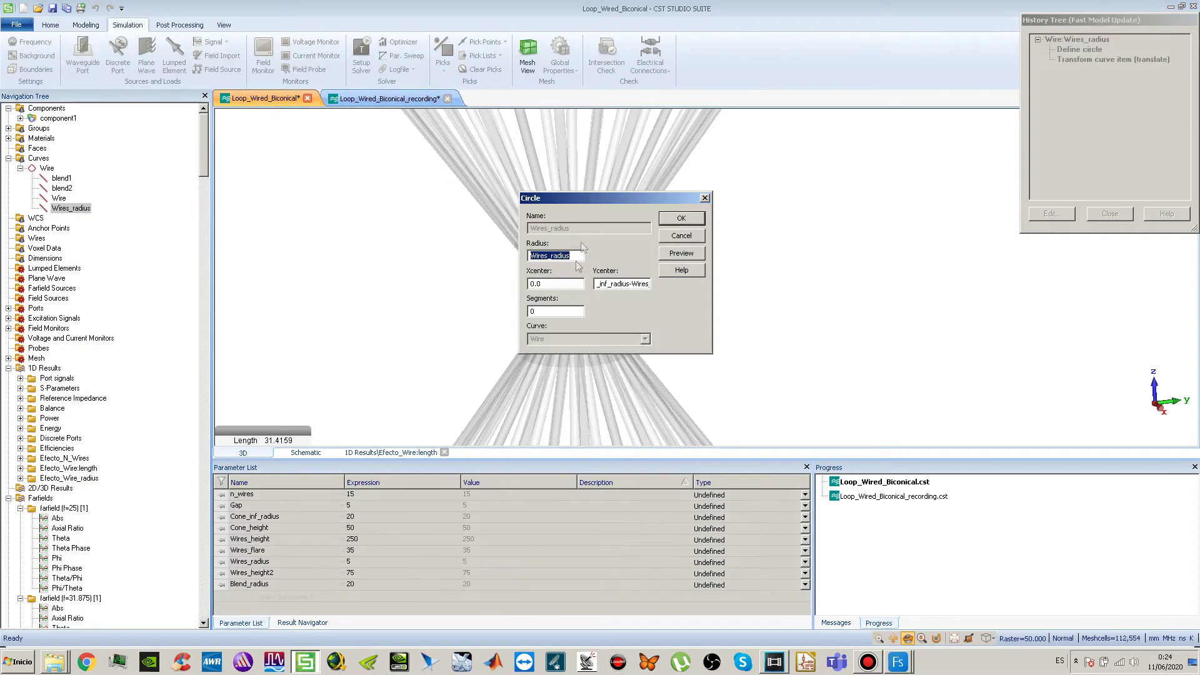
click(694, 237)
double_click(1094, 59)
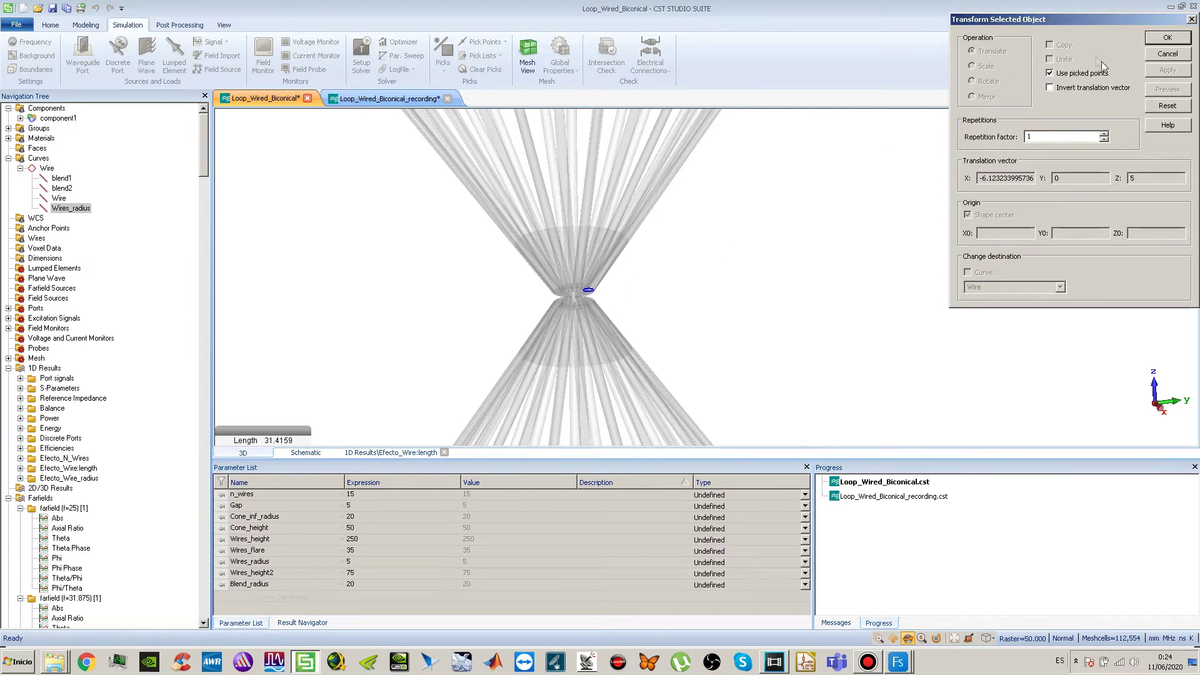
click(1167, 54)
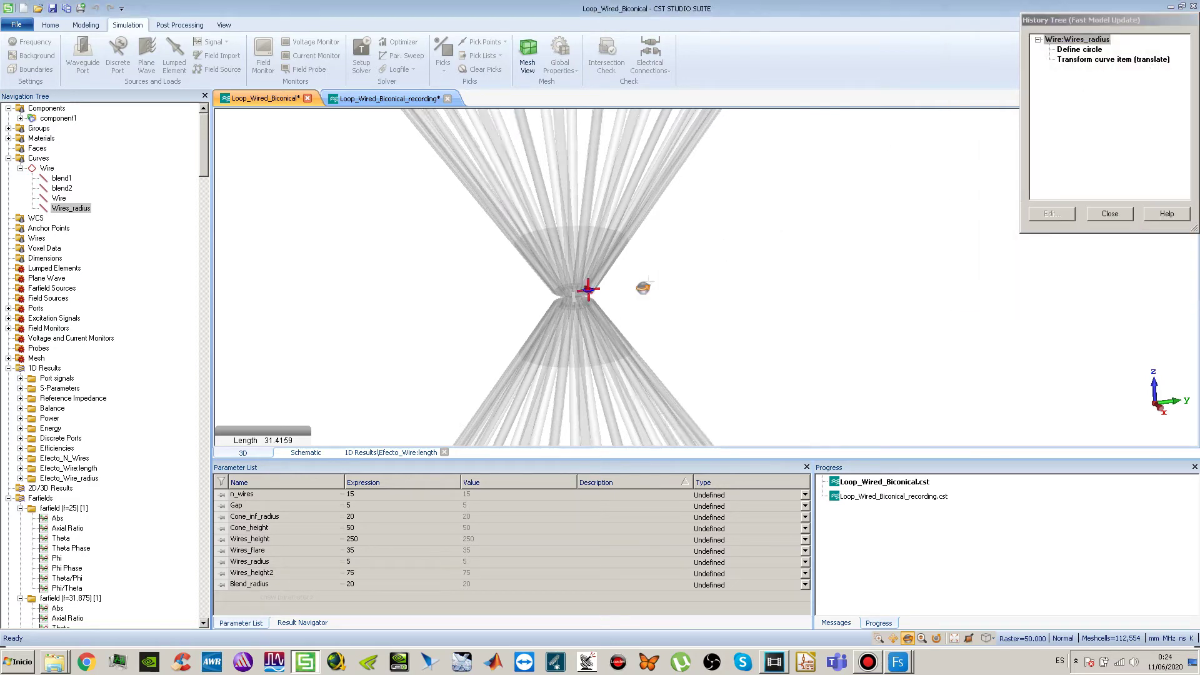
scroll(487, 317, up, 3)
drag(709, 241, 707, 257)
mouse_move(703, 316)
mouse_down()
mouse_move(668, 328)
mouse_move(644, 317)
mouse_move(653, 276)
mouse_move(643, 268)
mouse_move(706, 307)
mouse_up()
scroll(644, 320, up, 4)
click(1102, 213)
right_click(799, 240)
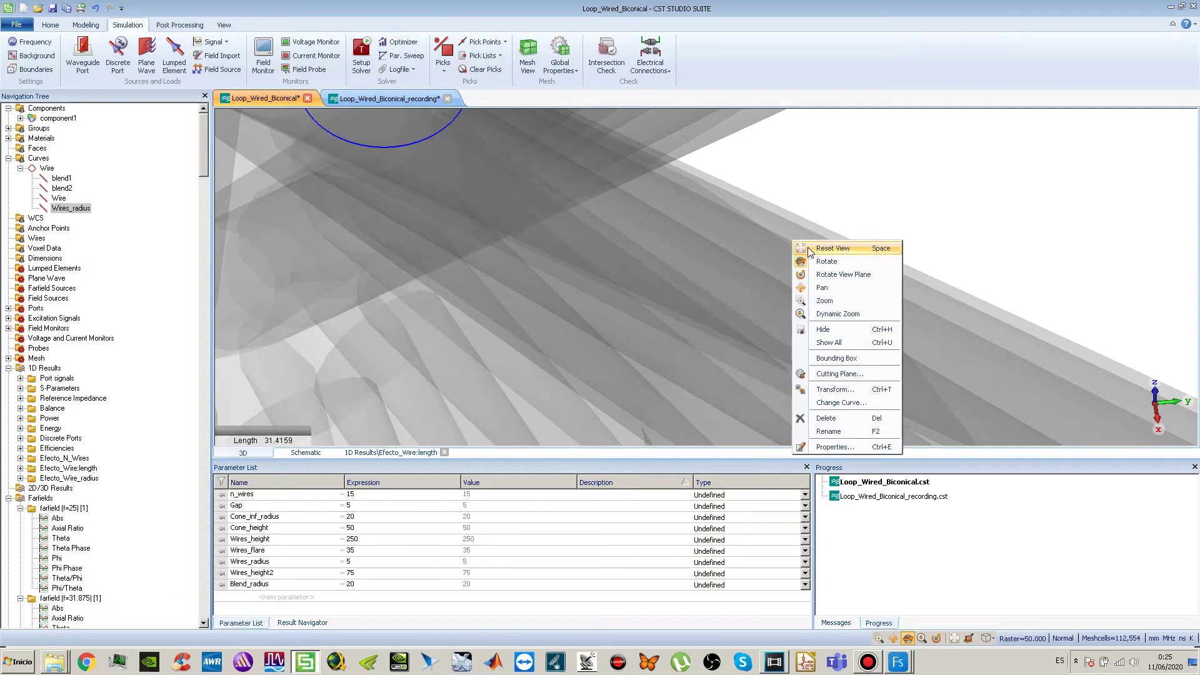
click(810, 247)
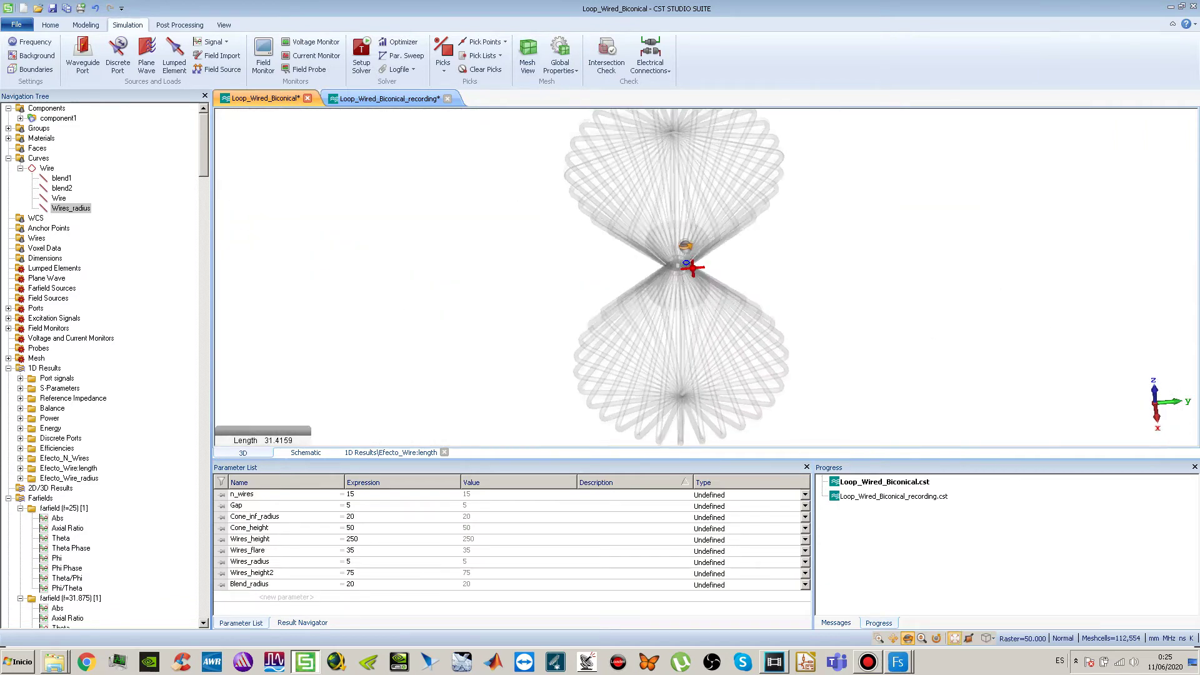
- Return to the recording project and translate circle1 from its outermost point to the polygon's lower endpoint using the picked points
click(364, 102)
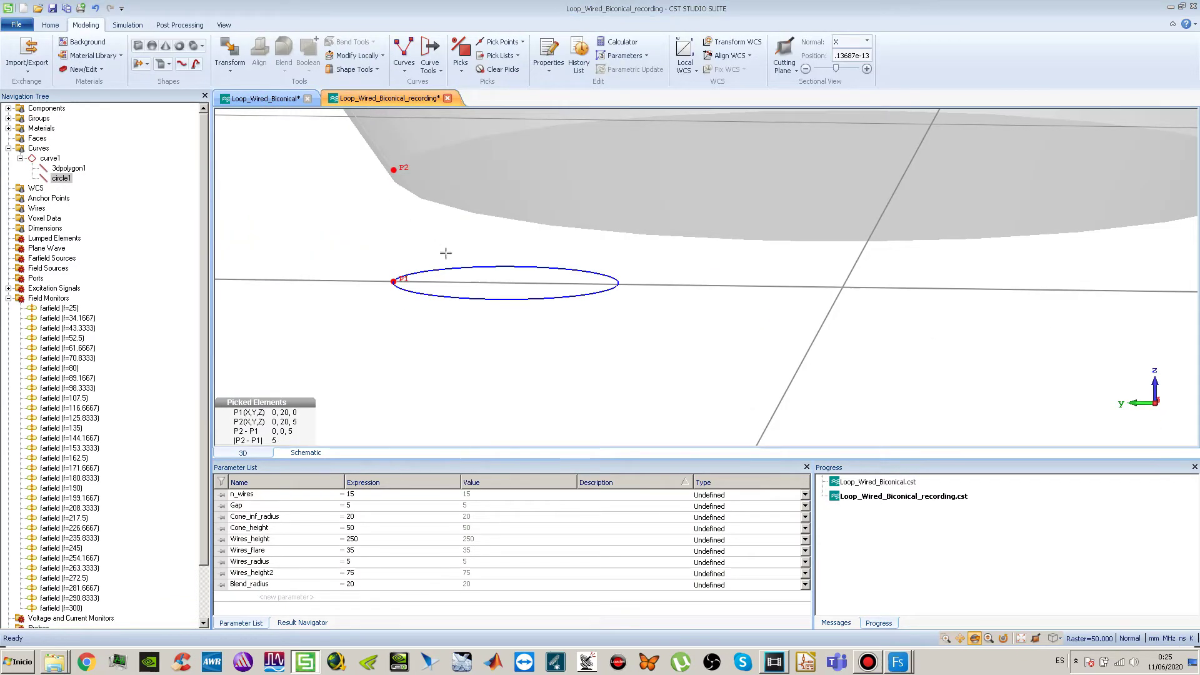
click(73, 181)
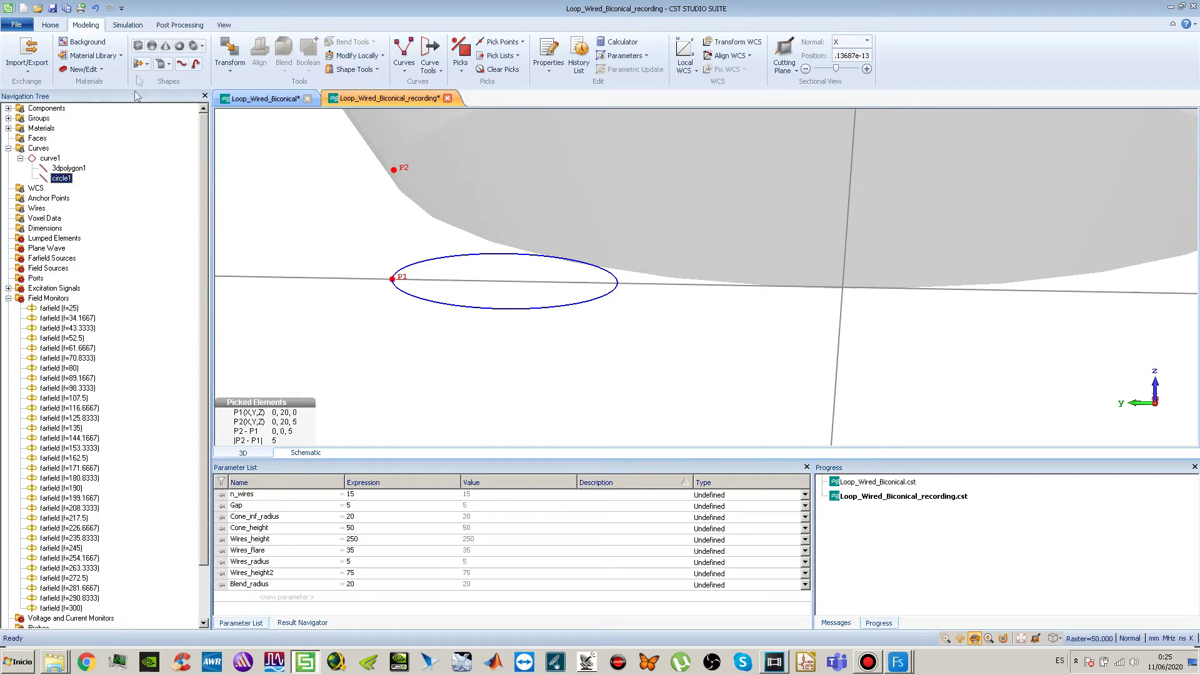
click(229, 52)
drag(430, 215, 495, 236)
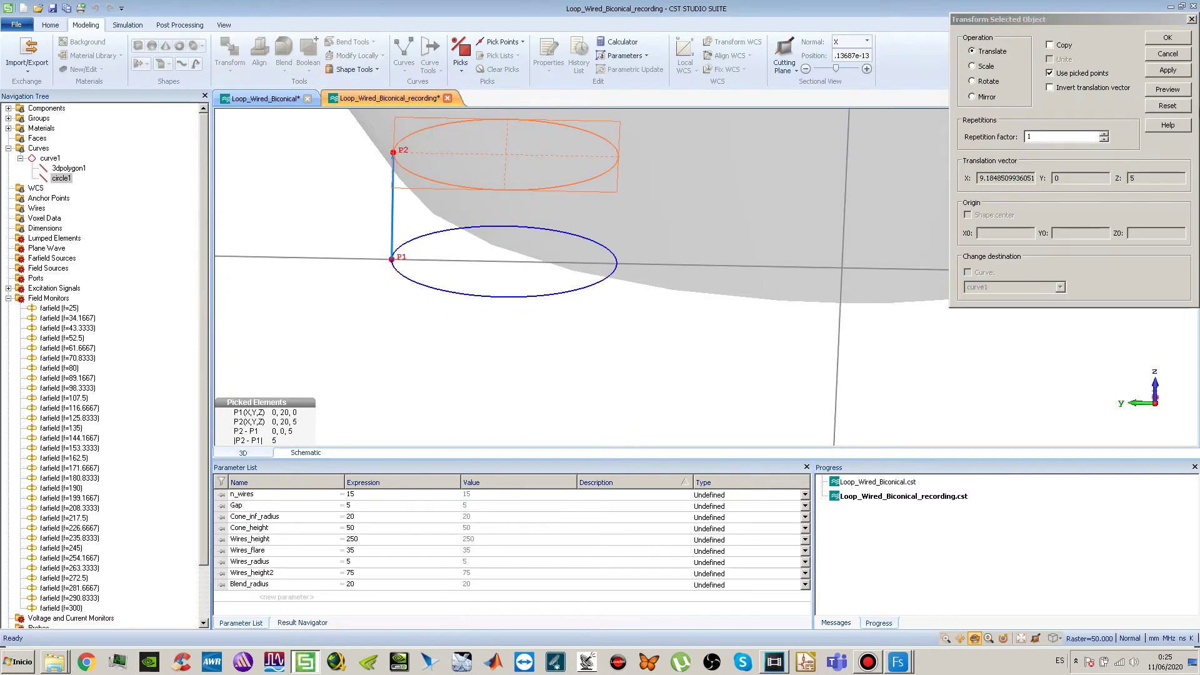
click(1167, 39)
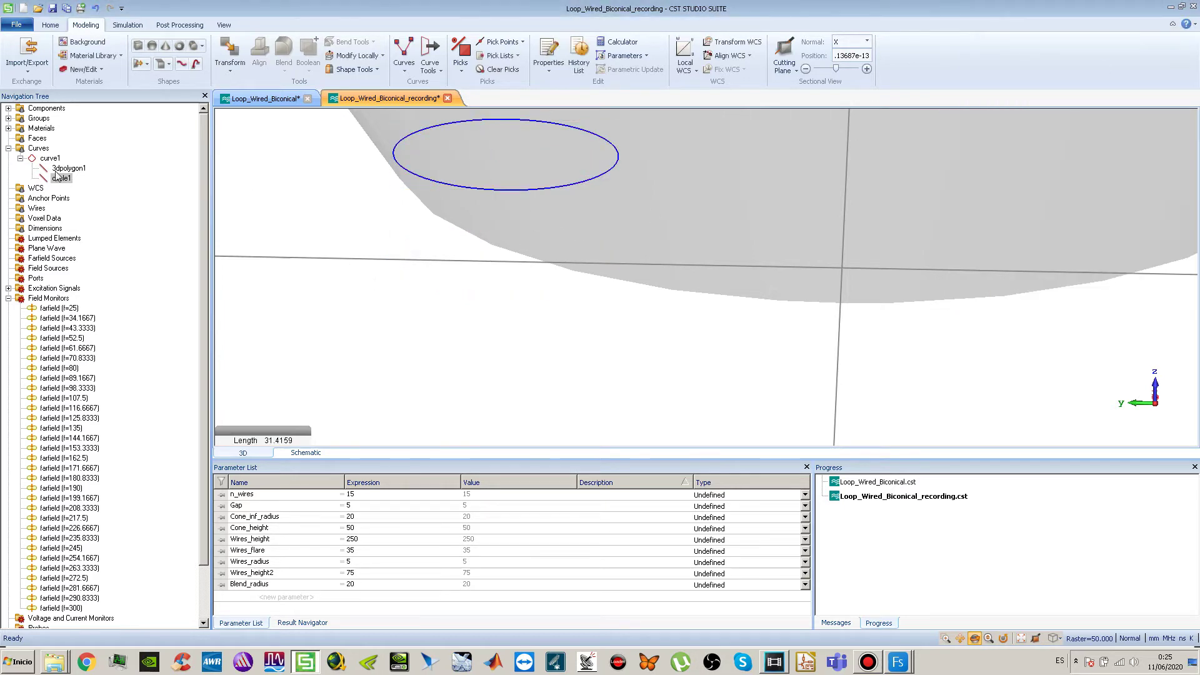
- Examine the moved circle's position at the cone base and consult the Design Process slide in the Focusky presentation
scroll(475, 216, down, 5)
scroll(487, 205, down, 5)
right_click(500, 200)
click(544, 208)
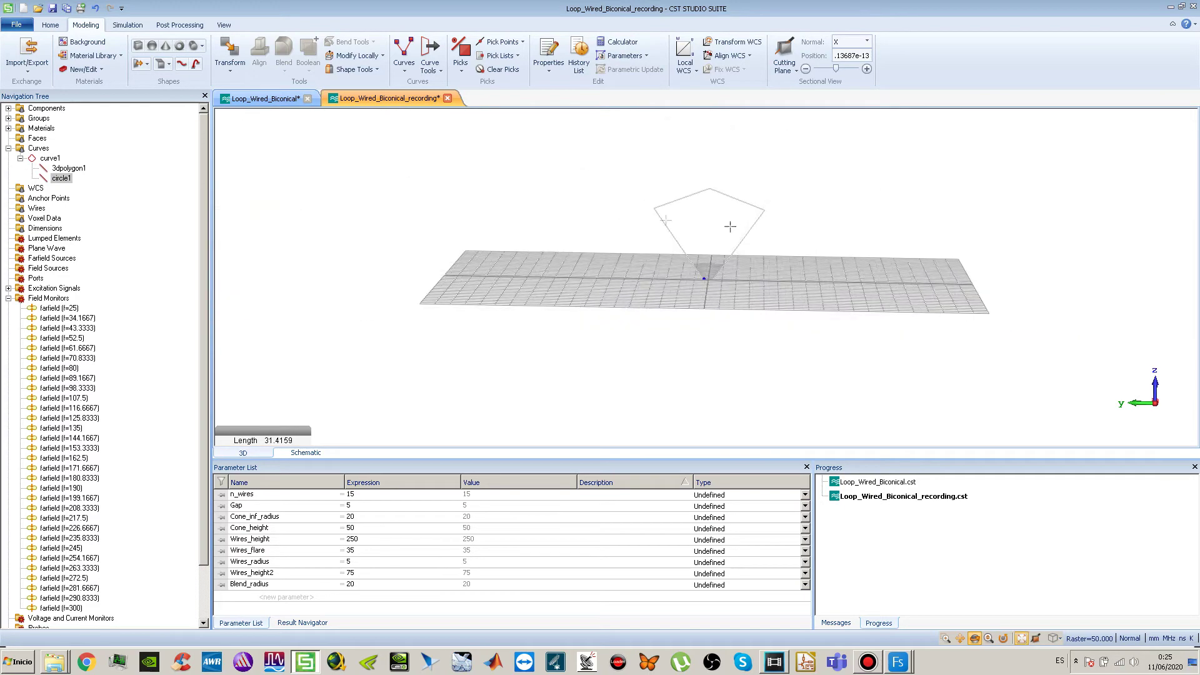
scroll(694, 276, up, 5)
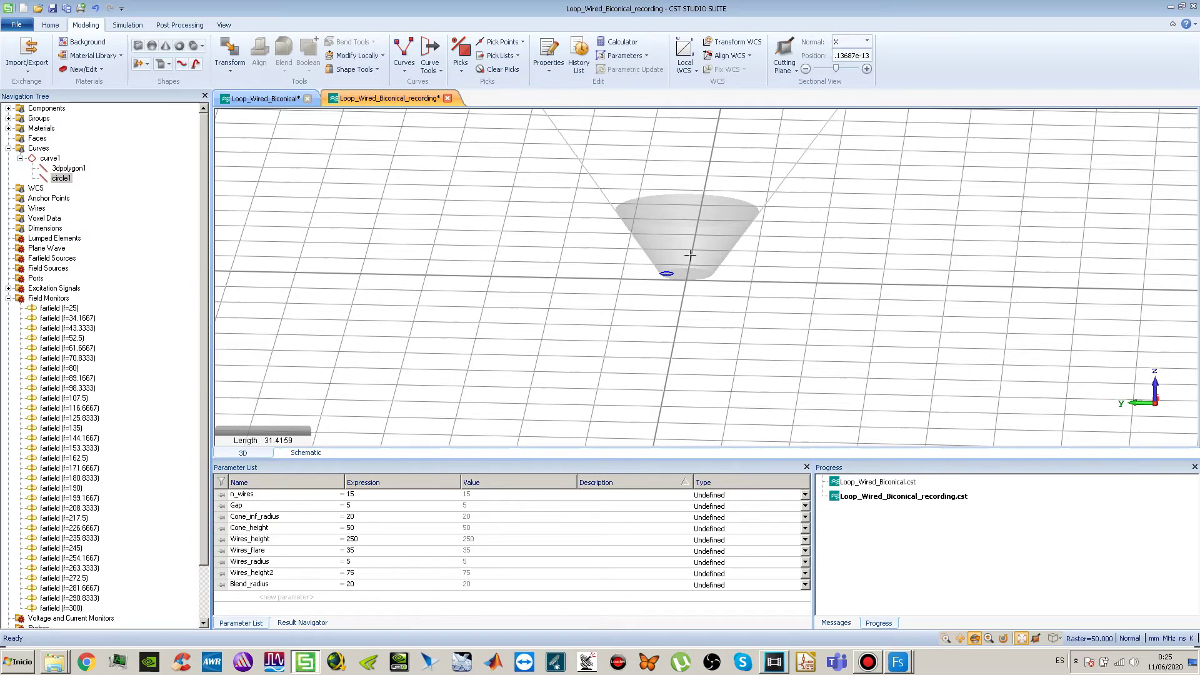
scroll(701, 277, up, 5)
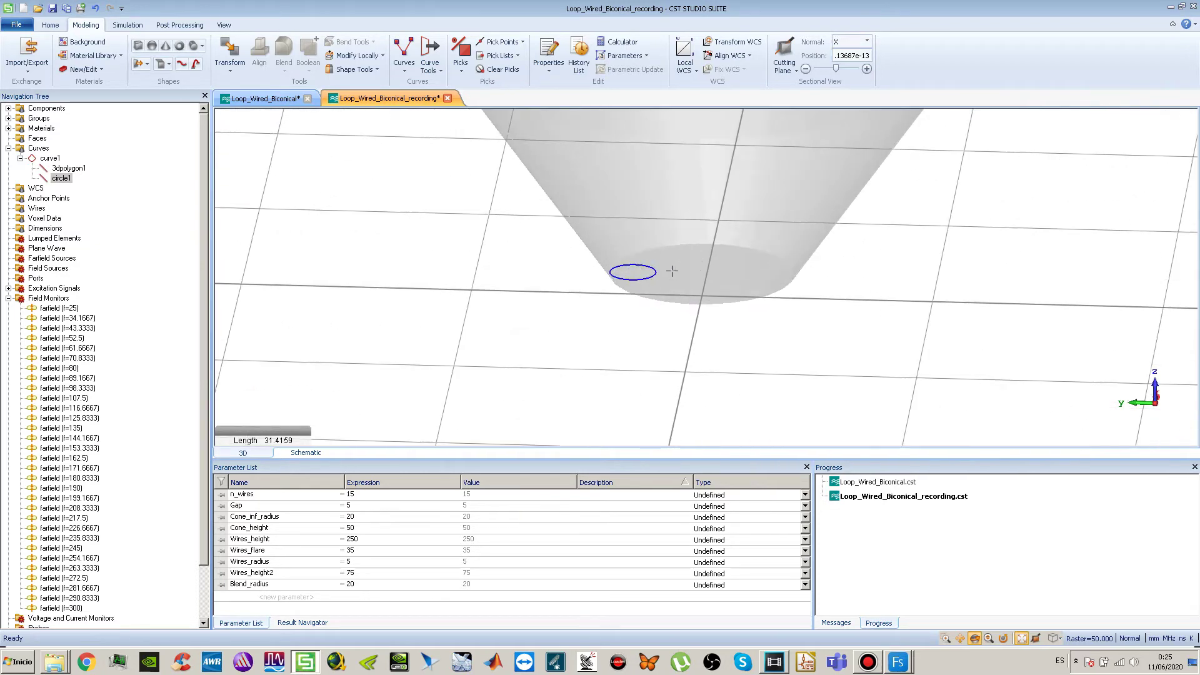
click(69, 180)
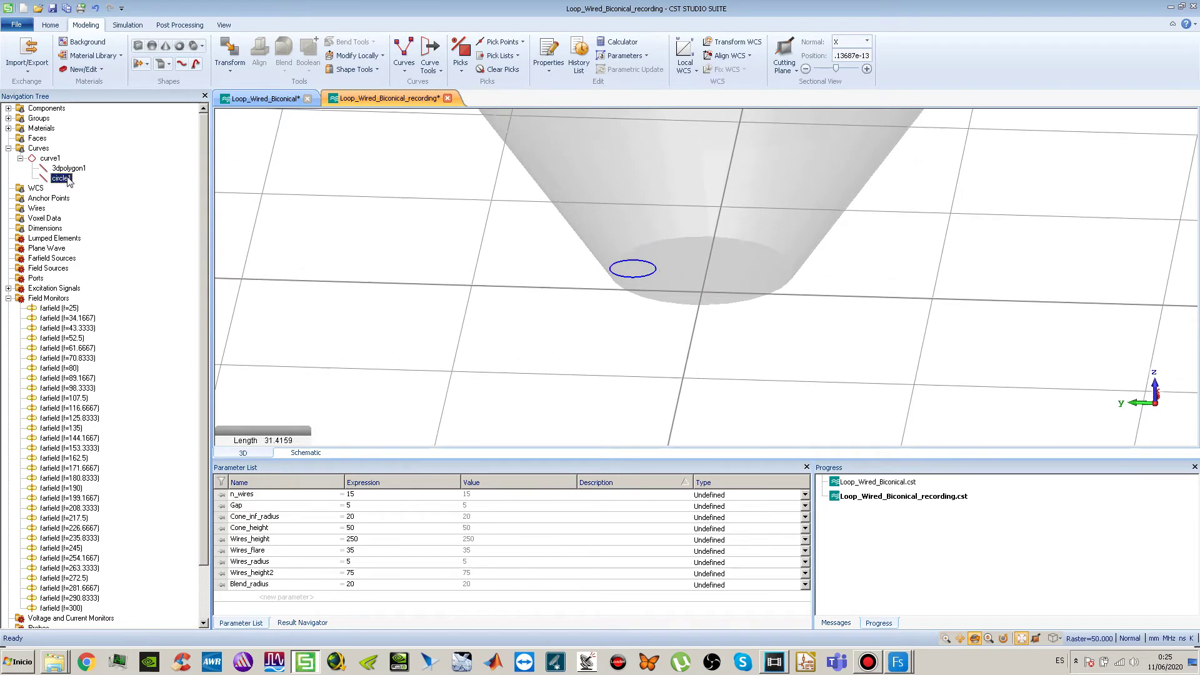
mouse_move(898, 662)
click(895, 641)
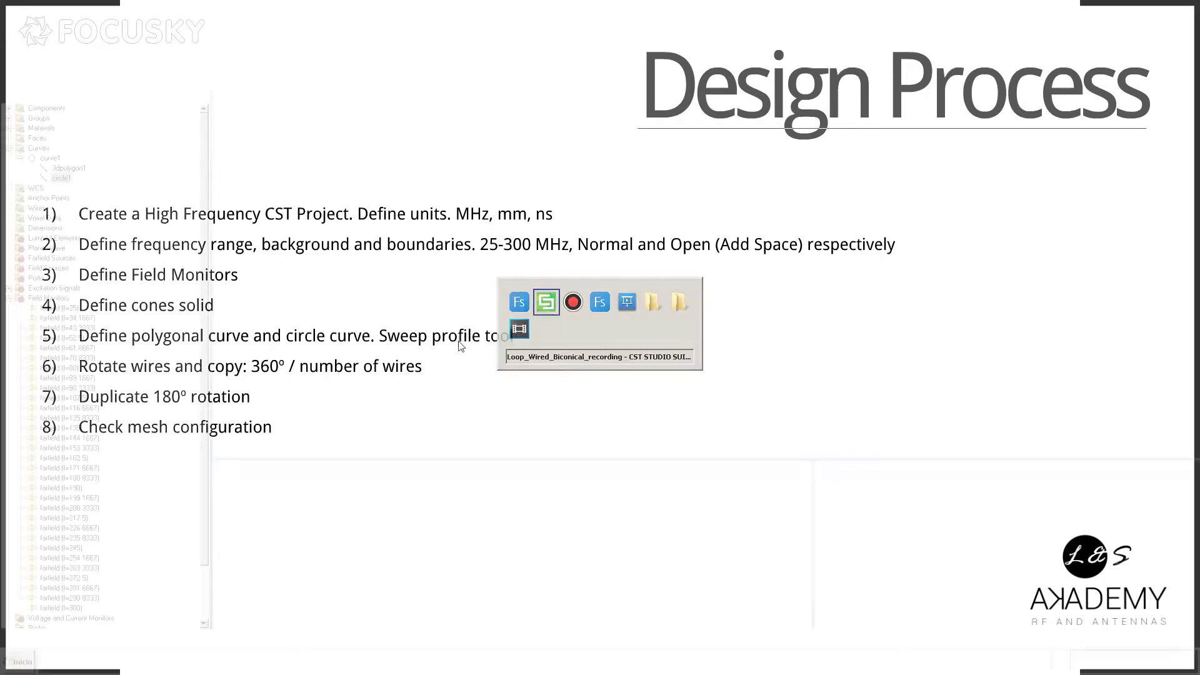
key(alt+Tab)
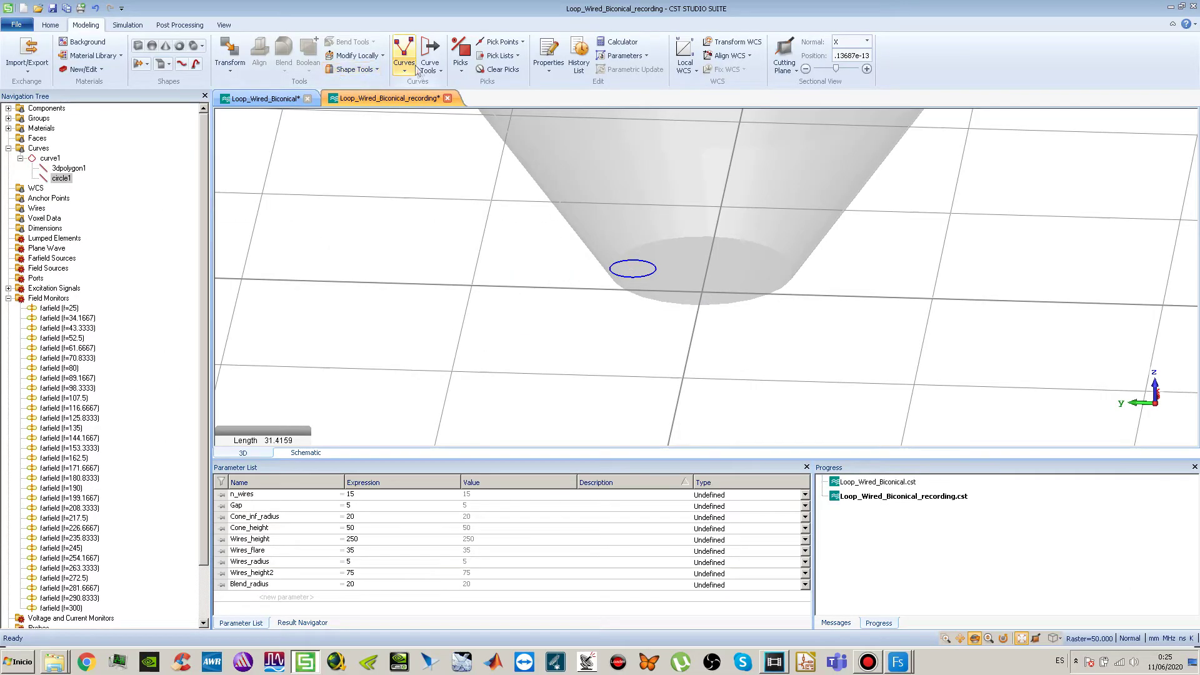
- Try a curve sweep with circle1 as the profile and 3dpolygon1 as the path
click(442, 71)
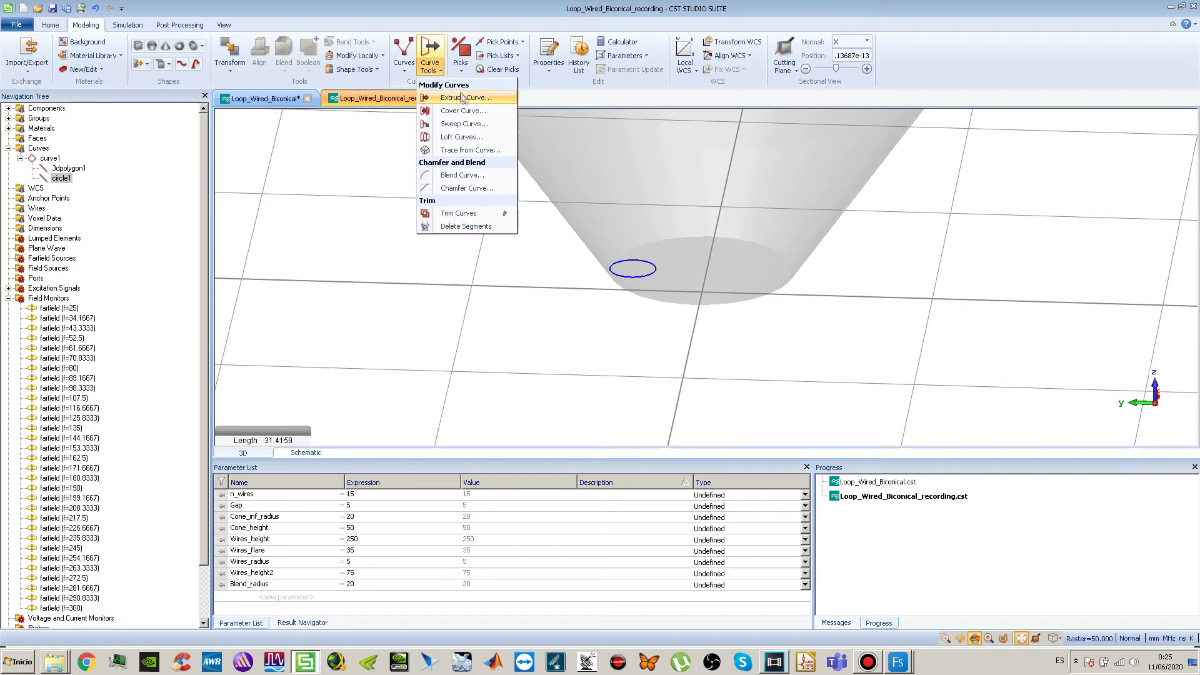
click(499, 130)
click(58, 179)
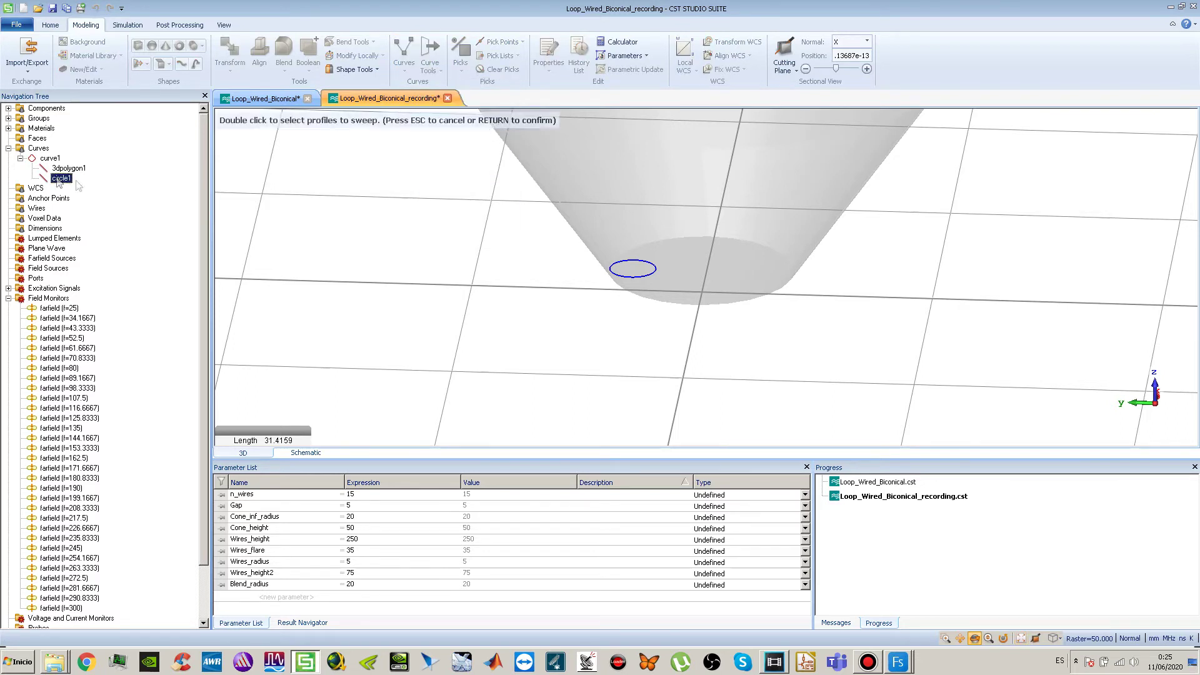
key(Return)
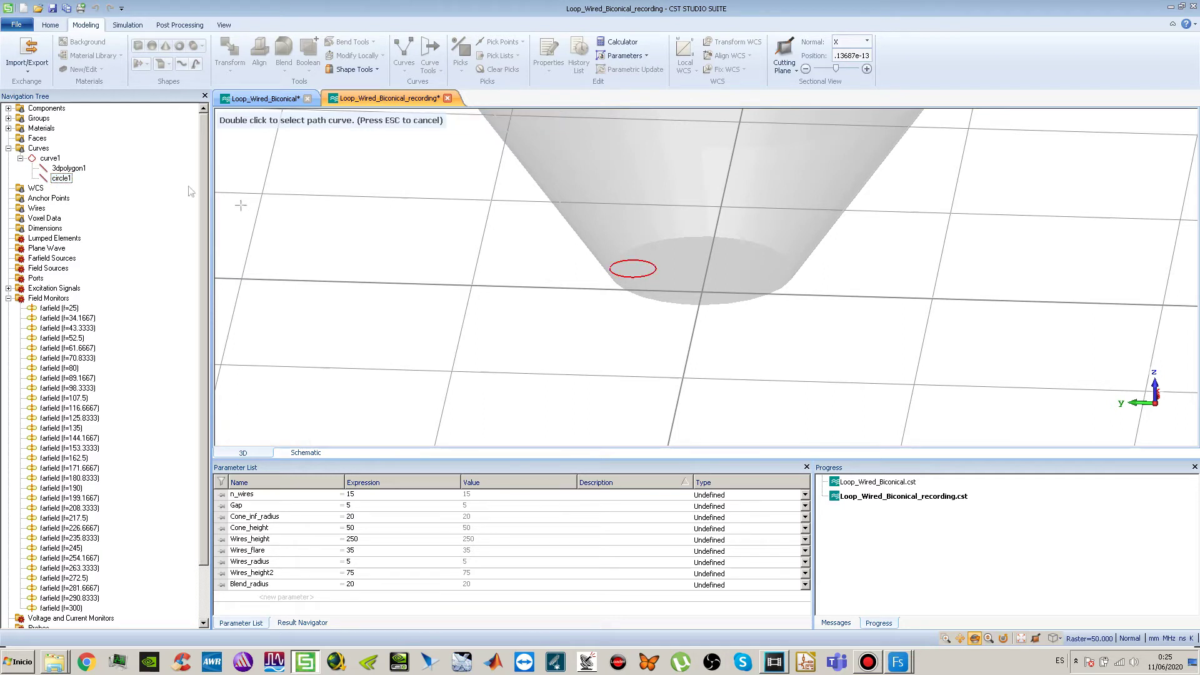
click(78, 169)
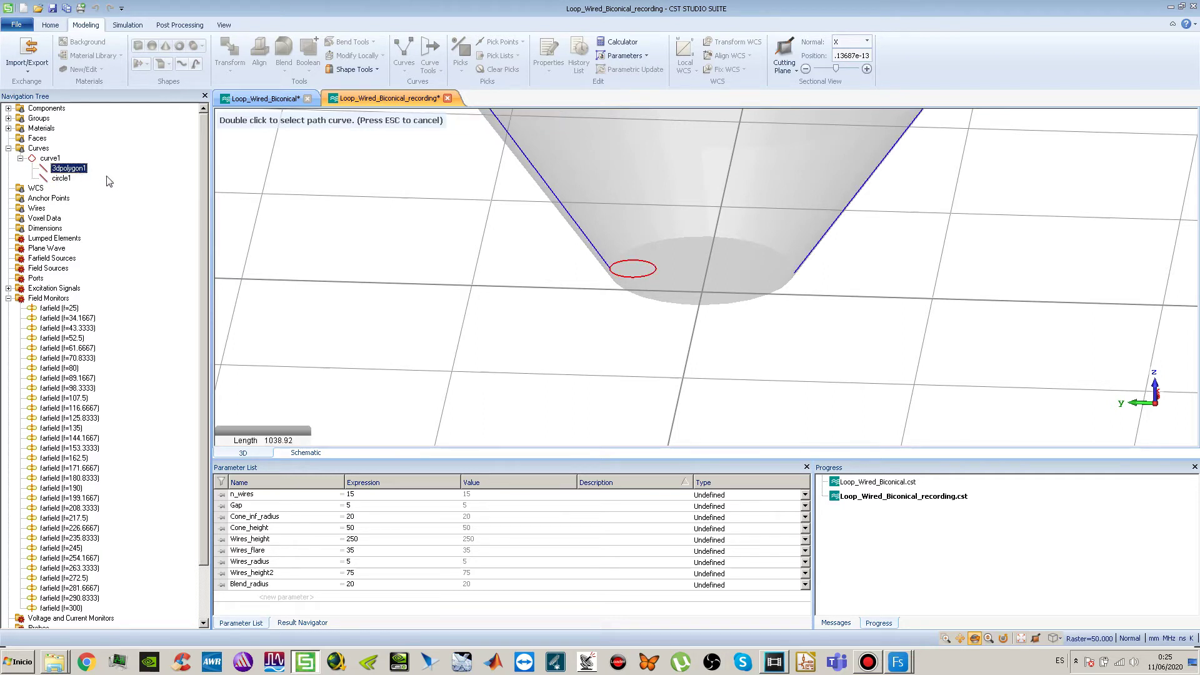
drag(635, 265, 644, 260)
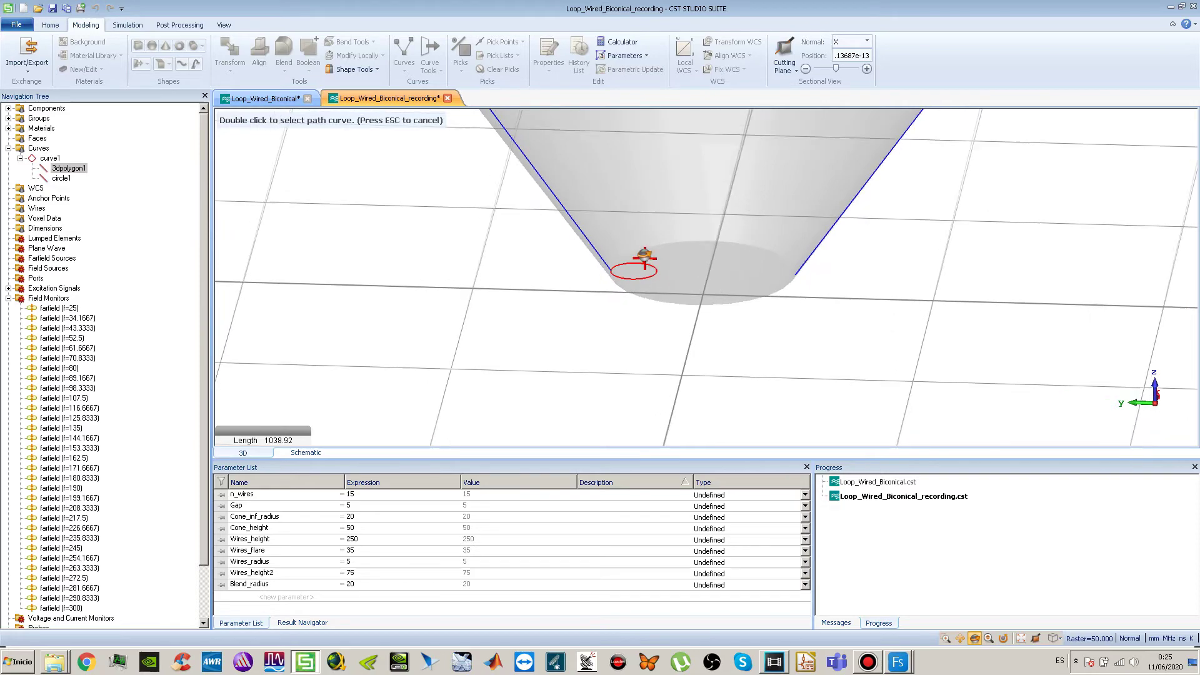
key(Return)
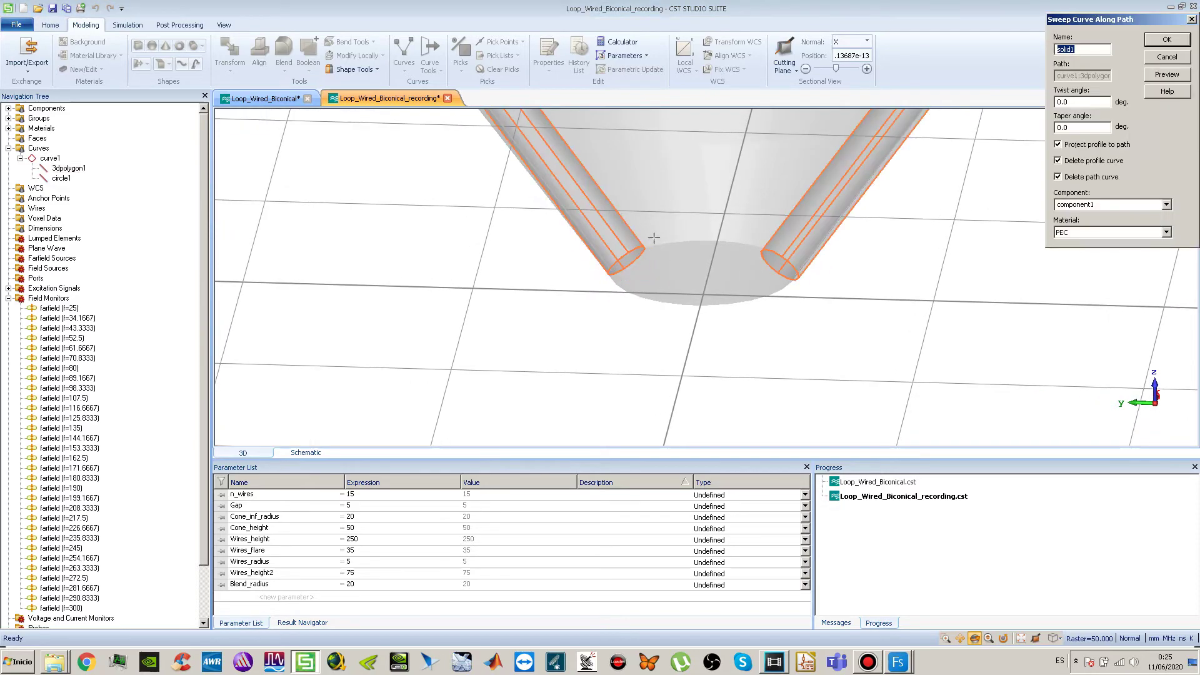
- Examine the corners of the swept wire in the preview and cancel the sweep
scroll(651, 201, down, 5)
scroll(655, 181, down, 5)
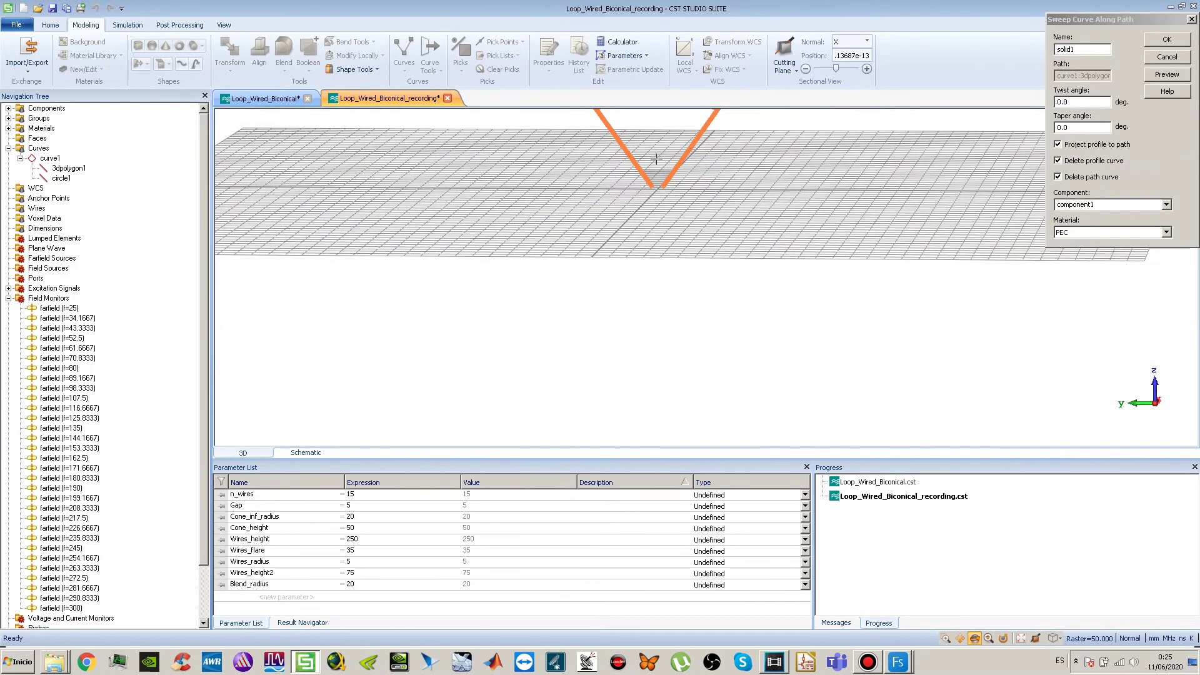
scroll(656, 159, up, 6)
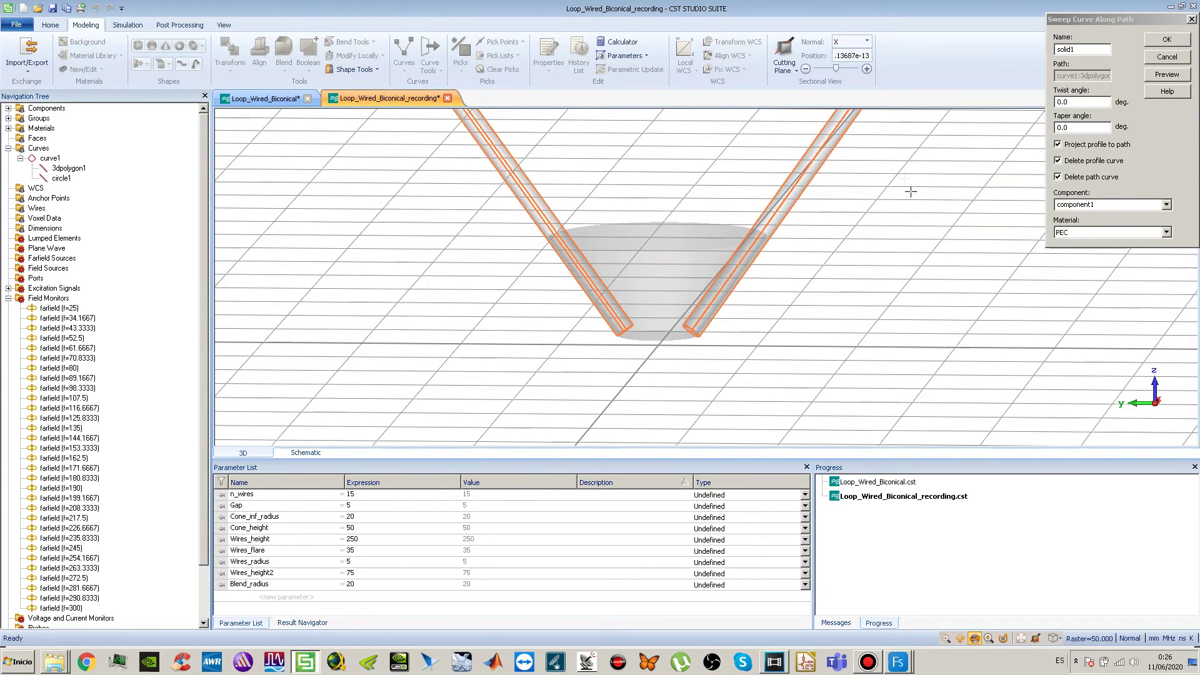
right_click(802, 191)
click(838, 214)
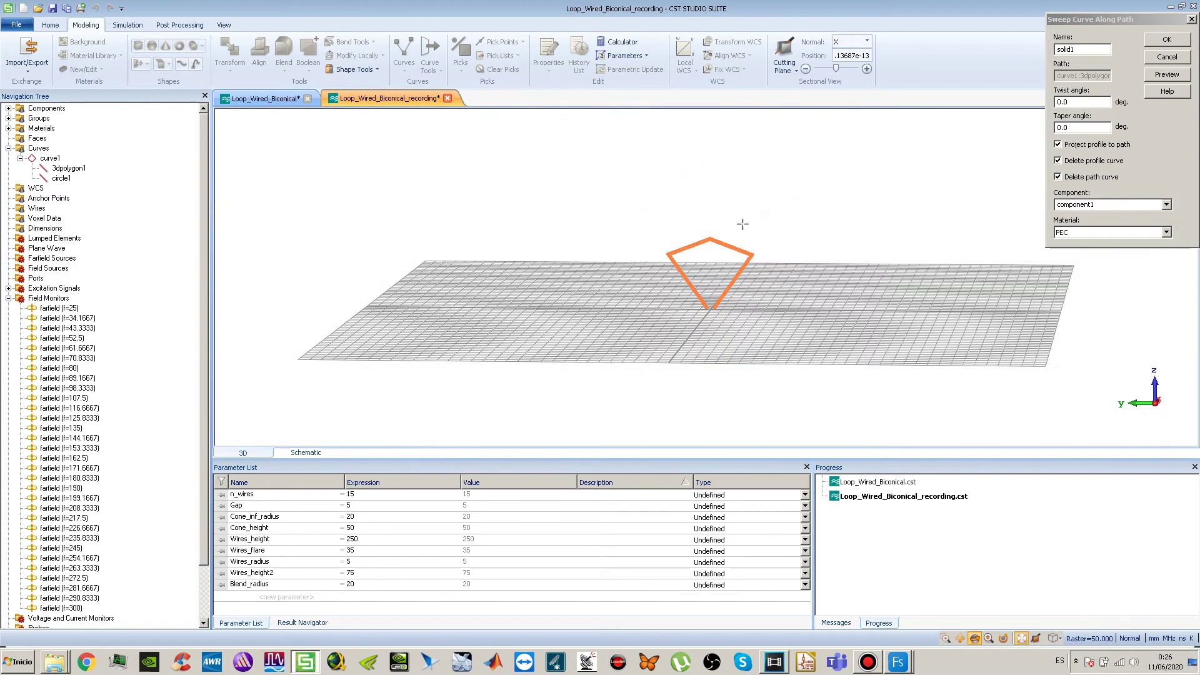
scroll(637, 237, up, 8)
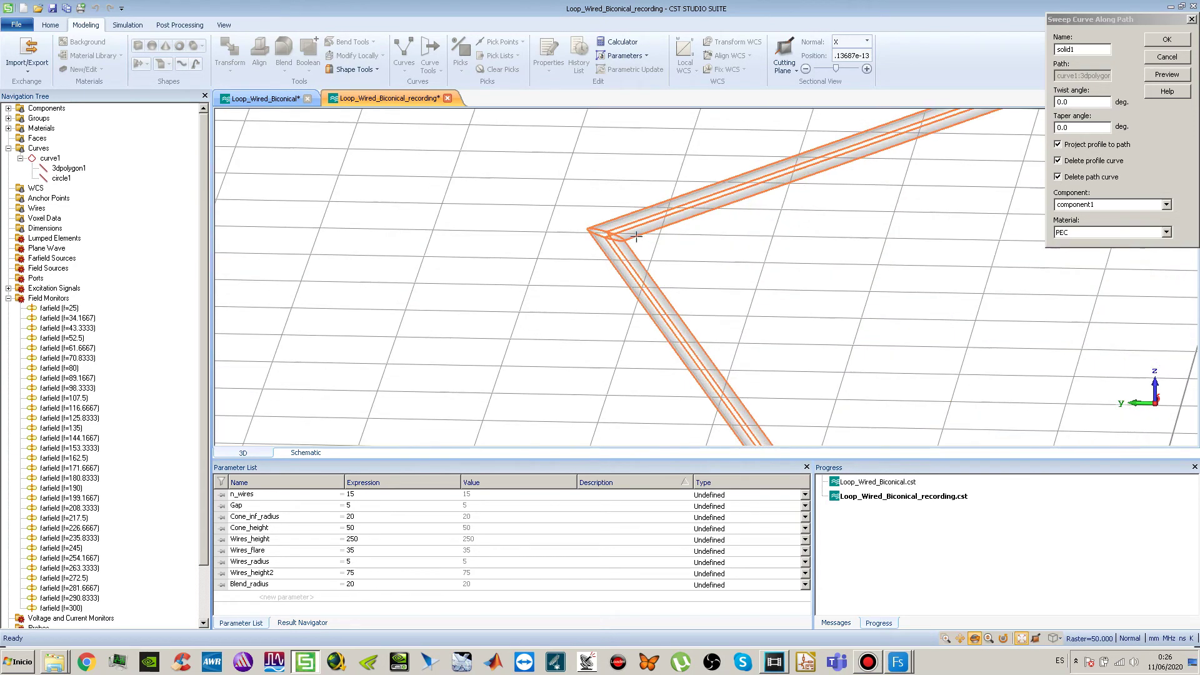
scroll(601, 234, up, 2)
drag(639, 248, 657, 289)
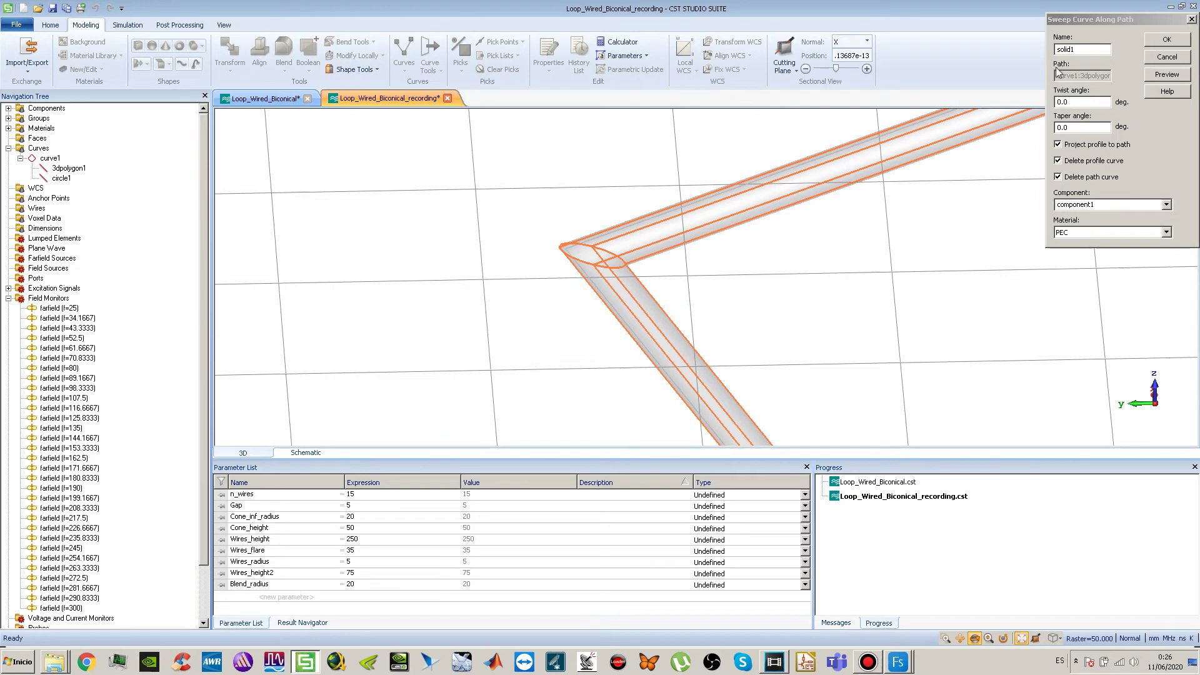
click(1157, 58)
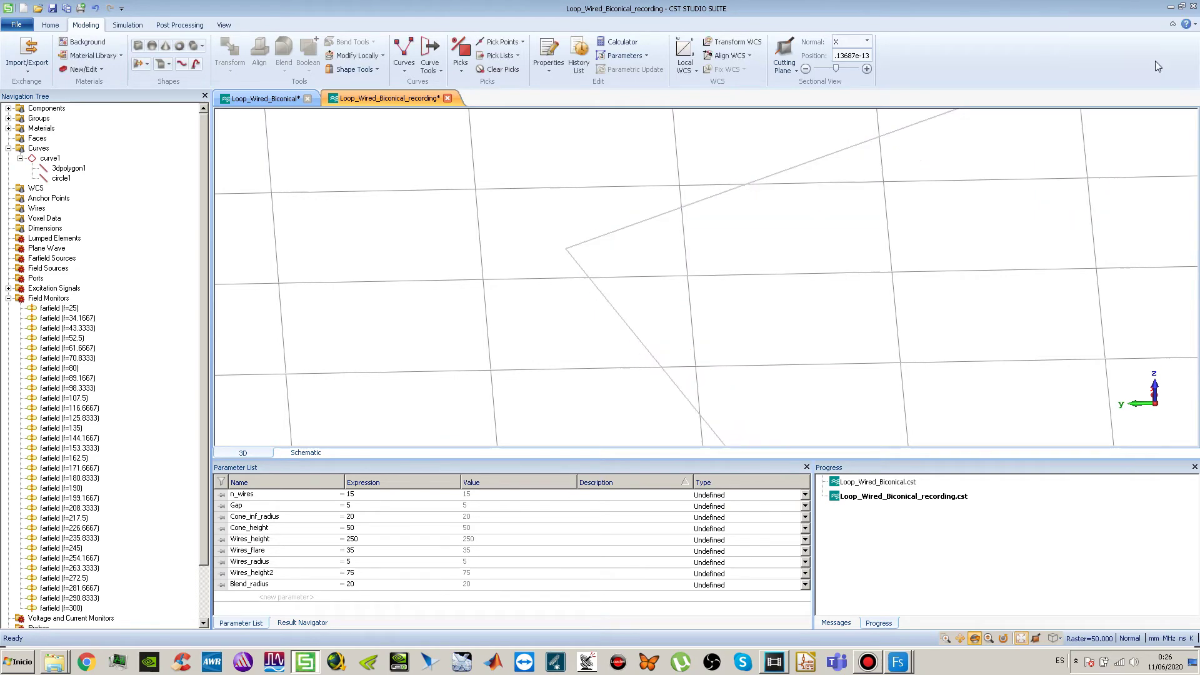
scroll(455, 254, down, 5)
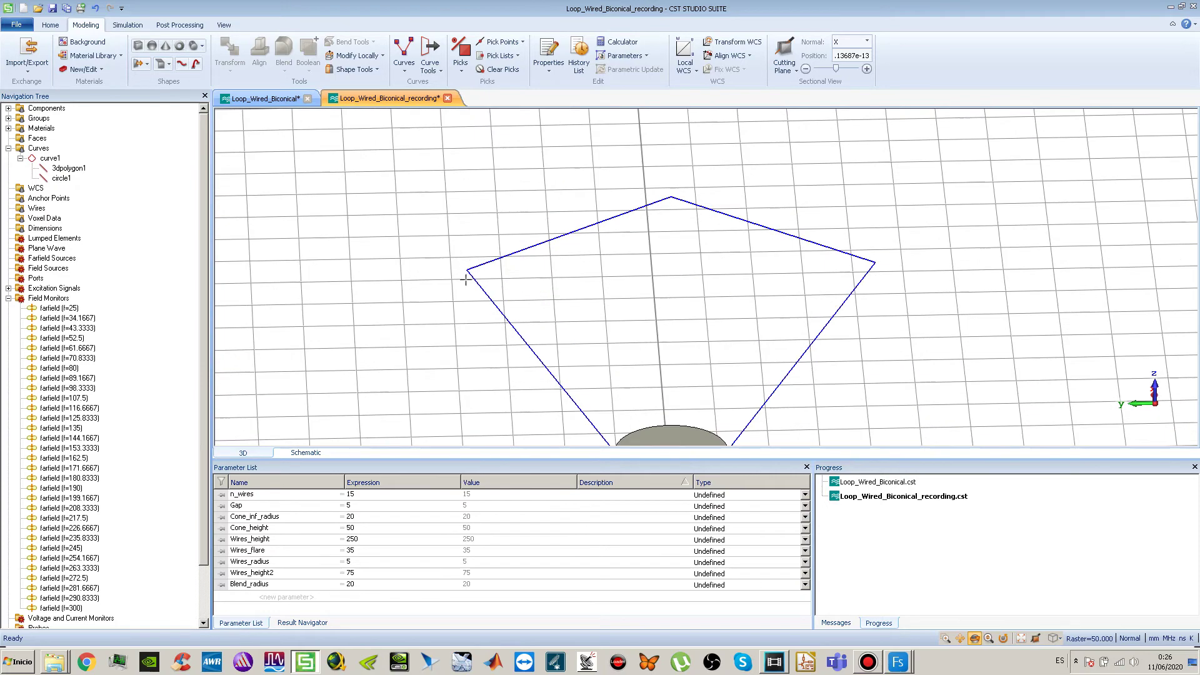
scroll(469, 269, up, 5)
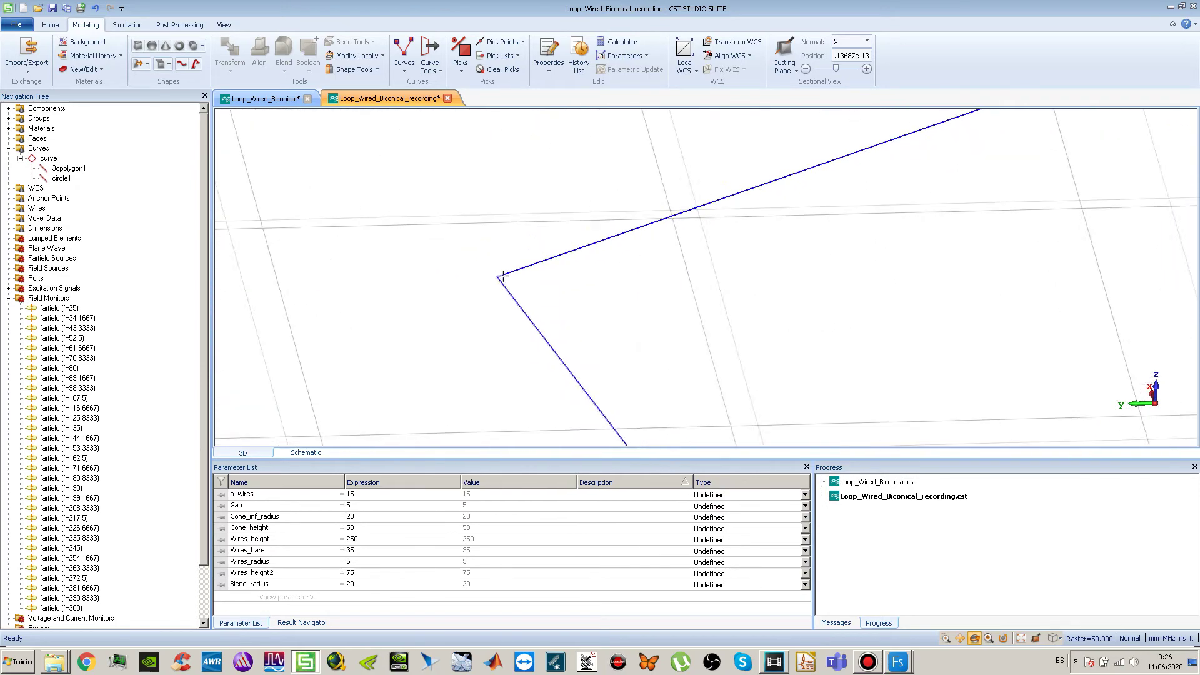
scroll(517, 283, down, 5)
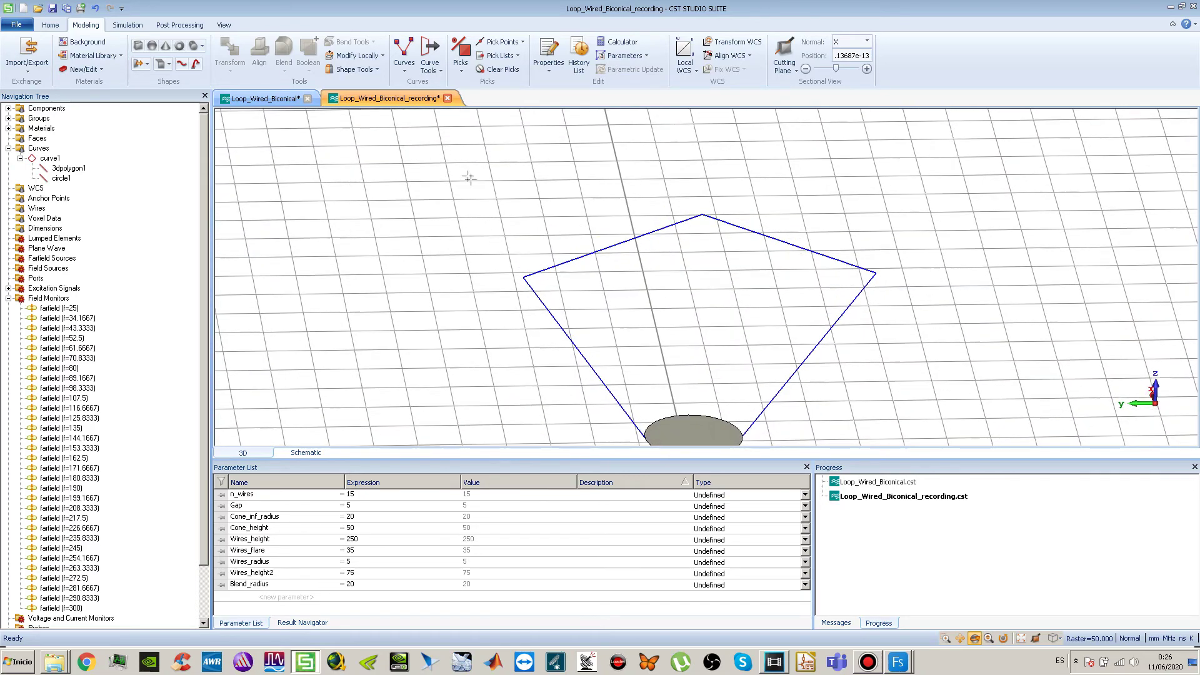
click(409, 74)
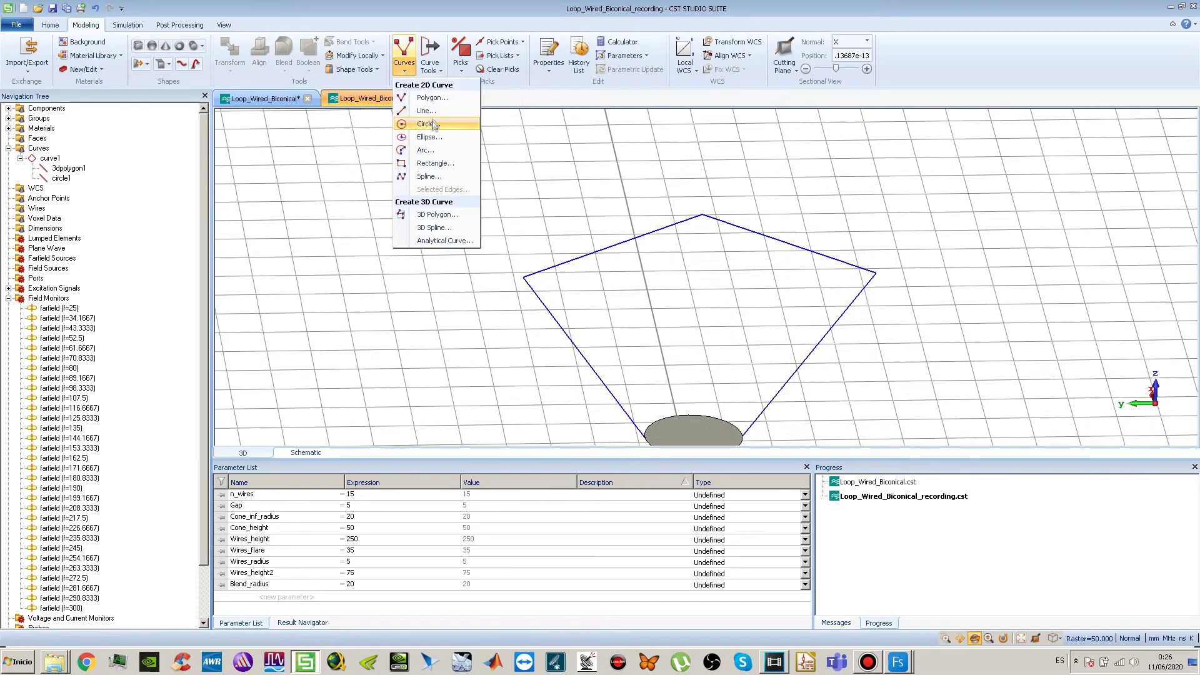
click(437, 75)
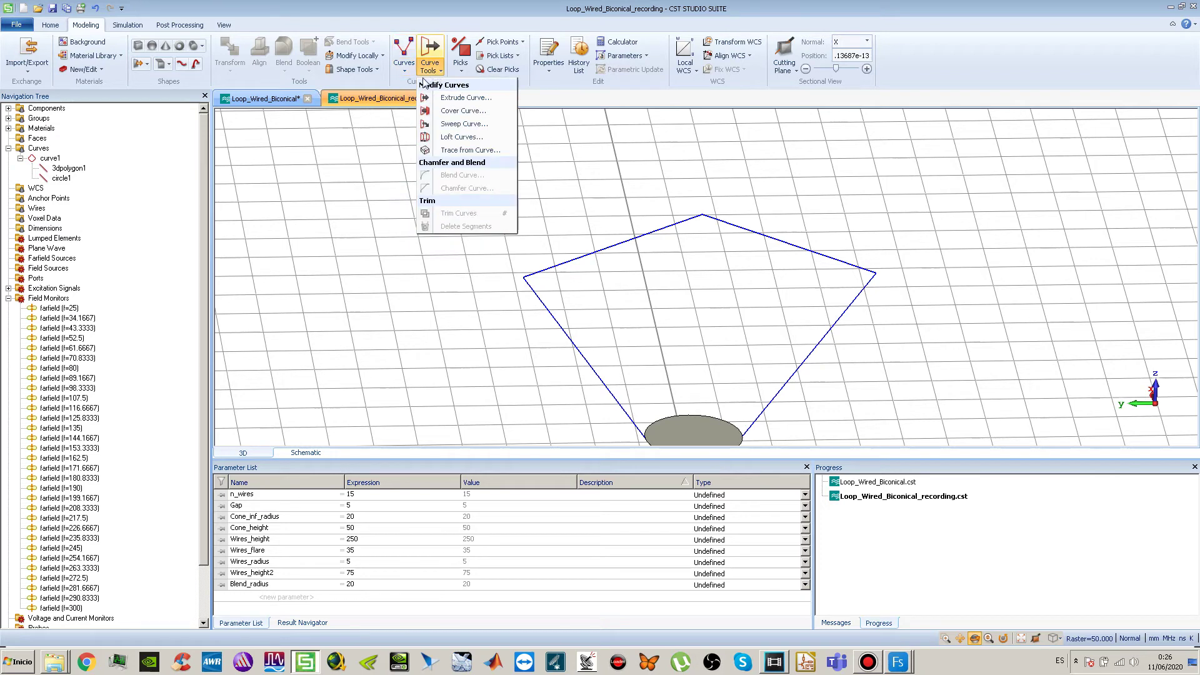
click(412, 74)
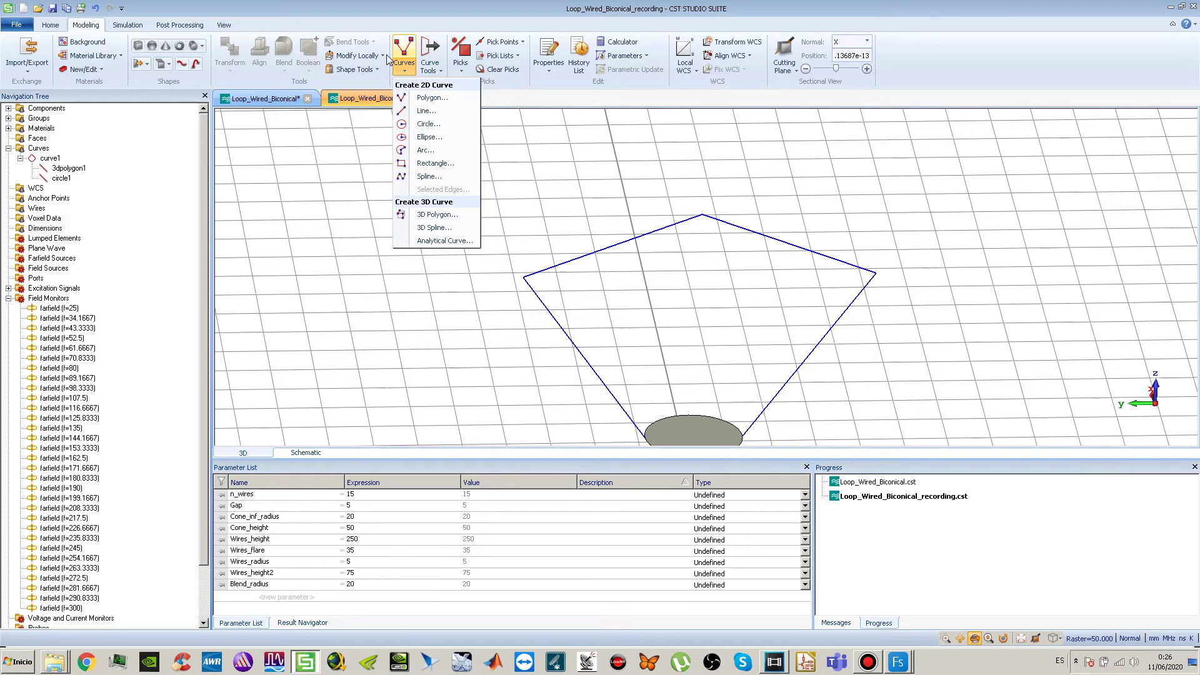
click(386, 57)
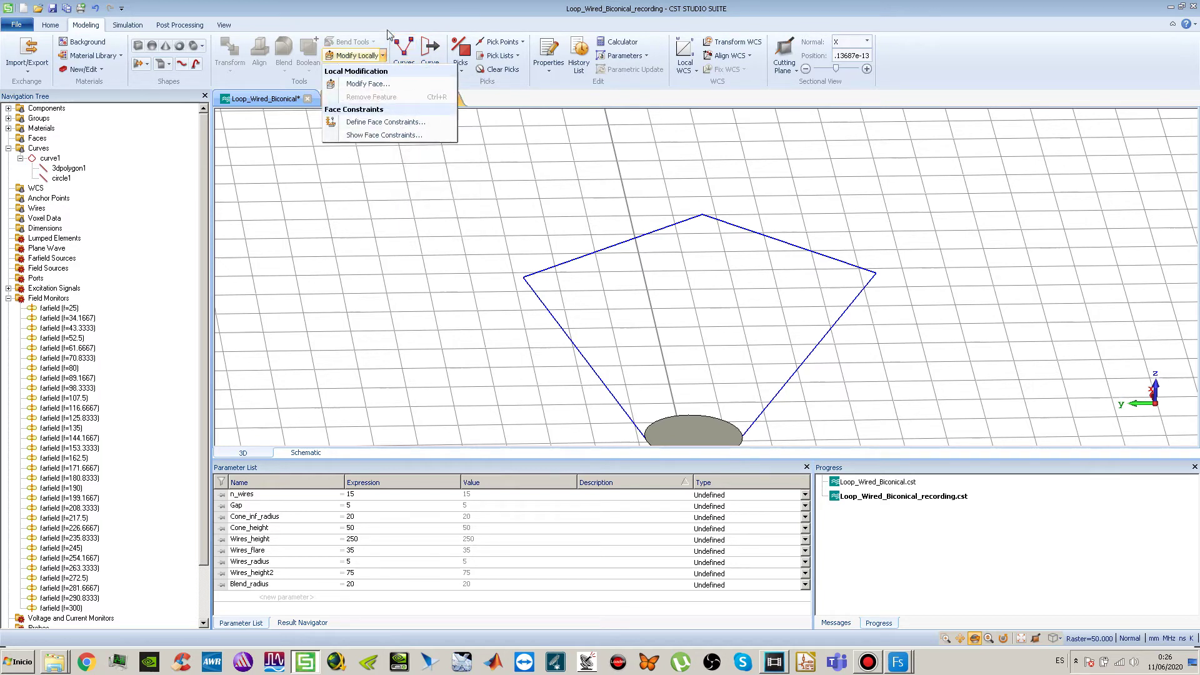
click(70, 168)
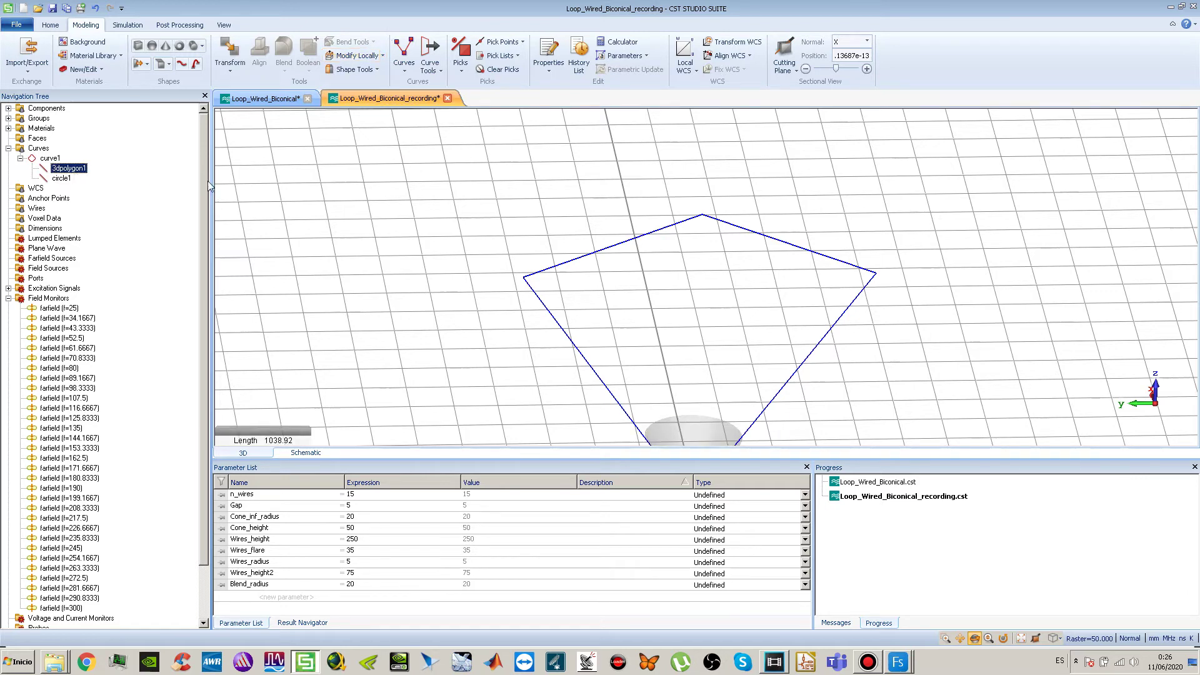
click(384, 56)
click(384, 55)
click(377, 71)
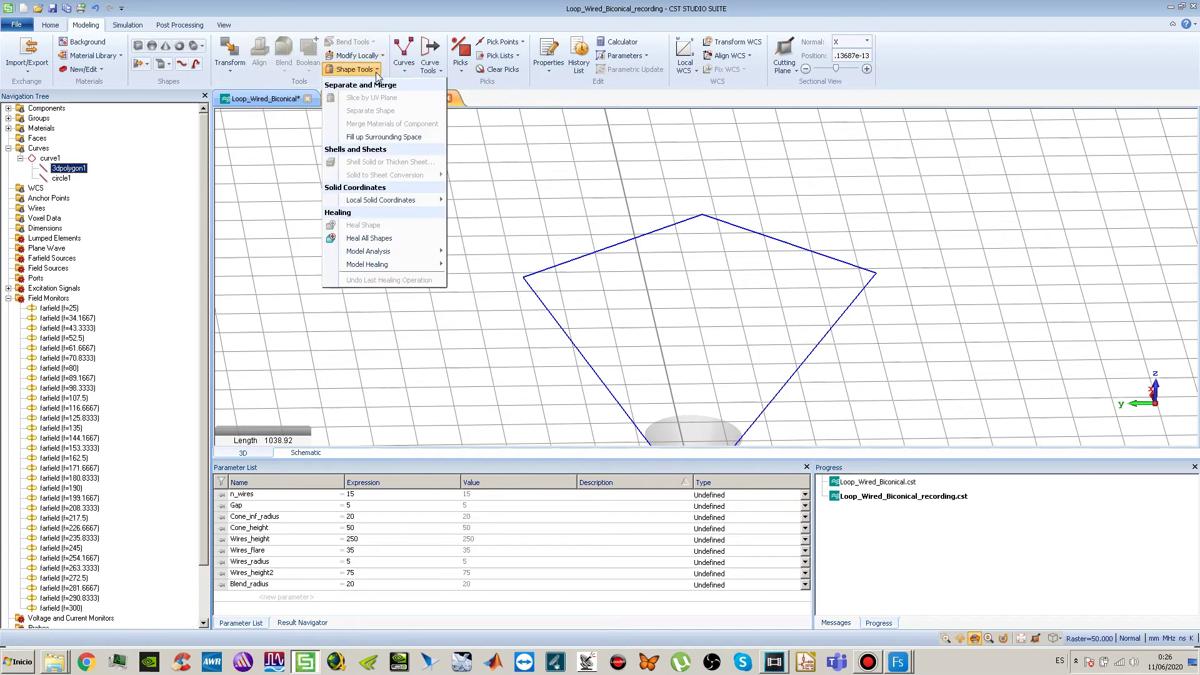
click(384, 55)
click(411, 72)
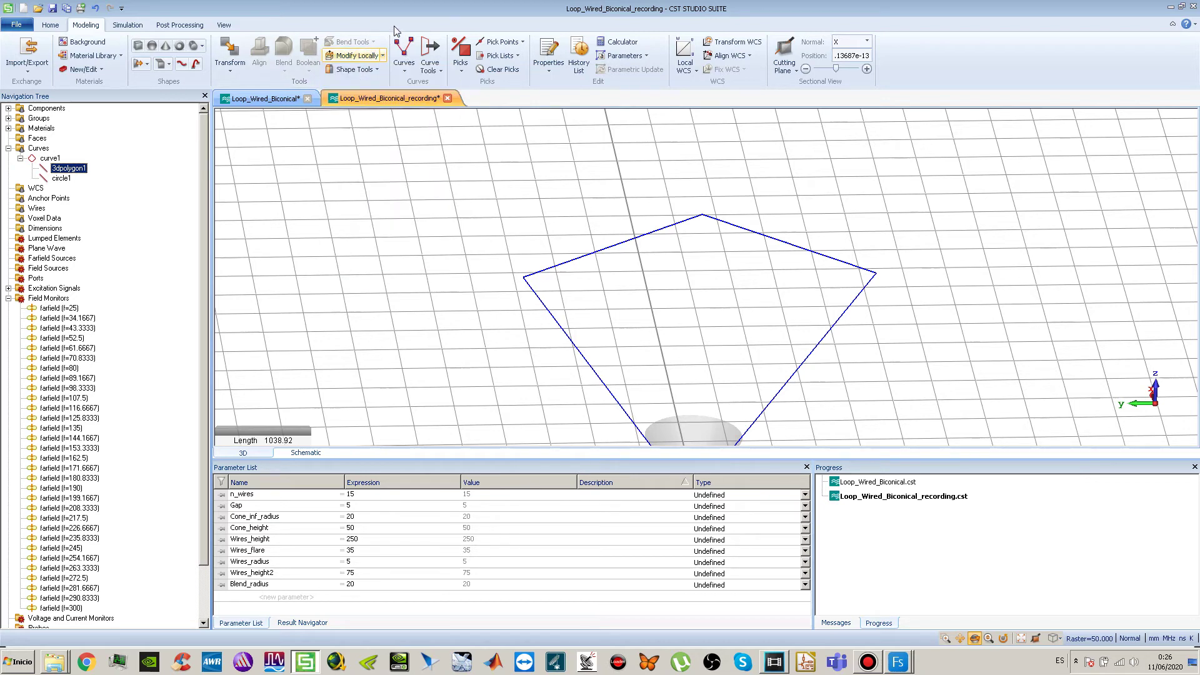
click(433, 70)
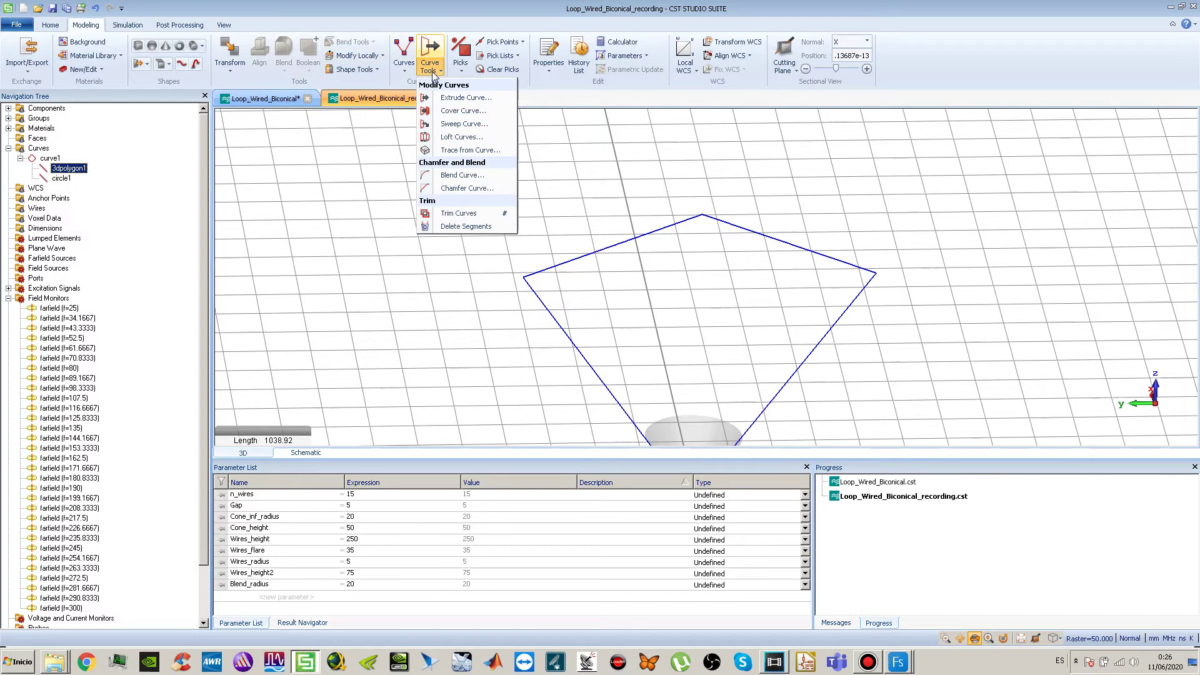
click(476, 179)
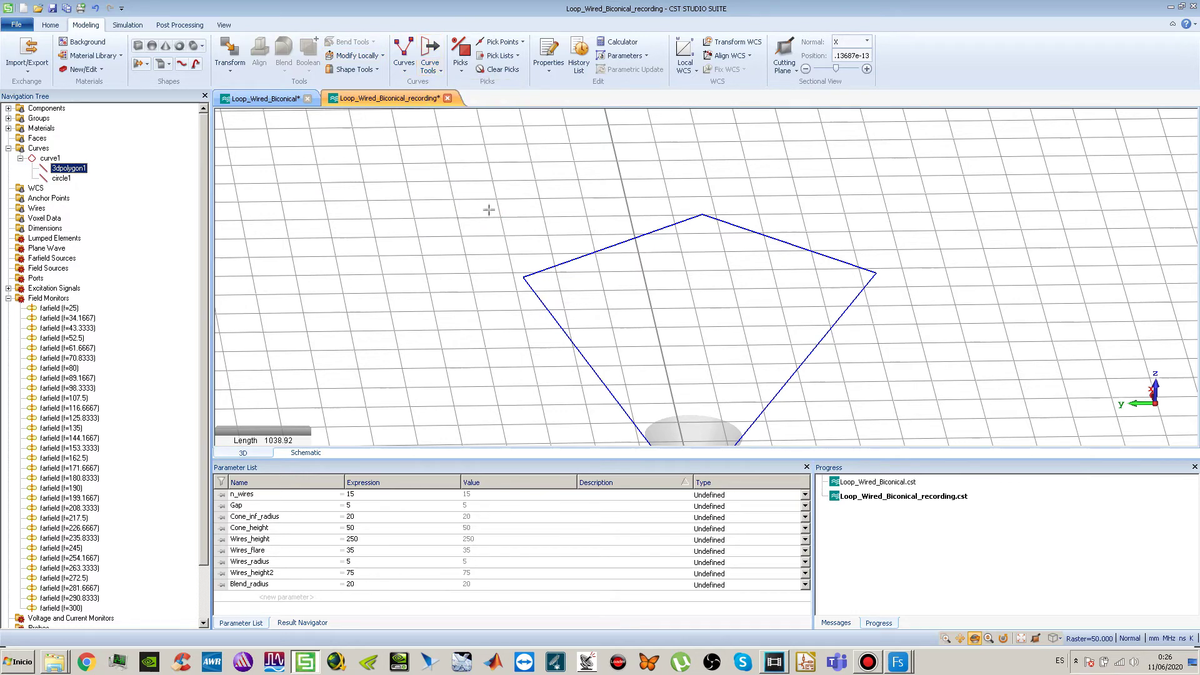
- Blend the left outer corner of 3dpolygon1 using the Blend_radius parameter as the radius
scroll(519, 222, down, 1)
scroll(551, 303, up, 4)
scroll(552, 303, down, 2)
scroll(549, 255, up, 4)
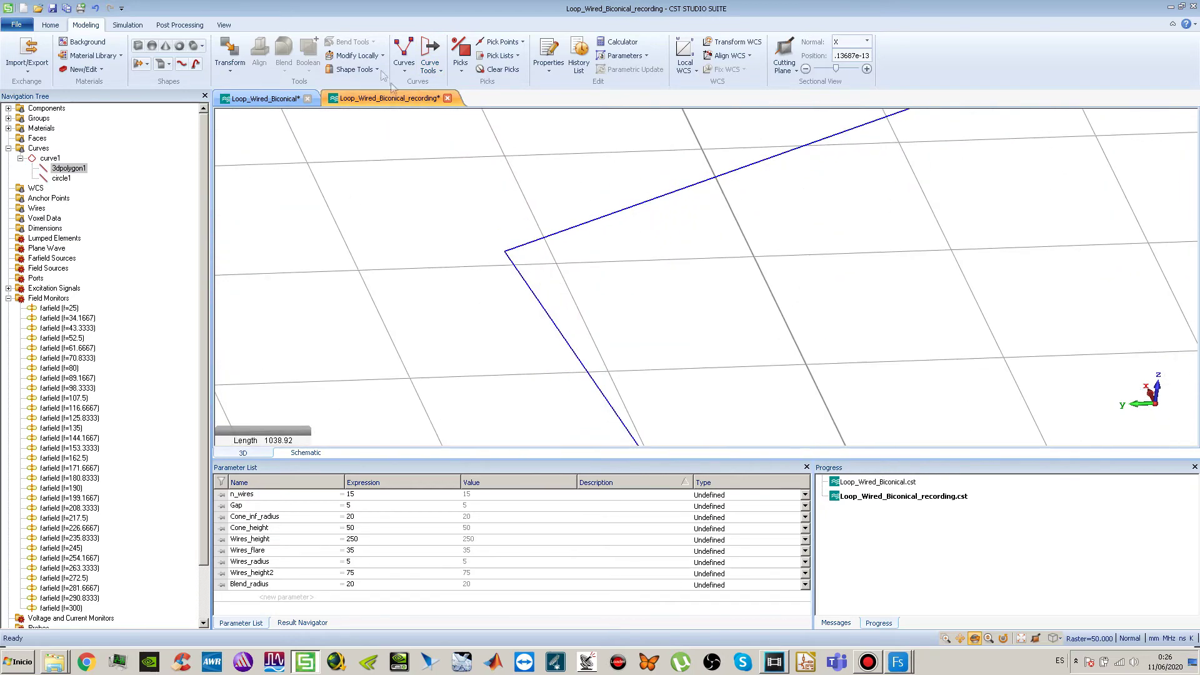
click(430, 67)
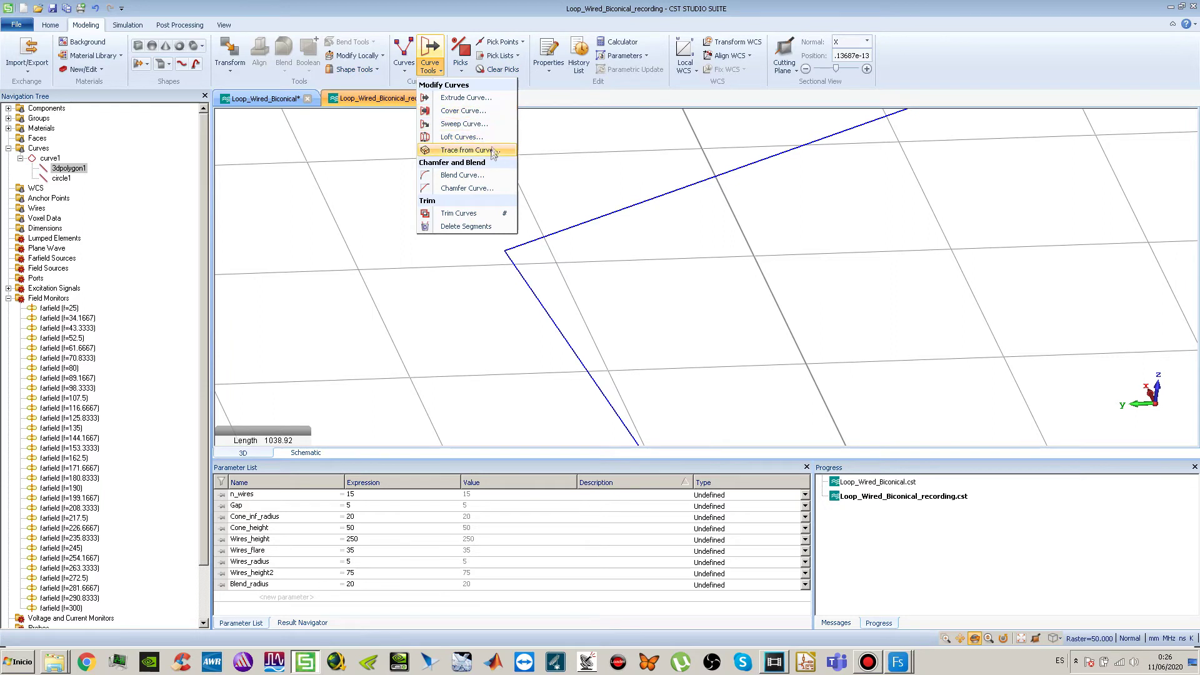
click(492, 177)
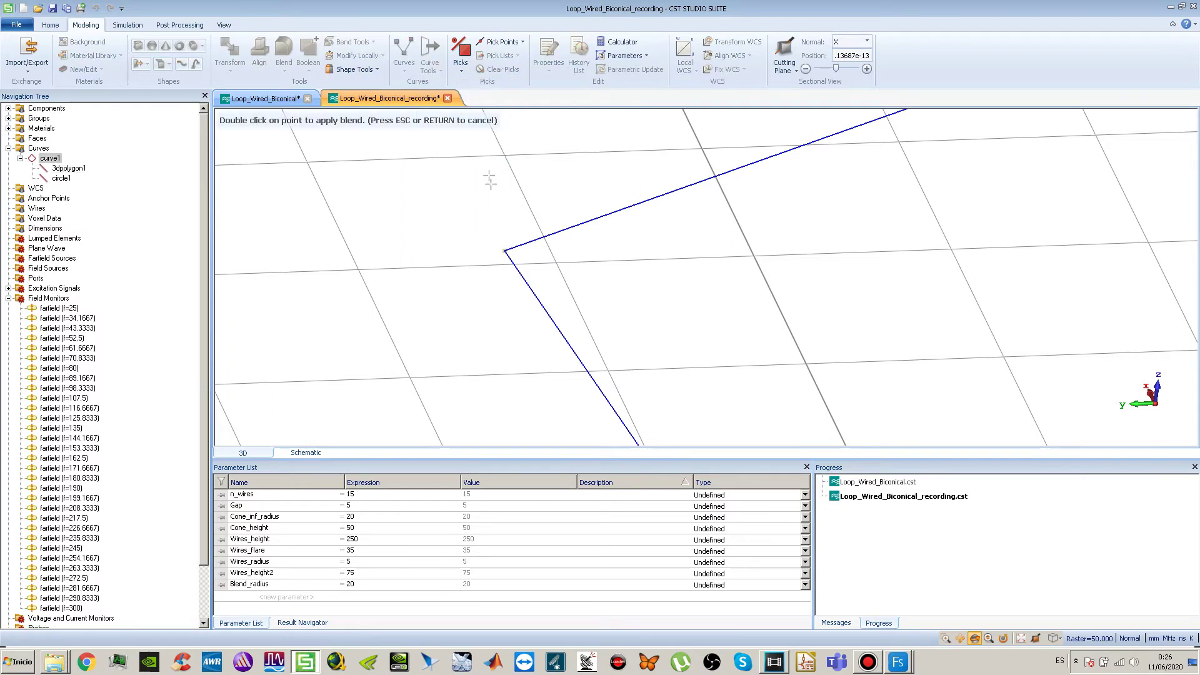
double_click(504, 251)
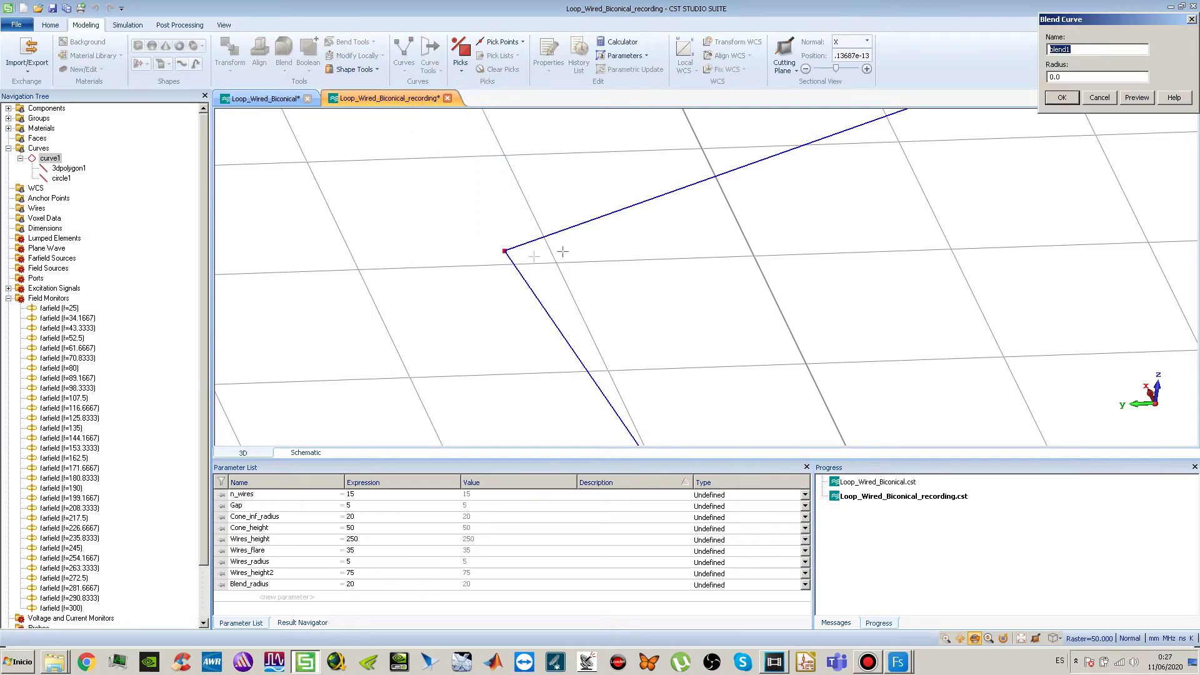
double_click(1067, 77)
double_click(266, 585)
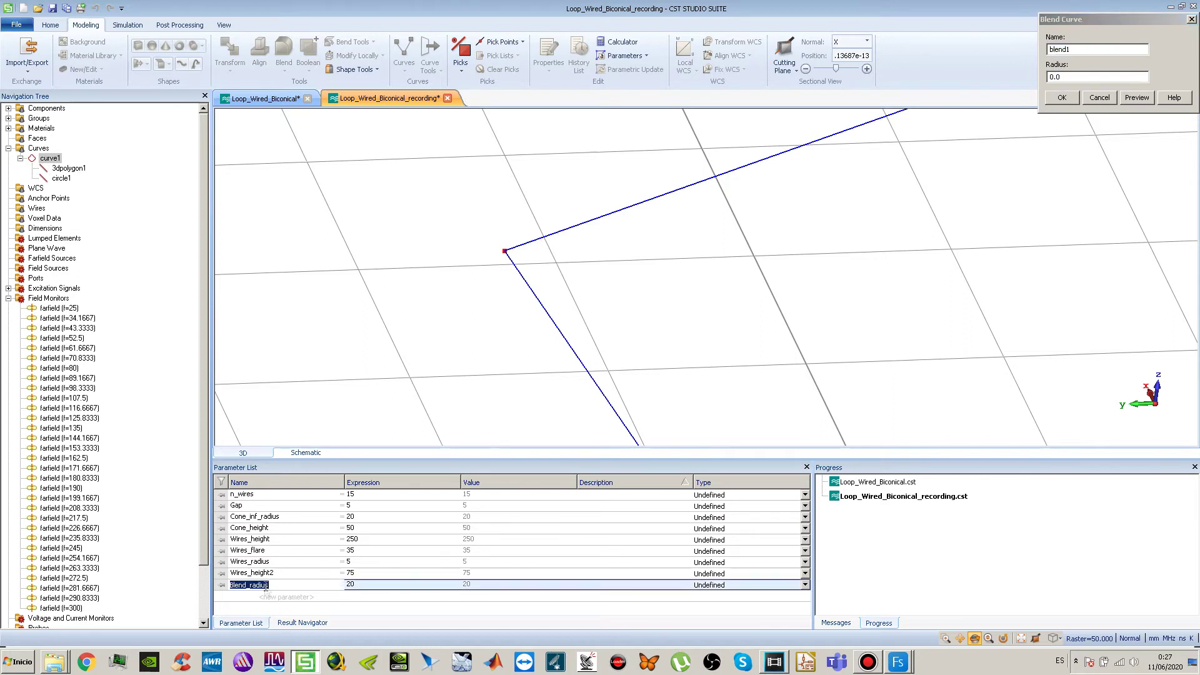
key(ctrl+c)
key(ctrl+v)
click(1143, 99)
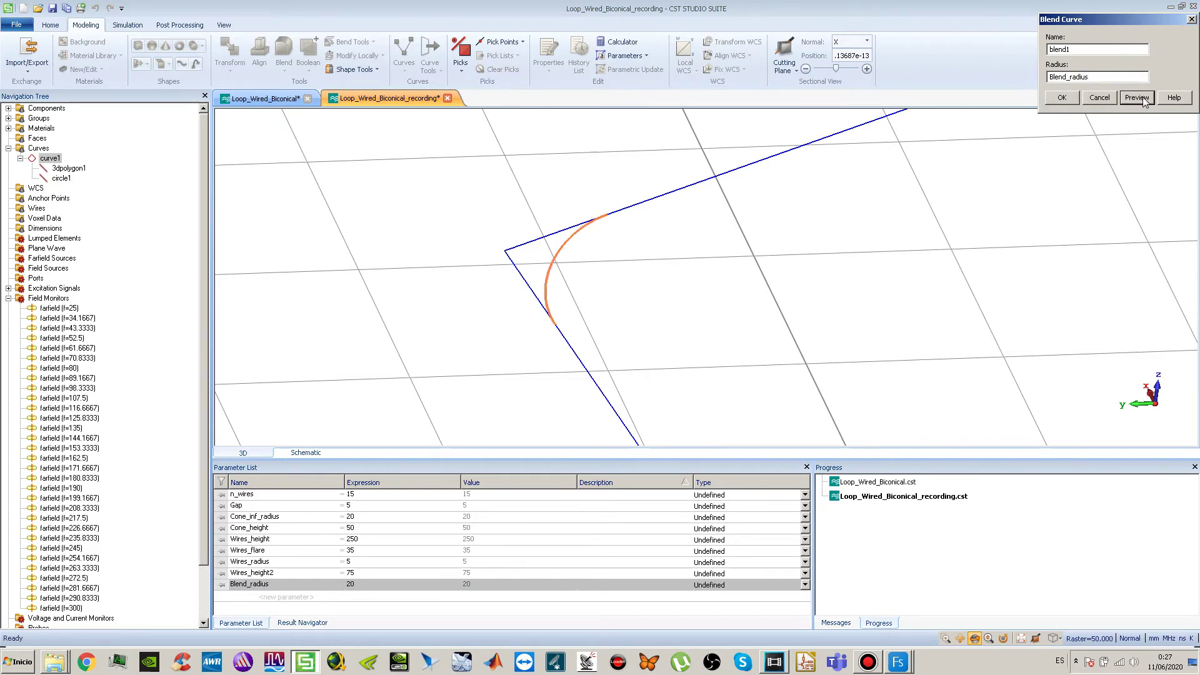
mouse_move(653, 327)
mouse_down()
mouse_move(633, 311)
mouse_move(640, 320)
mouse_up()
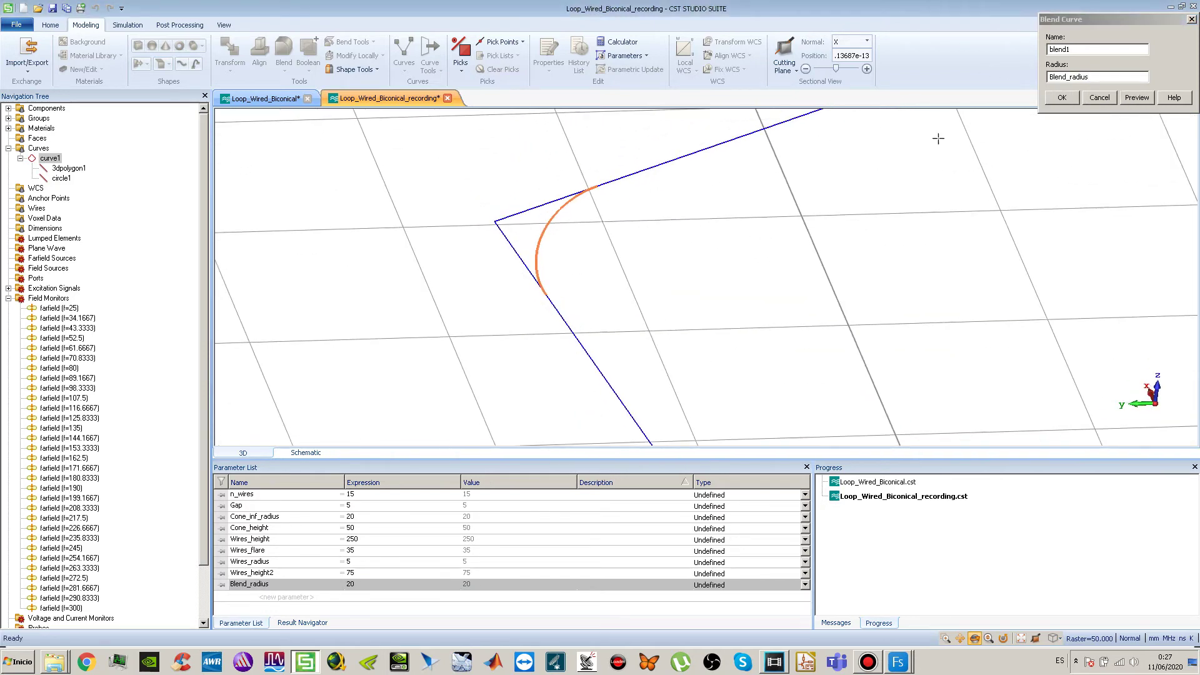
click(1059, 98)
- Blend the right outer corner of the polygon path with the radius set to Blend_radius
scroll(969, 326, down, 3)
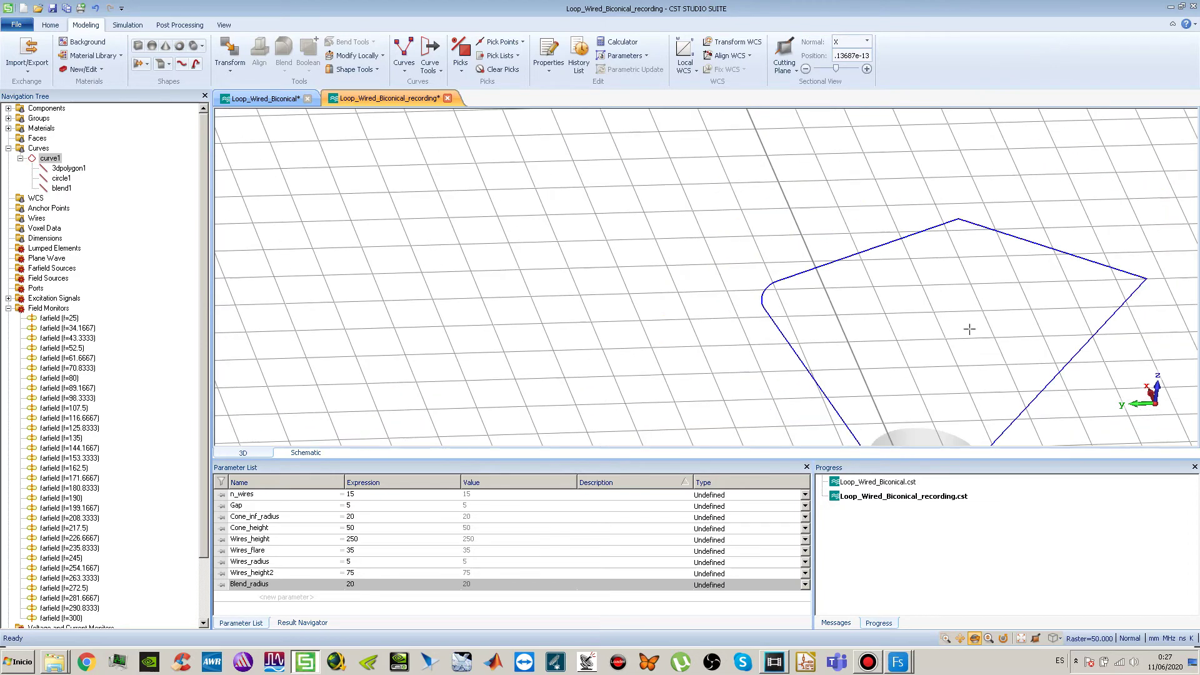
right_click(978, 319)
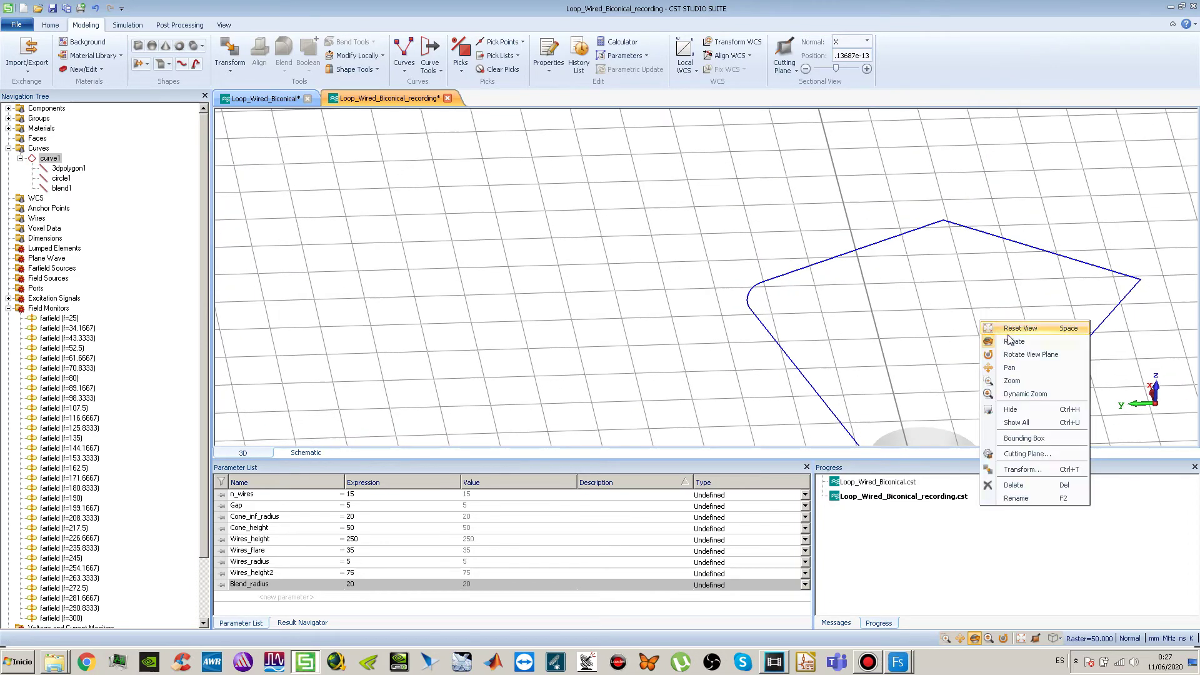
click(1016, 362)
drag(968, 329, 624, 286)
scroll(624, 287, up, 4)
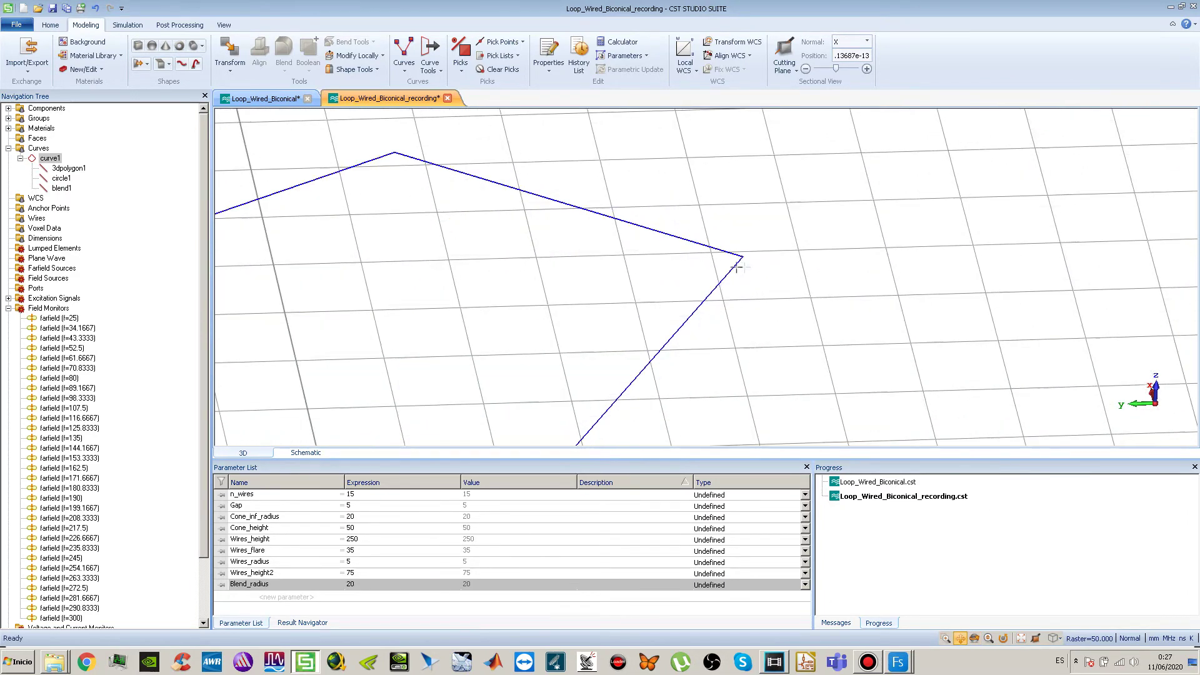
click(430, 68)
click(463, 177)
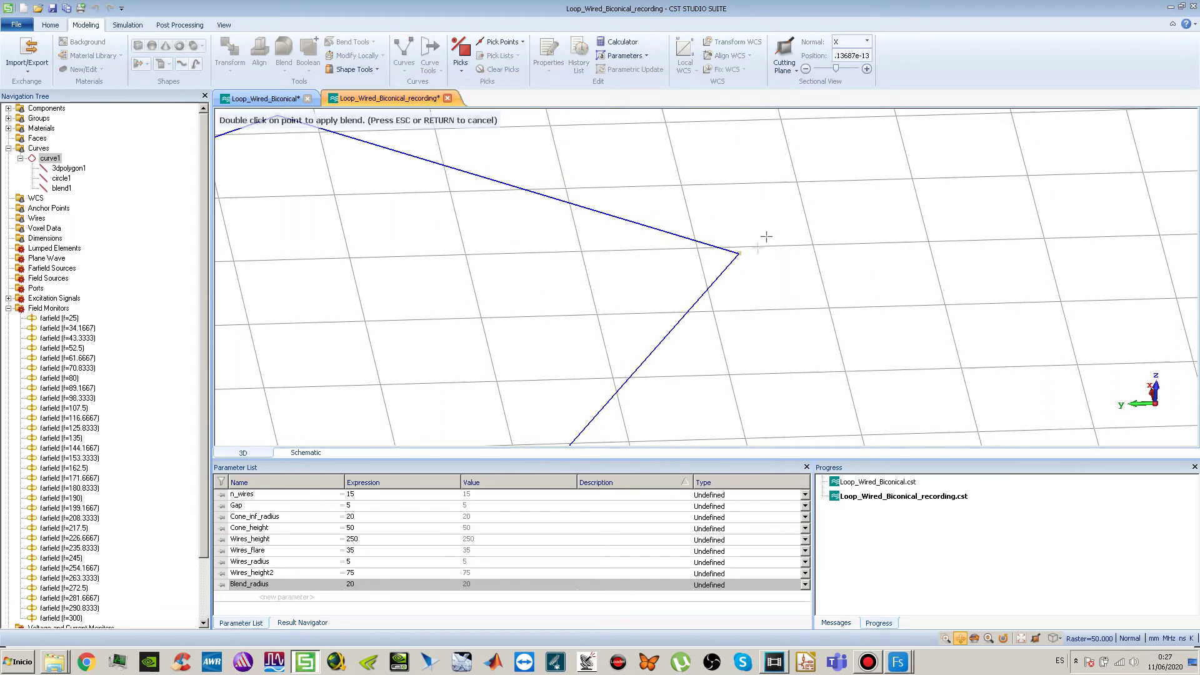
double_click(739, 253)
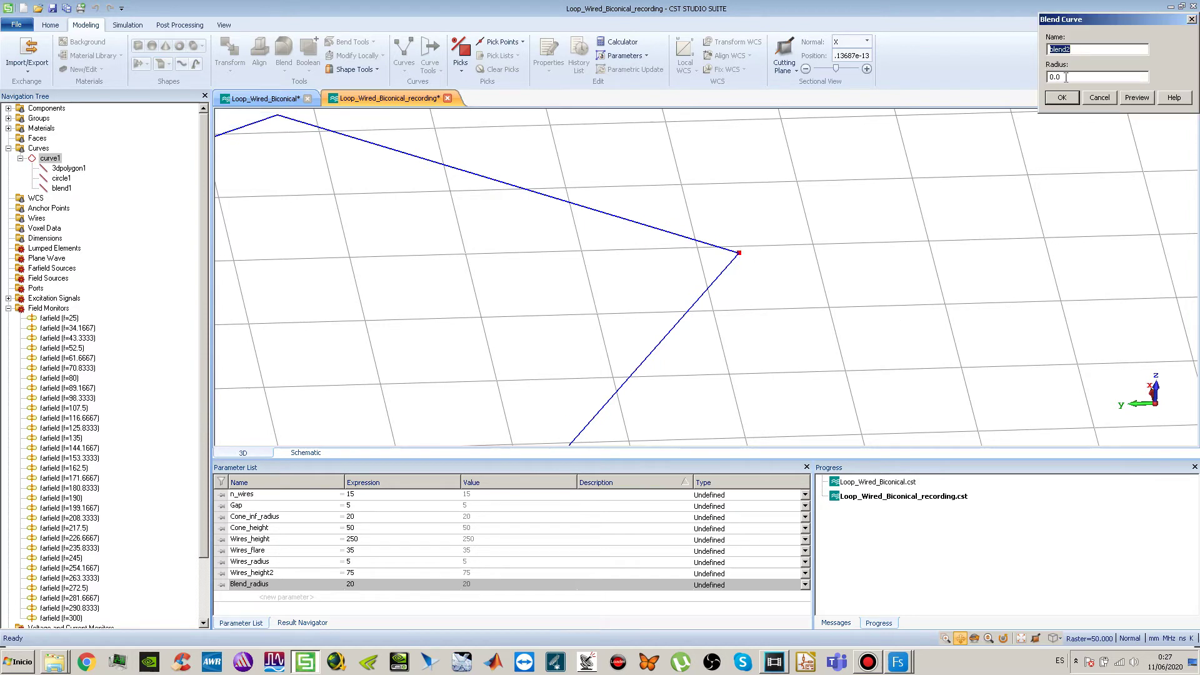
text(Blend_radius)
click(1136, 99)
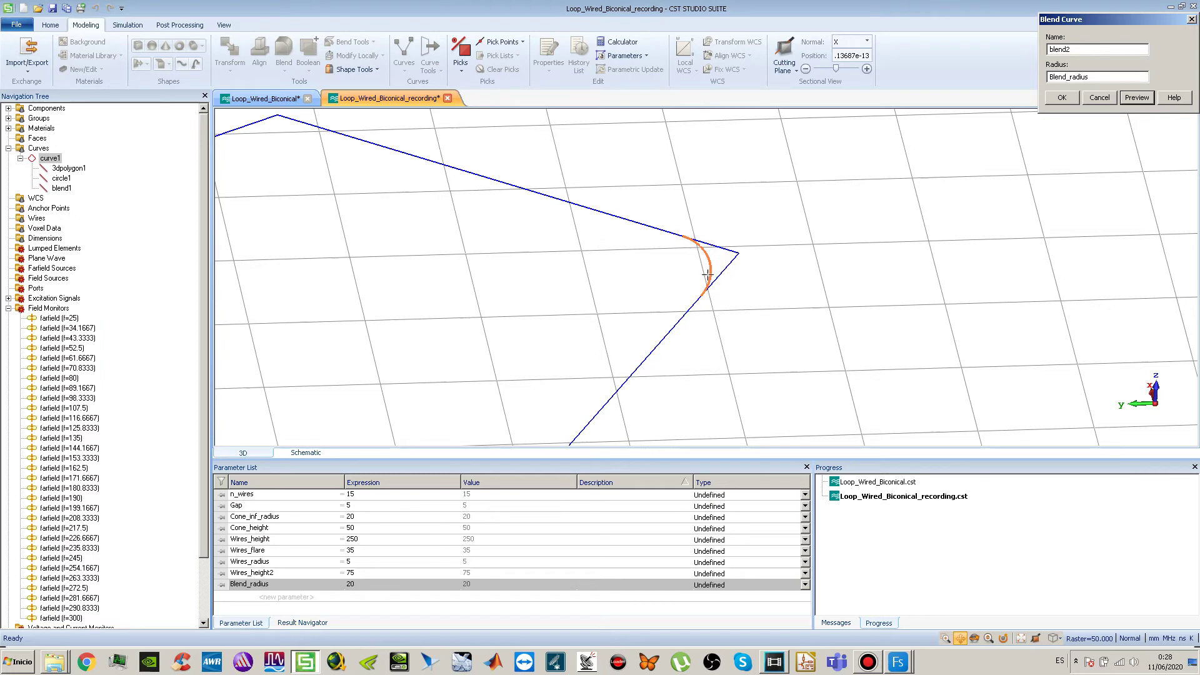
scroll(707, 275, down, 6)
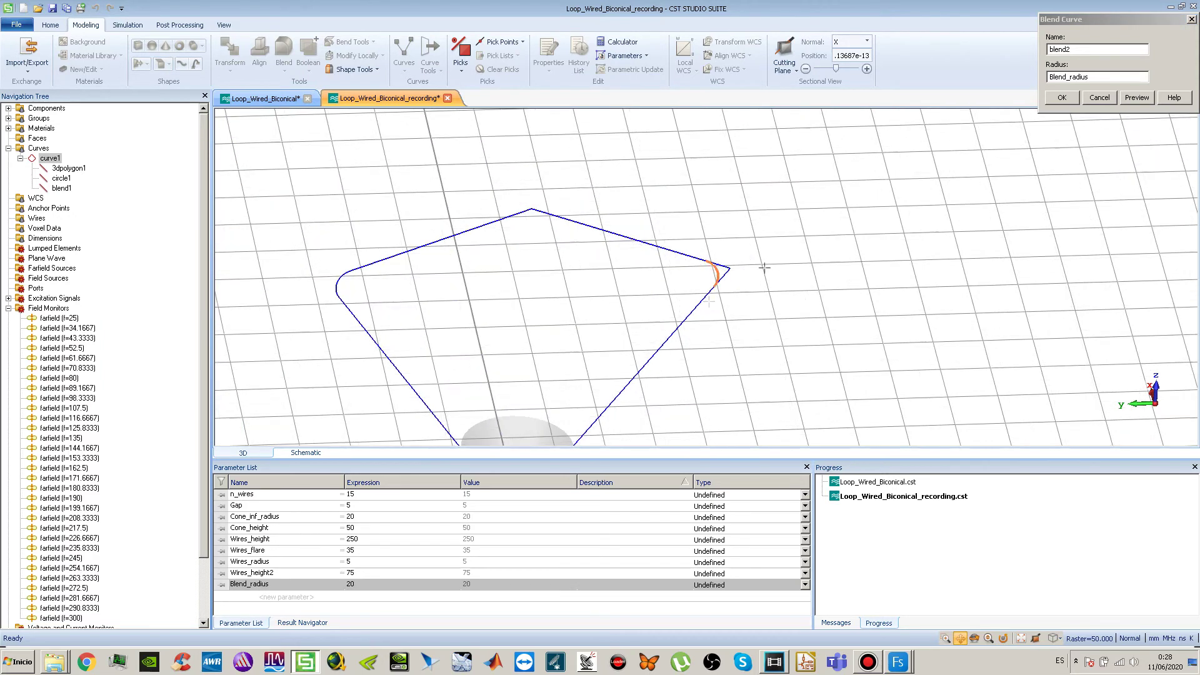
click(1051, 101)
- Start a curve sweep at the cone base with circle1 as the profile
drag(645, 339, 715, 196)
scroll(589, 347, up, 5)
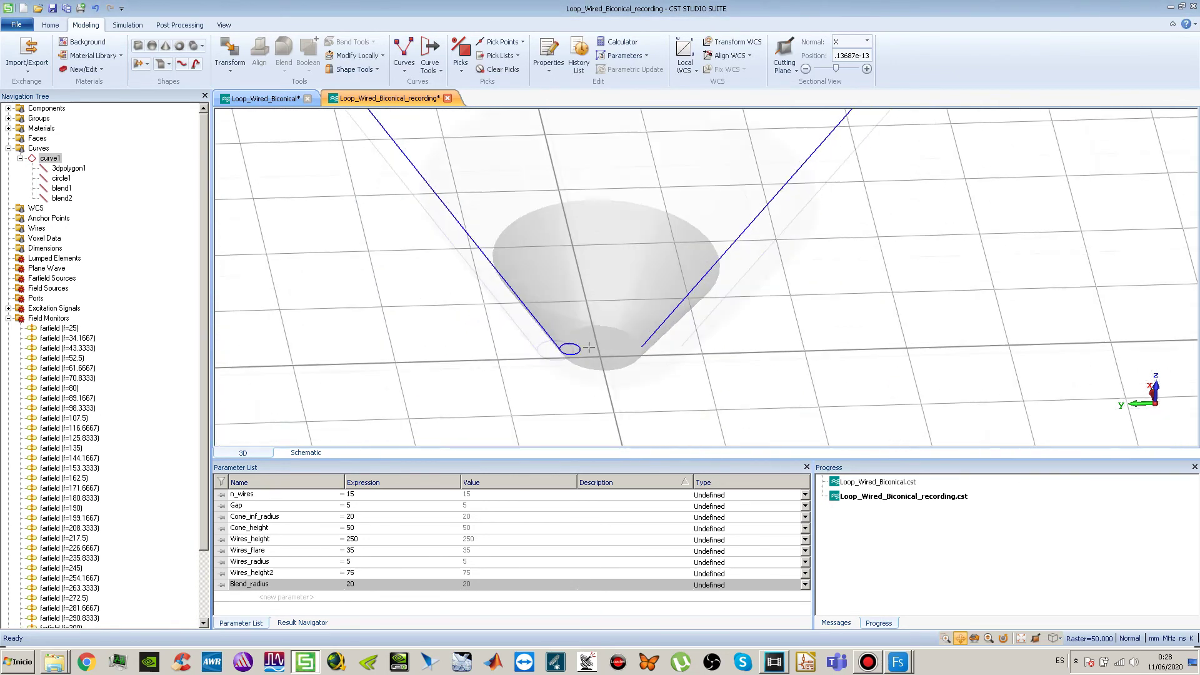
scroll(588, 348, down, 4)
scroll(589, 348, up, 3)
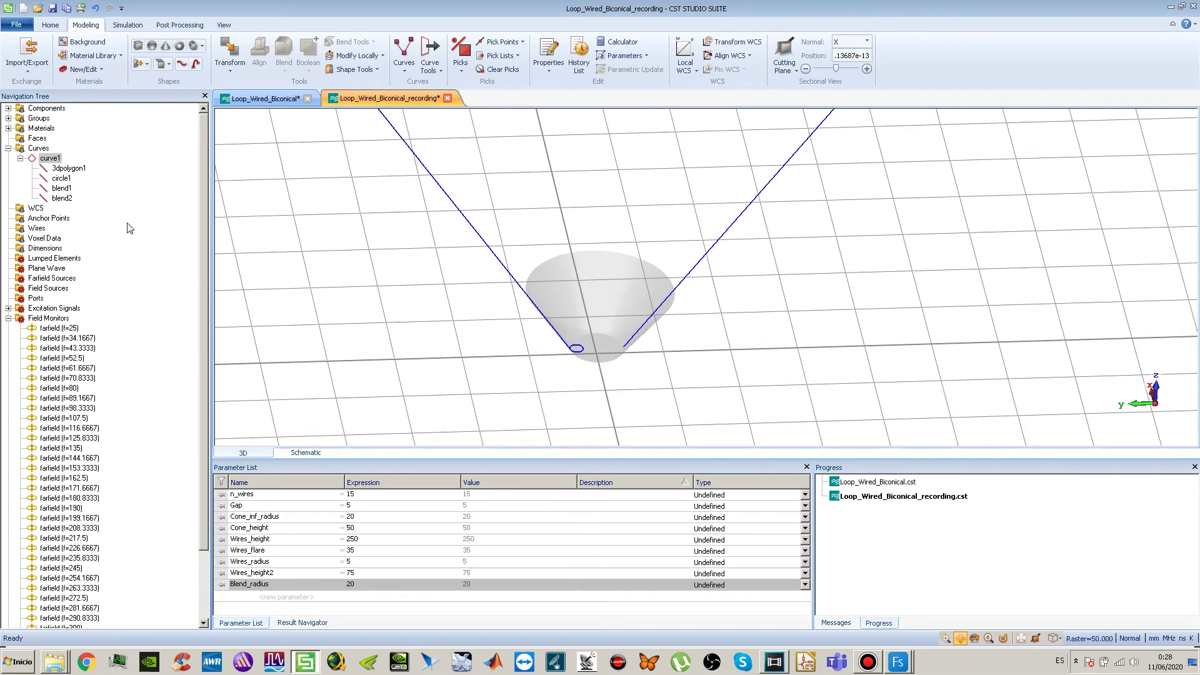
click(62, 178)
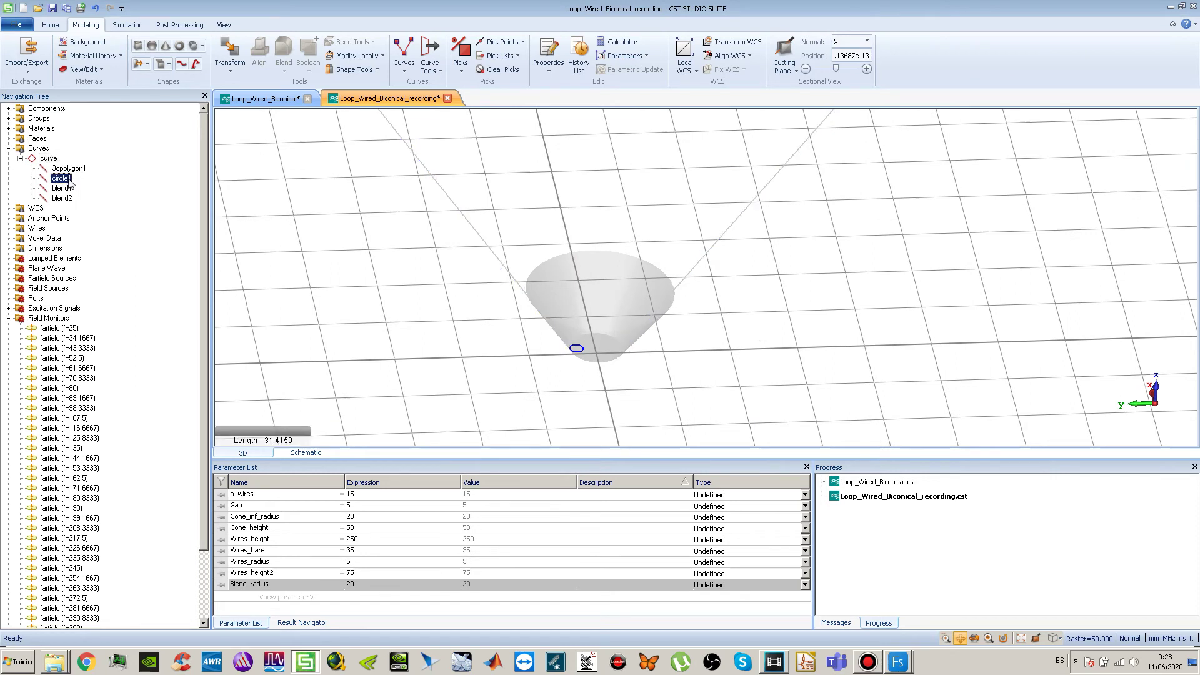
click(430, 62)
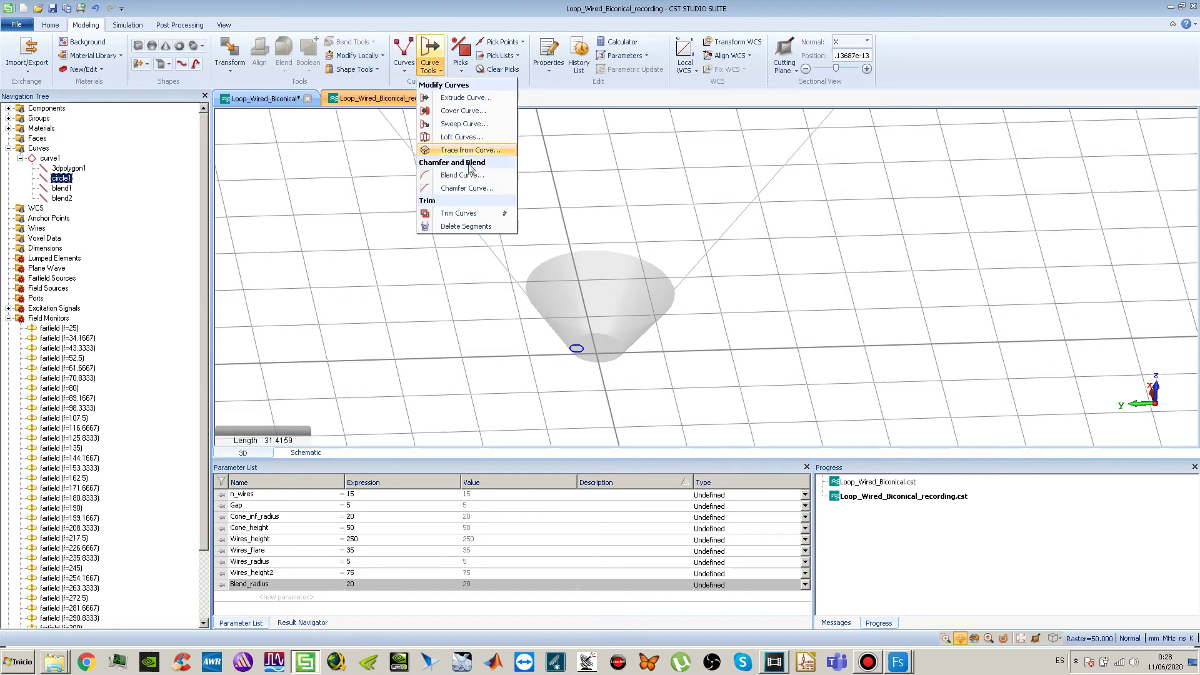
click(469, 127)
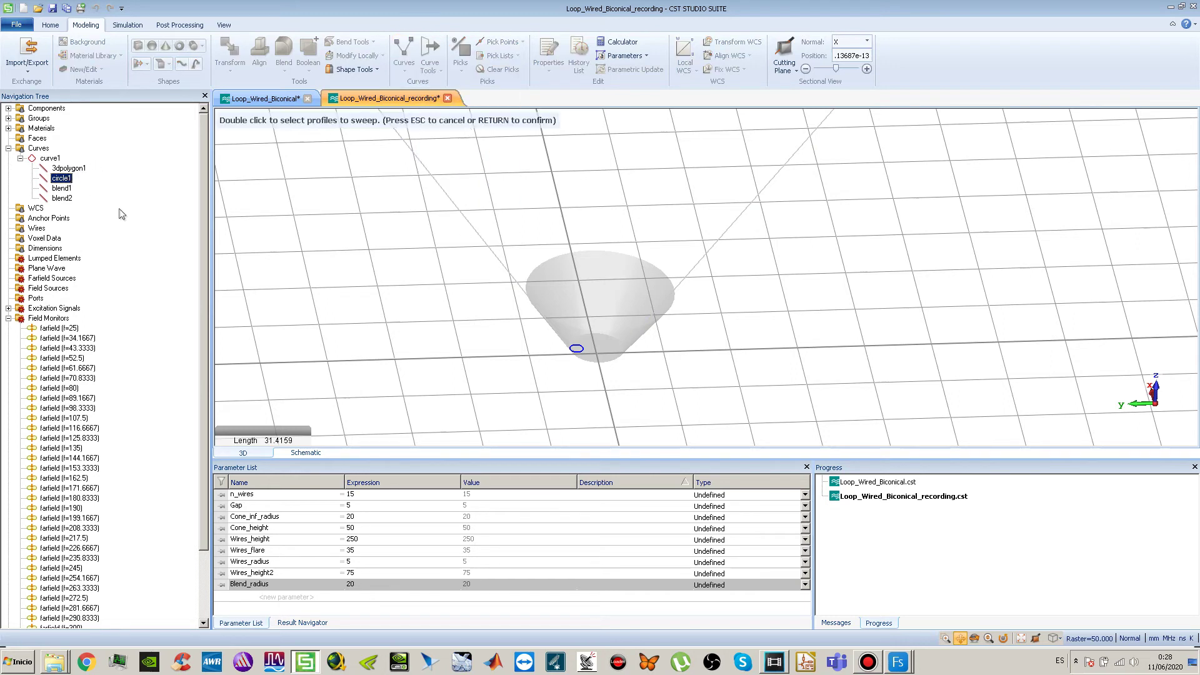
key(Return)
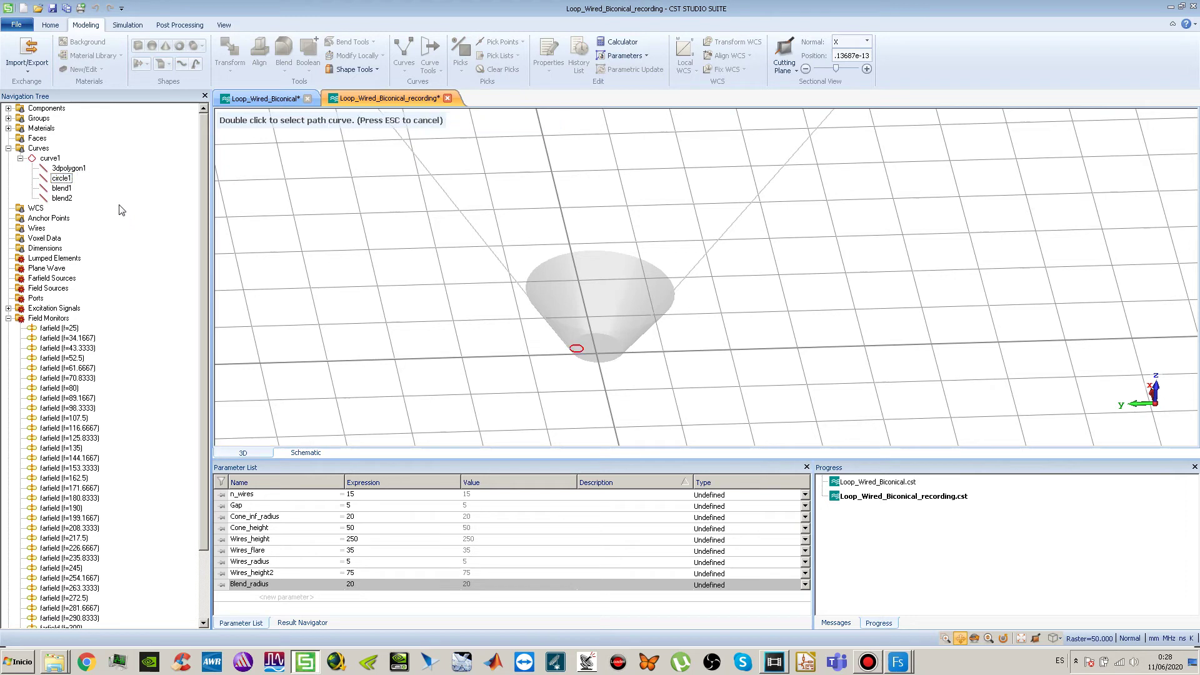
- Choose 3dpolygon1 together with blend1 and blend2 as the path curve for the sweep
double_click(70, 170)
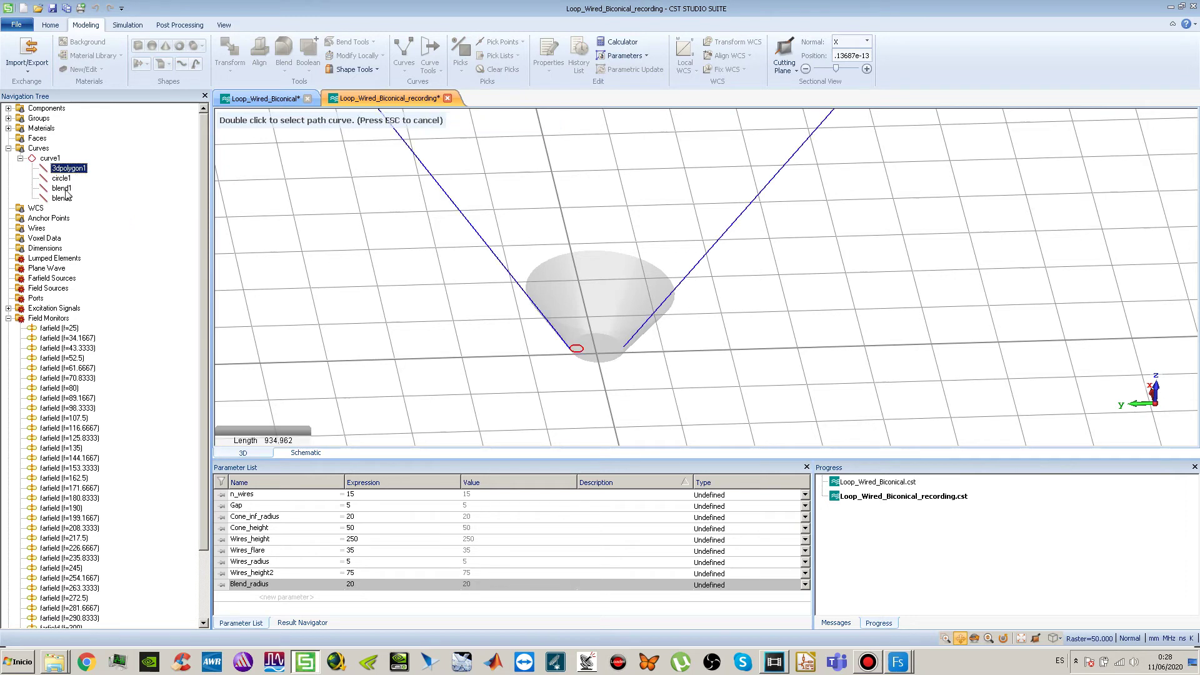
double_click(65, 189)
double_click(62, 199)
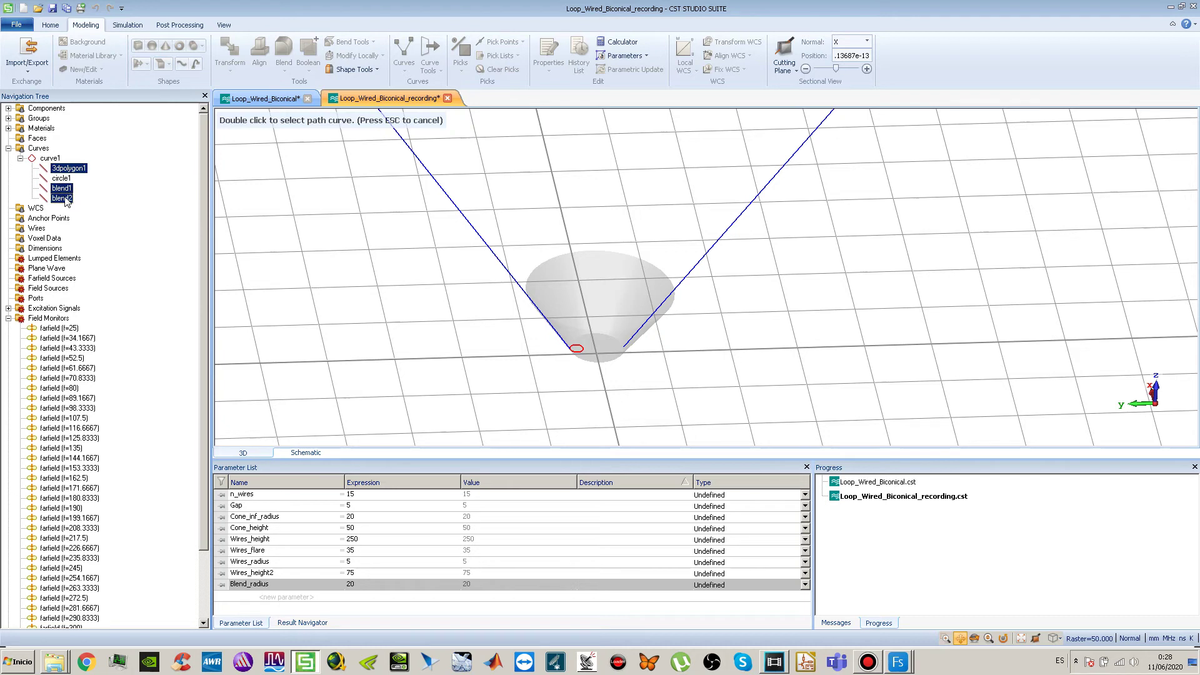
double_click(65, 189)
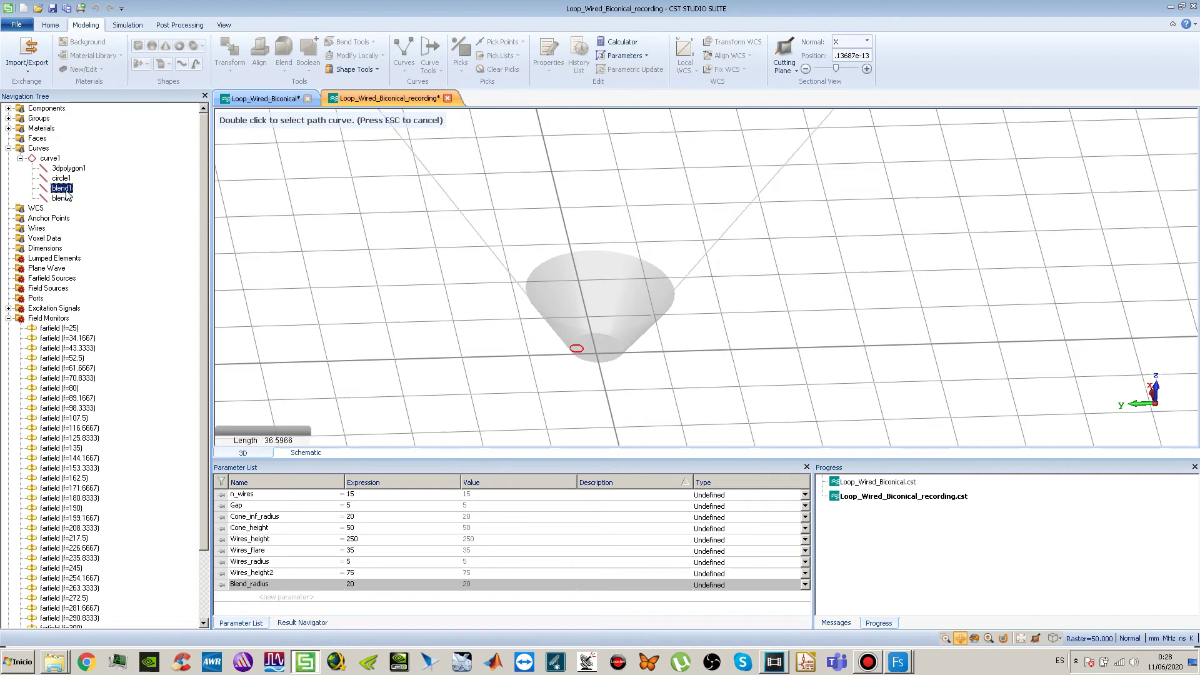
double_click(72, 169)
double_click(63, 190)
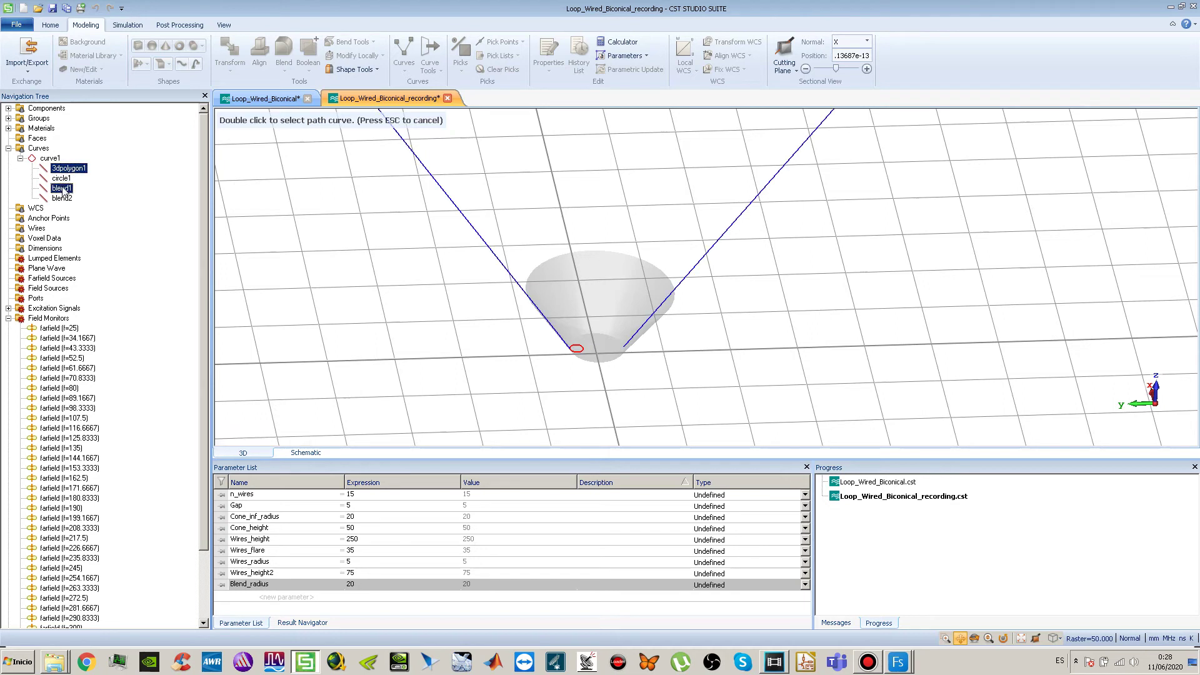
double_click(63, 199)
middle_drag(493, 235, 475, 313)
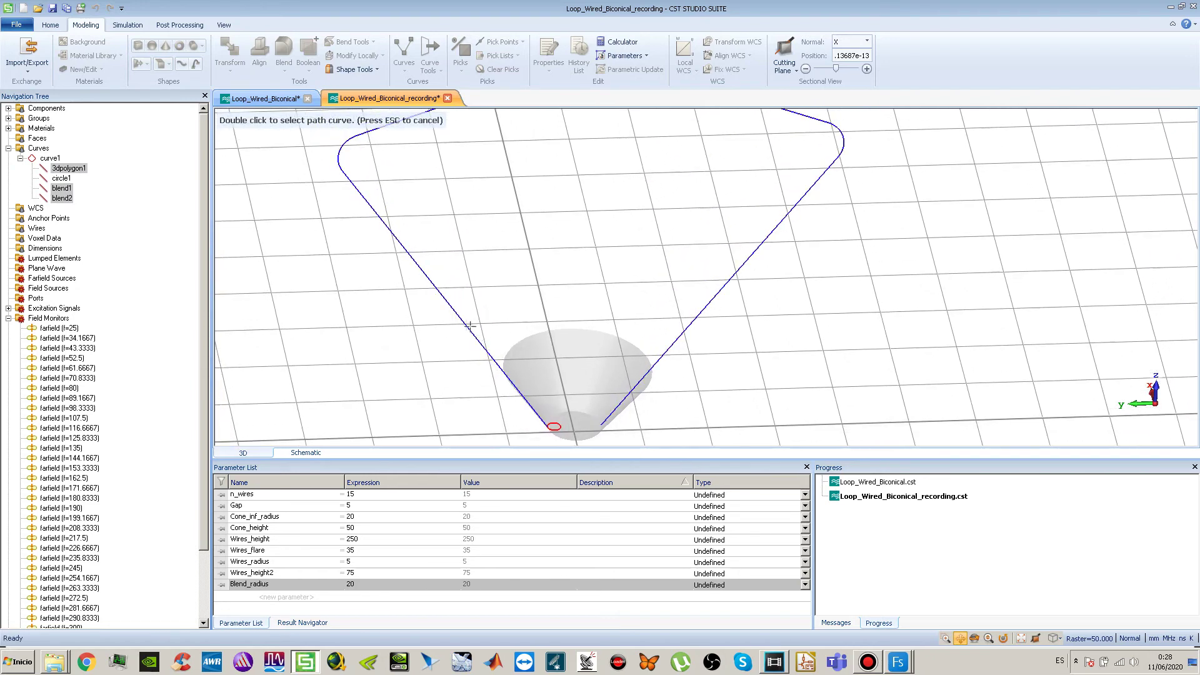
drag(499, 232, 495, 259)
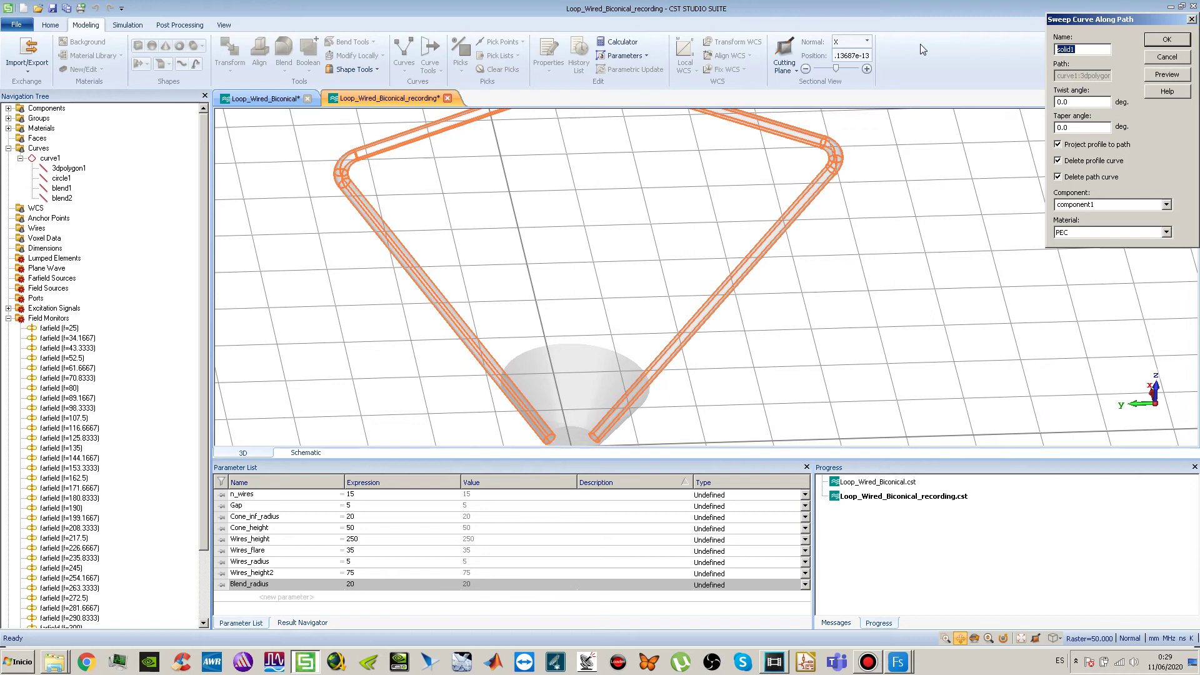
- Name the swept solid Wire1, turn off deleting the path curve, and create the PEC wire in component1
text(Wire1)
click(1085, 178)
click(1167, 40)
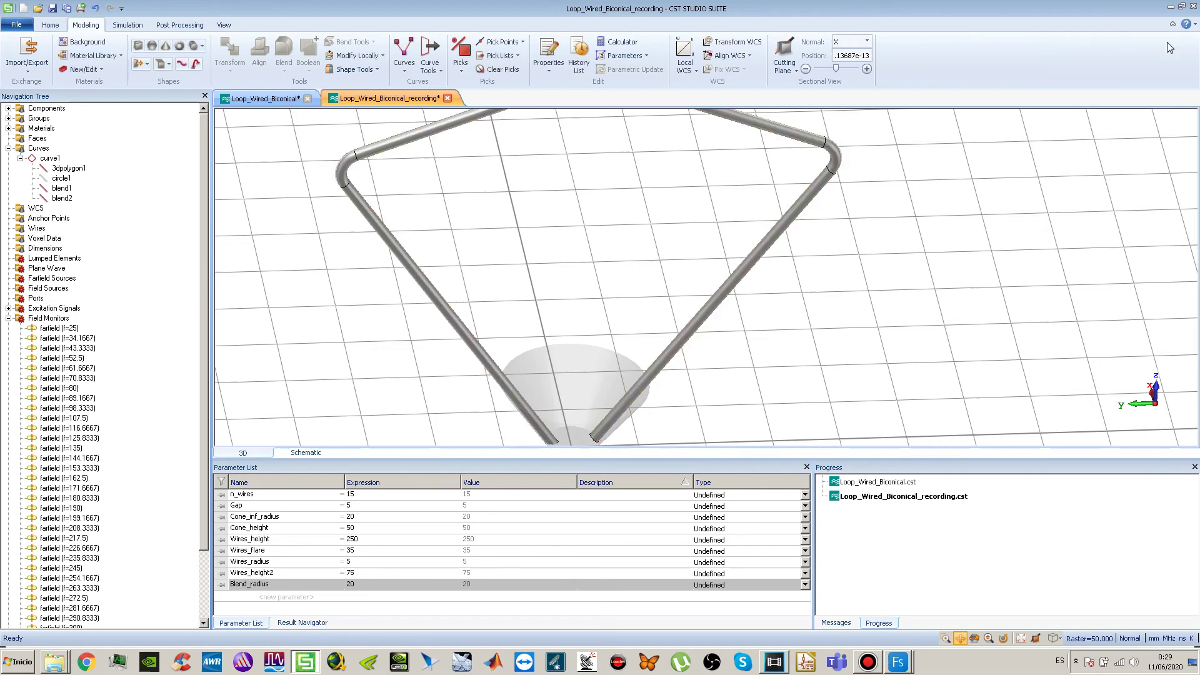
drag(696, 265, 817, 301)
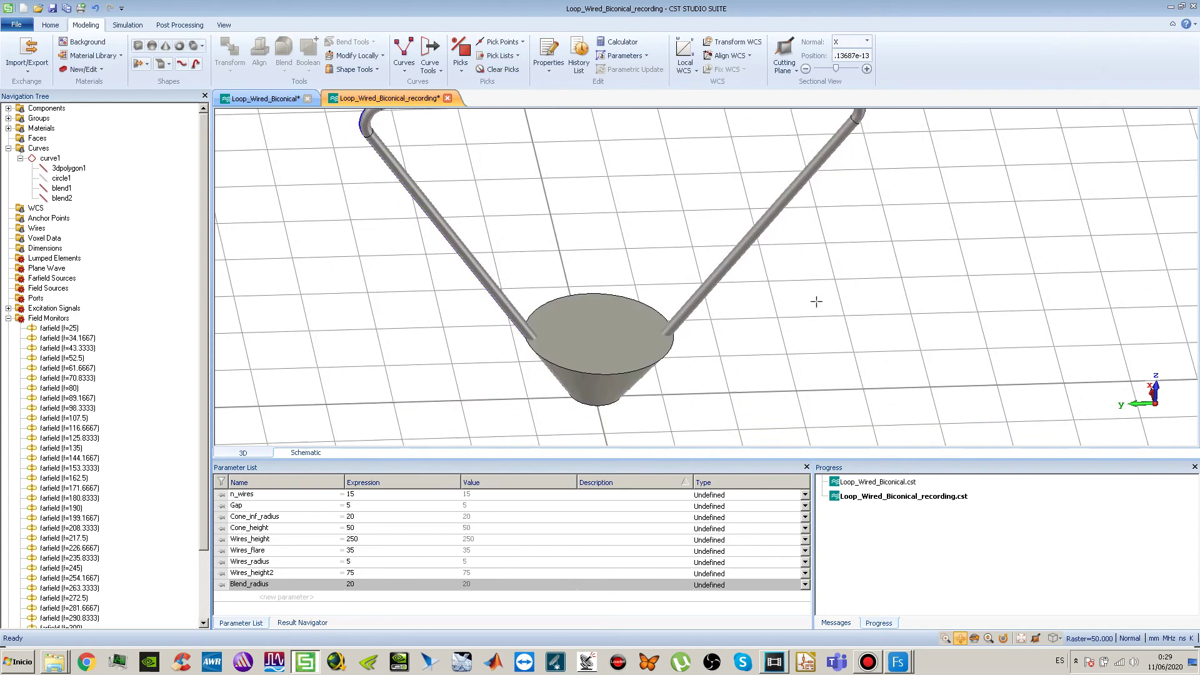
scroll(619, 242, down, 5)
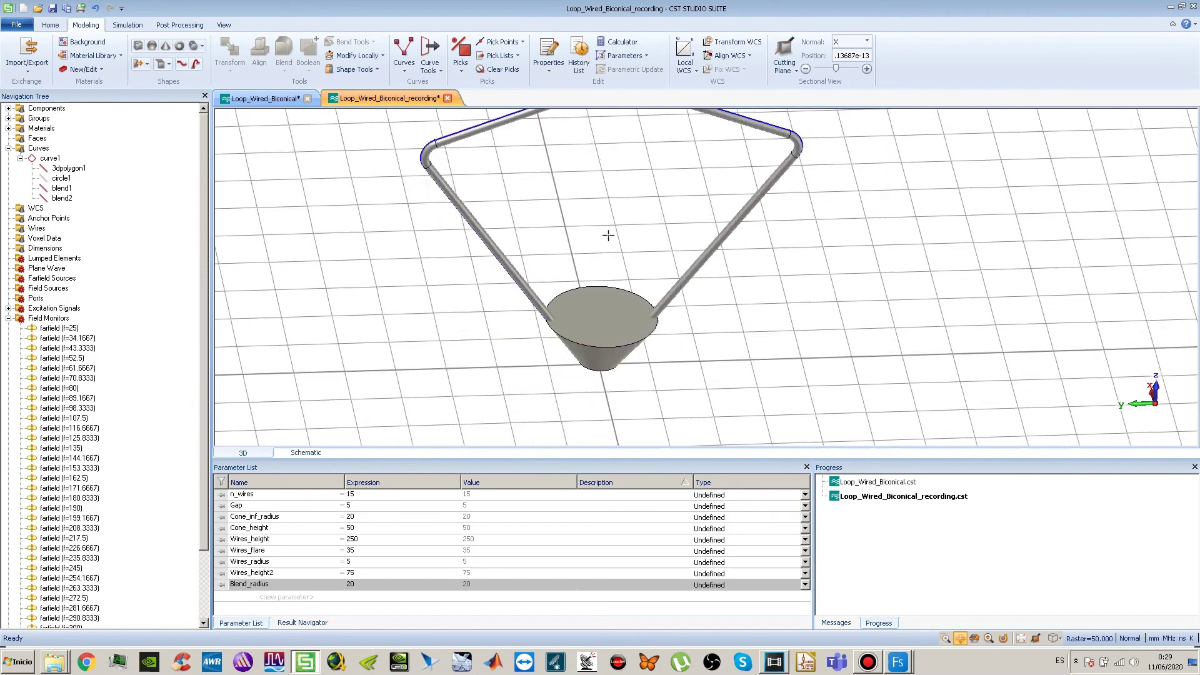
- Collapse the field monitors and hide curve1 so that only the solid cone and swept wire are displayed
click(9, 319)
click(55, 158)
right_click(55, 158)
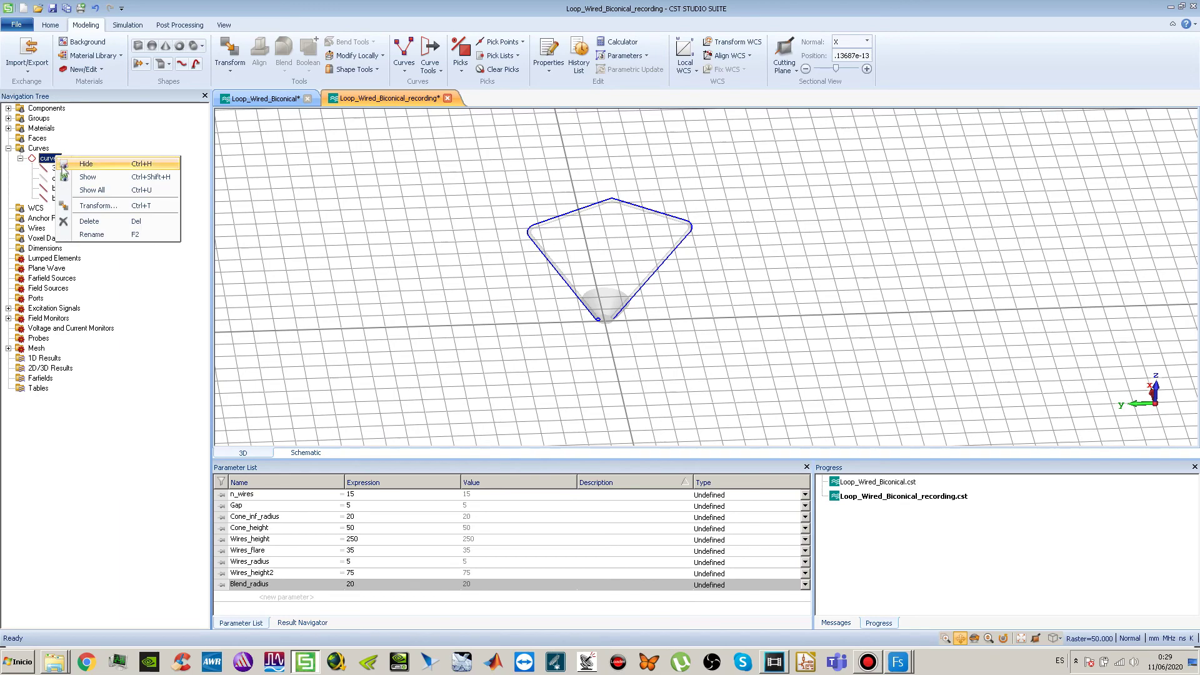
click(81, 164)
click(46, 109)
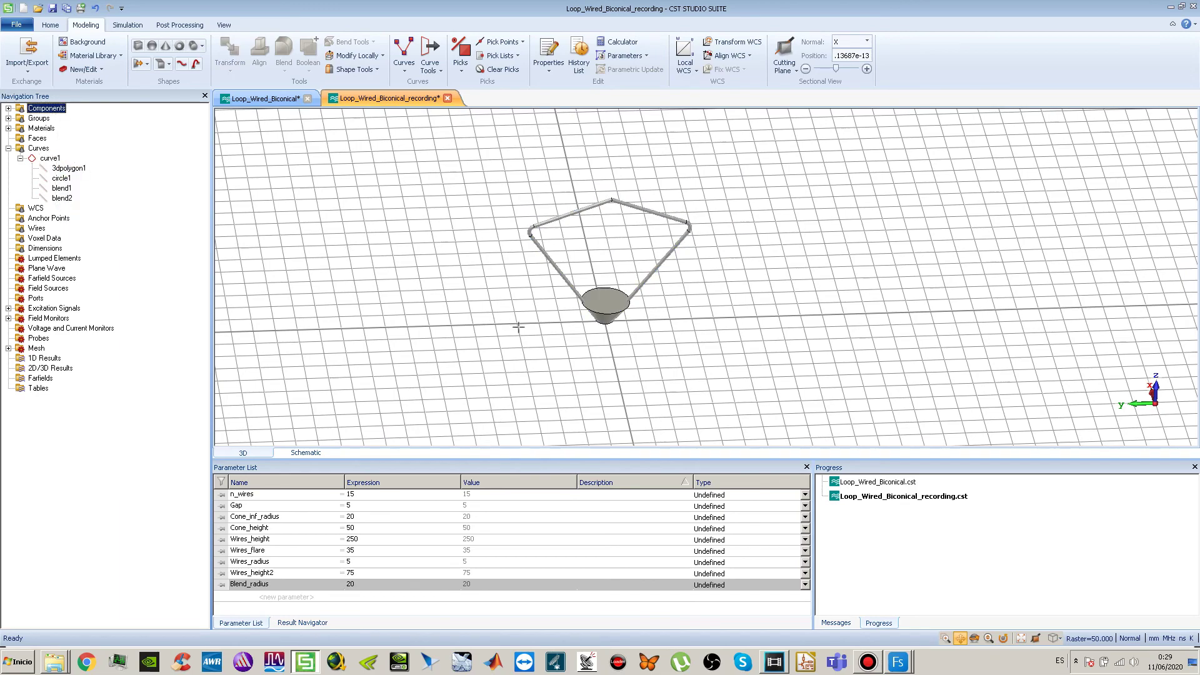
- Turn off the display of the working plane grid around the cone and wire
drag(507, 323, 545, 317)
right_click(616, 276)
click(650, 327)
drag(650, 326, 681, 300)
click(224, 25)
drag(648, 236, 716, 202)
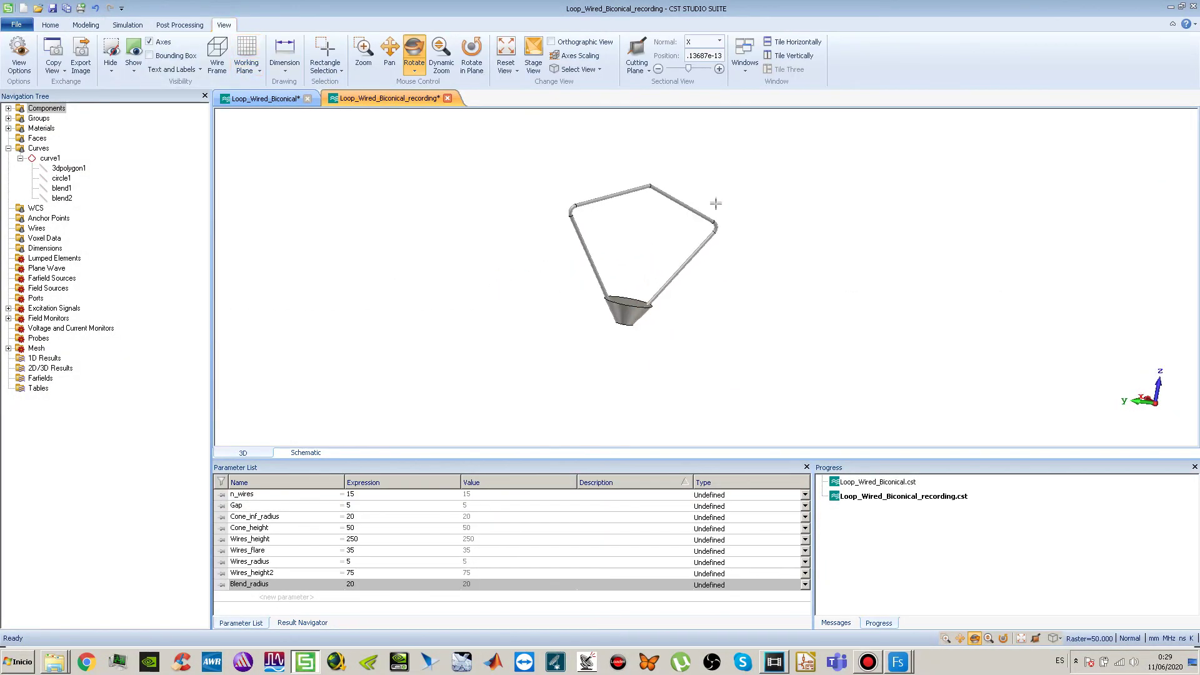
- Inspect the swept wire's apex joint, its blended corners and its connection to the cone from several angles
scroll(658, 173, up, 6)
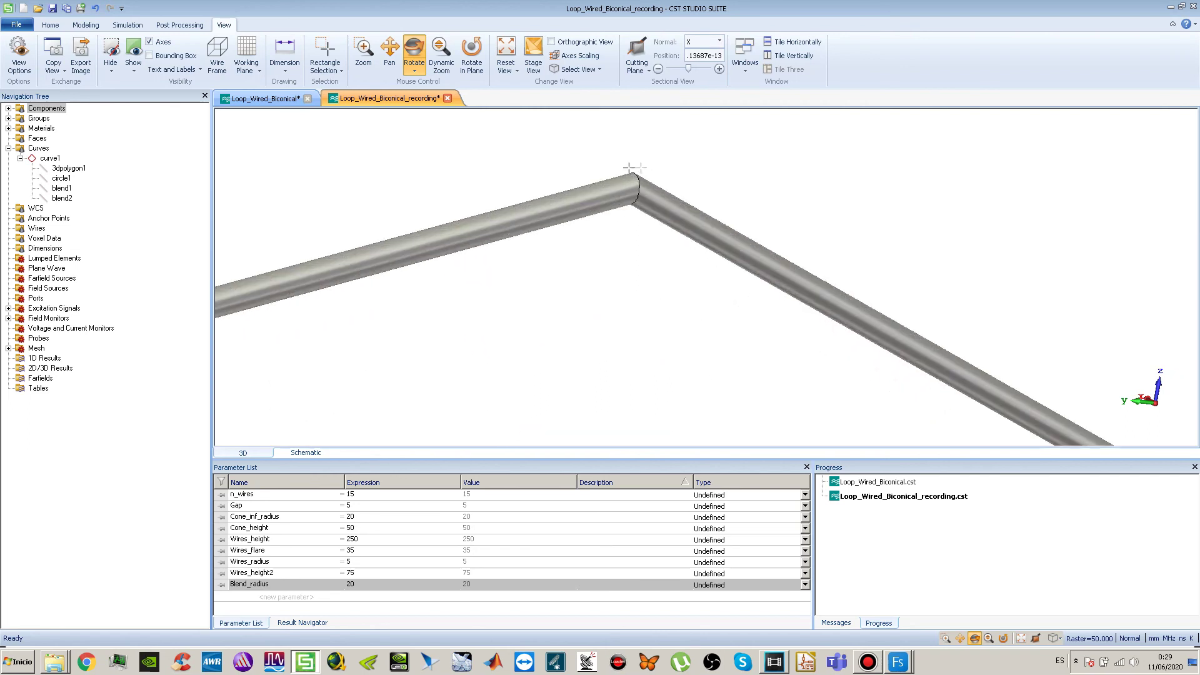
scroll(656, 265, down, 4)
scroll(650, 262, up, 4)
scroll(650, 262, down, 5)
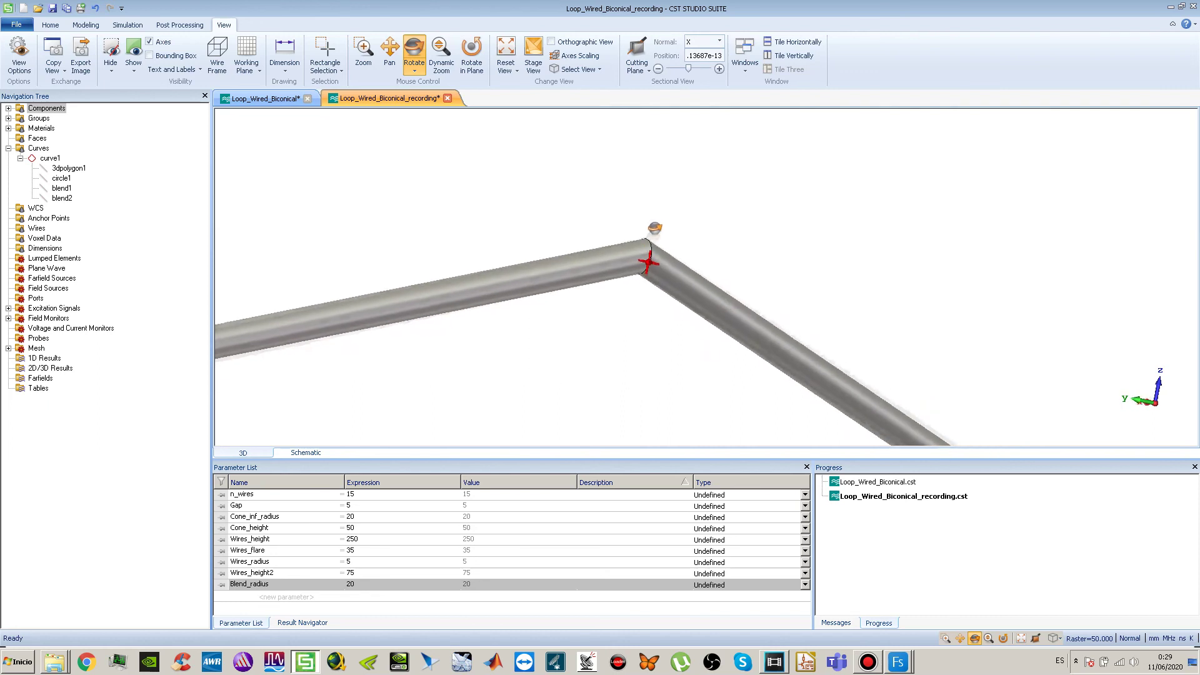
drag(667, 257, 641, 368)
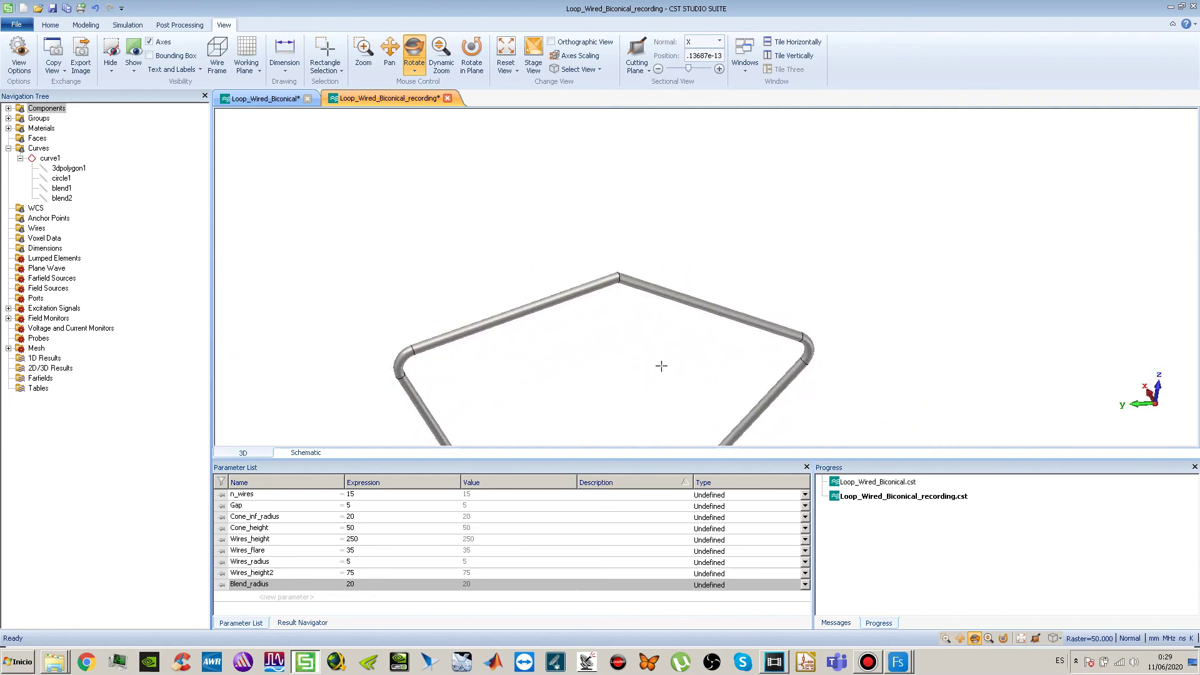
scroll(648, 391, down, 5)
right_click(646, 374)
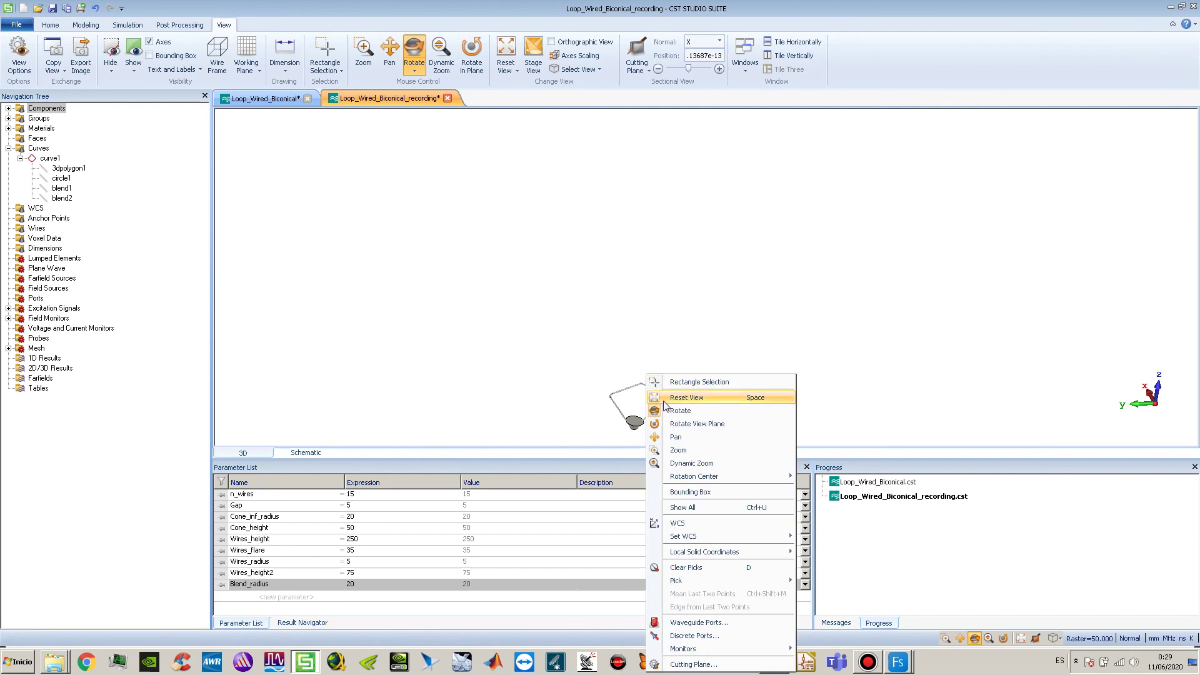
click(664, 402)
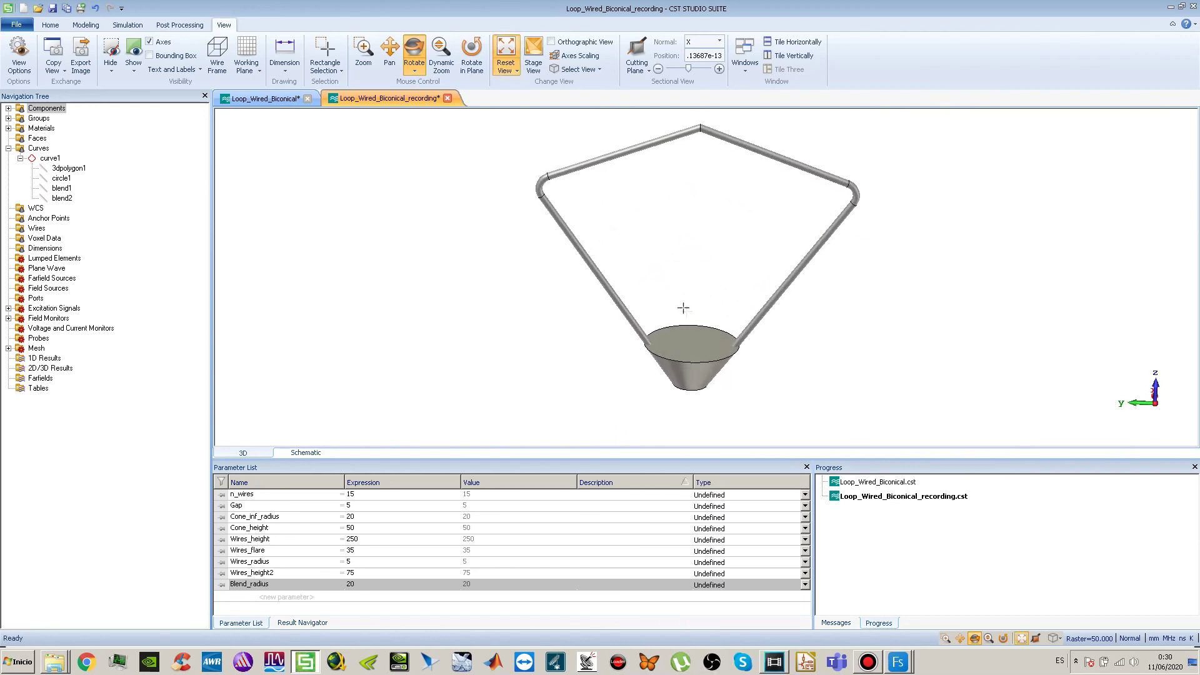
scroll(683, 307, down, 3)
scroll(683, 307, up, 1)
scroll(688, 309, down, 1)
drag(702, 303, 655, 390)
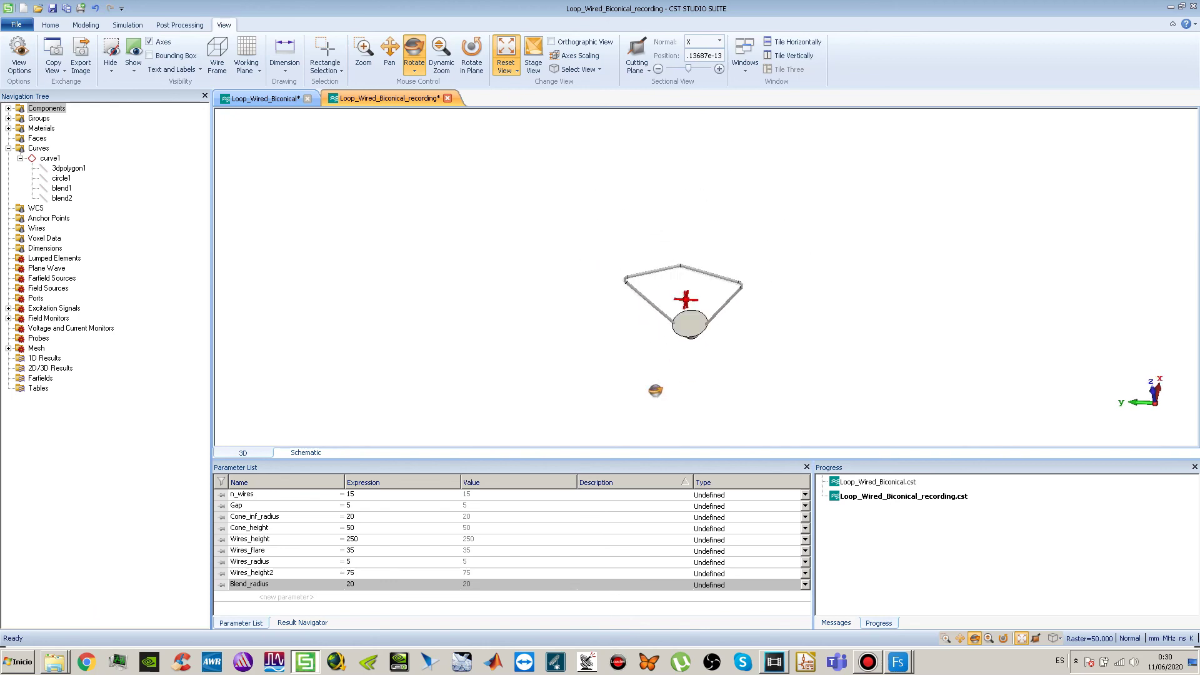
- Switch to the Loop_Wired_Biconical project and examine how the wires are arranged around both cones of the finished antenna
click(282, 100)
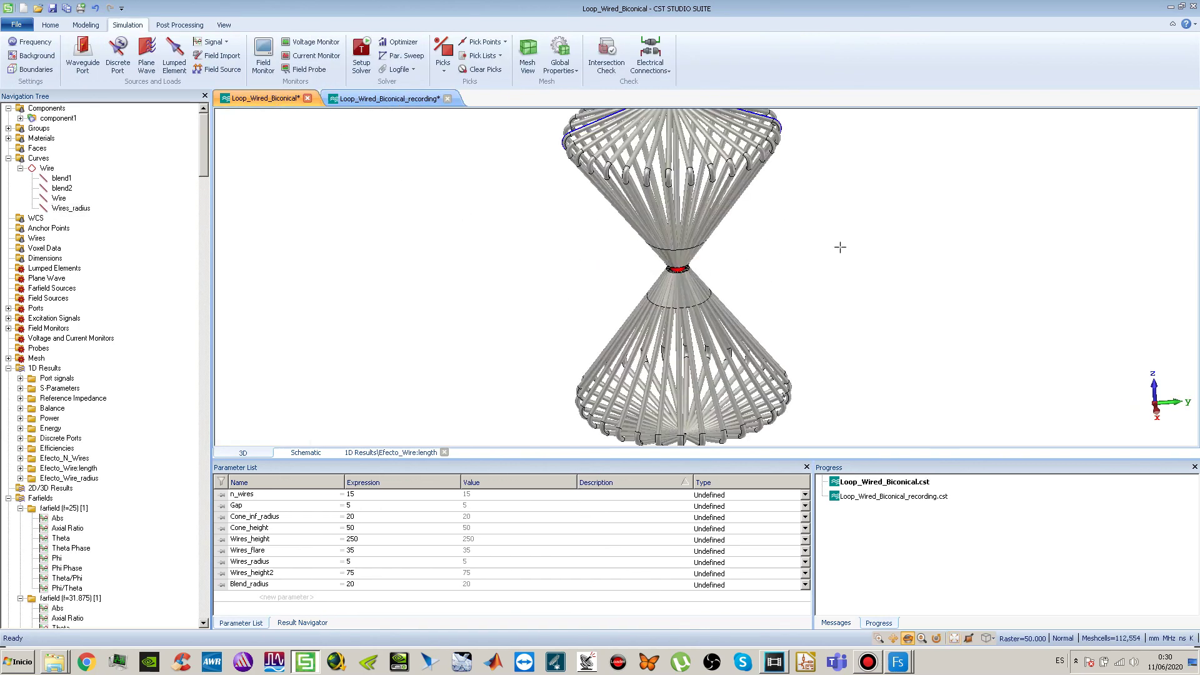
scroll(624, 216, down, 5)
scroll(634, 217, up, 2)
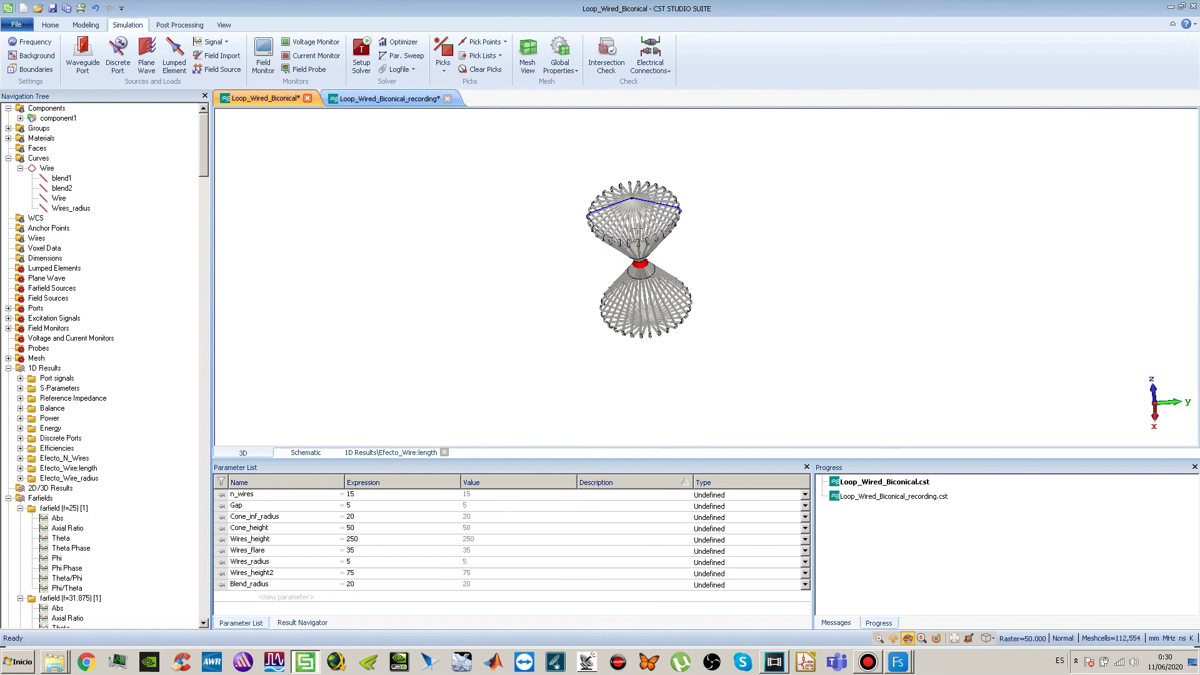
scroll(603, 214, up, 3)
scroll(603, 213, down, 3)
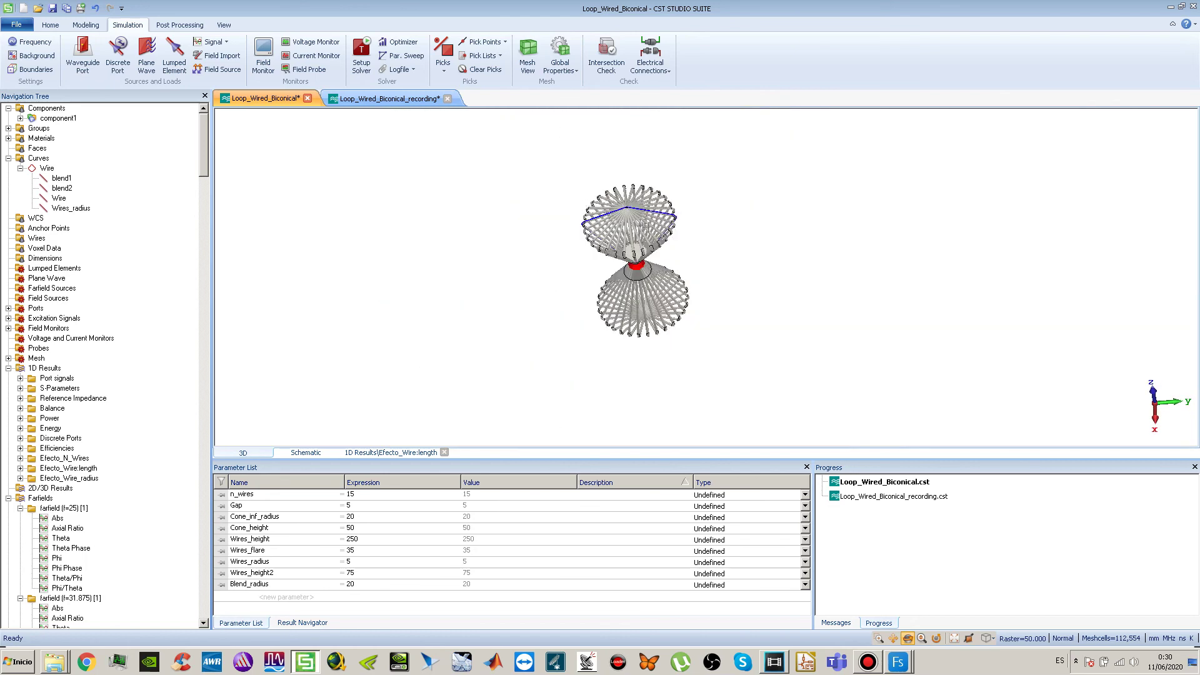
scroll(624, 230, up, 4)
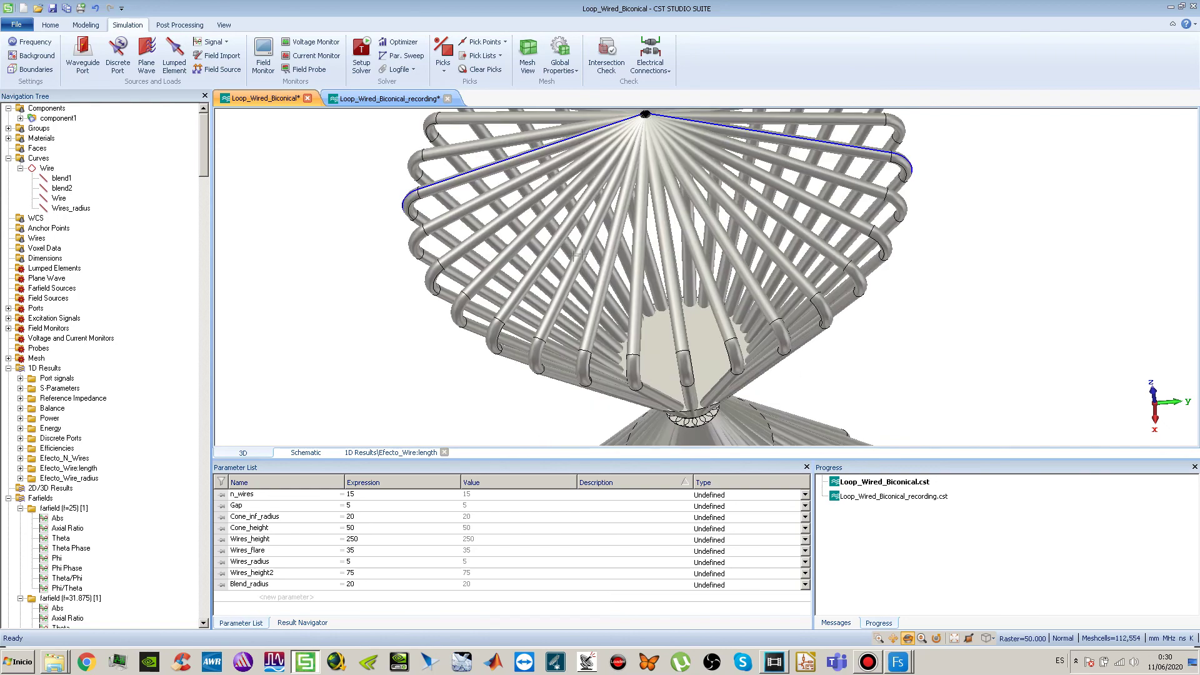
scroll(606, 284, down, 5)
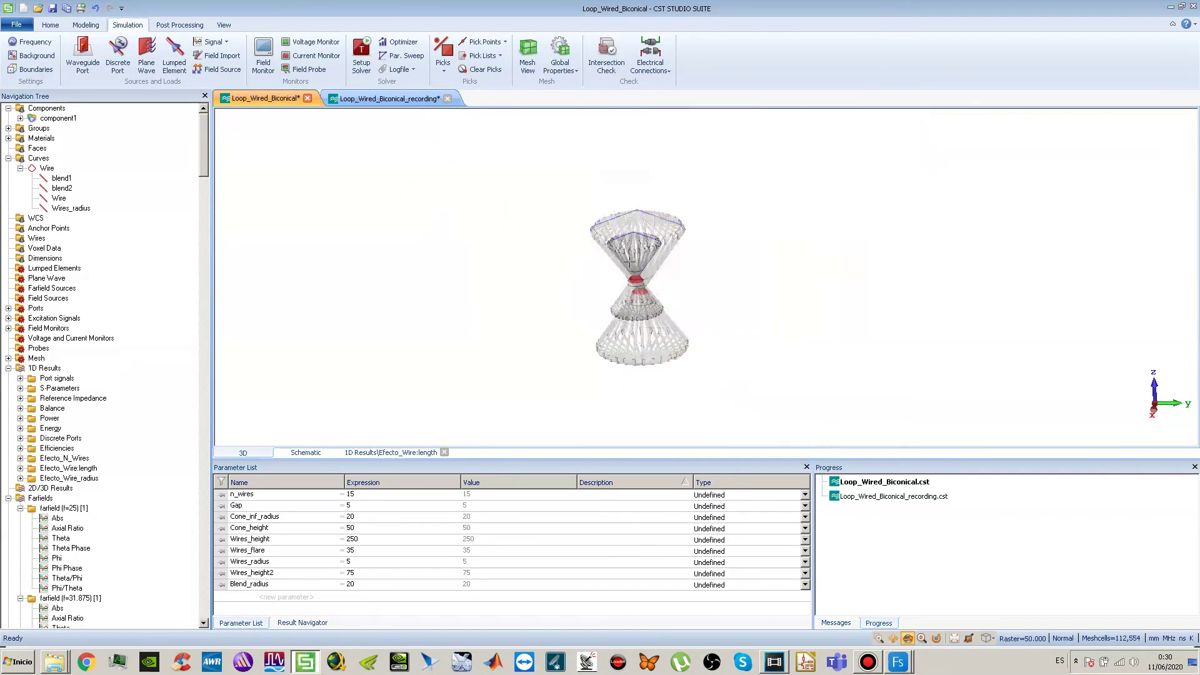
scroll(601, 260, up, 1)
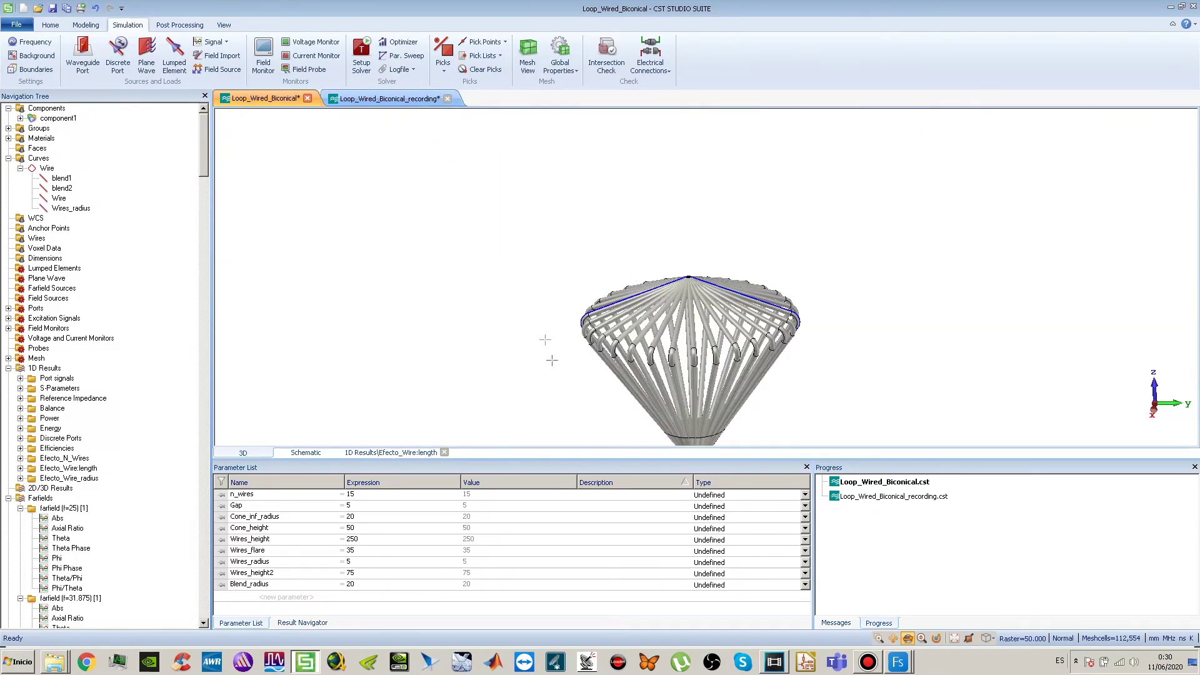
right_click(773, 263)
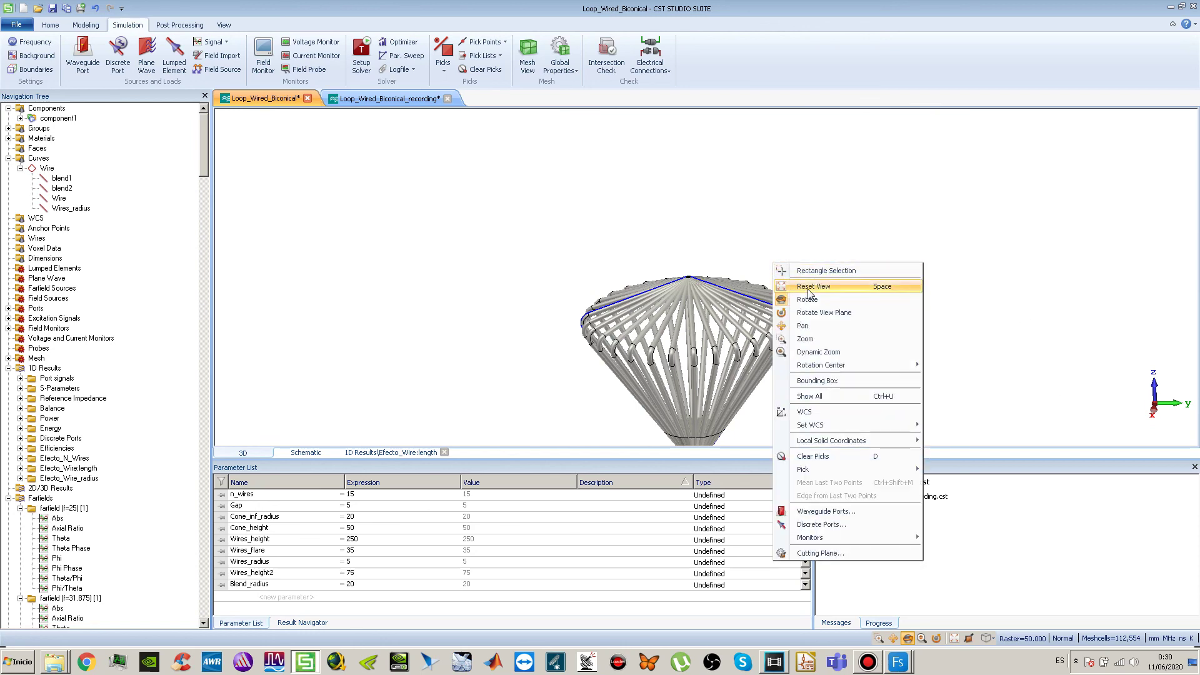
click(810, 289)
scroll(708, 289, up, 4)
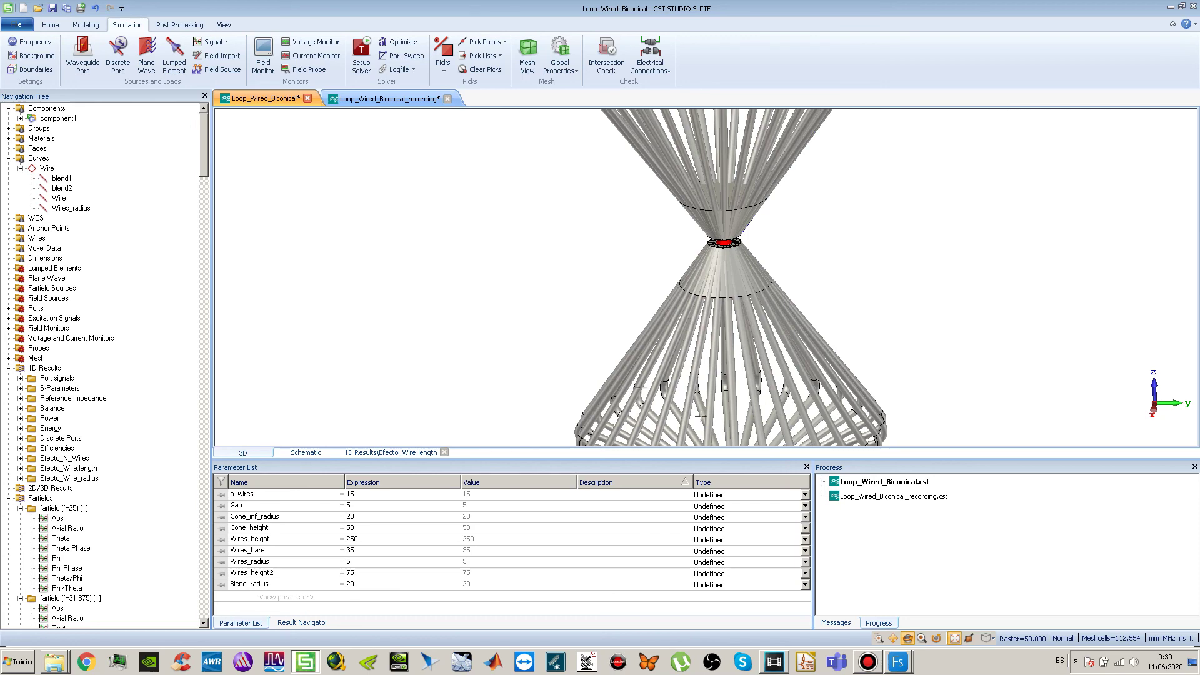
scroll(741, 278, down, 4)
scroll(719, 286, up, 2)
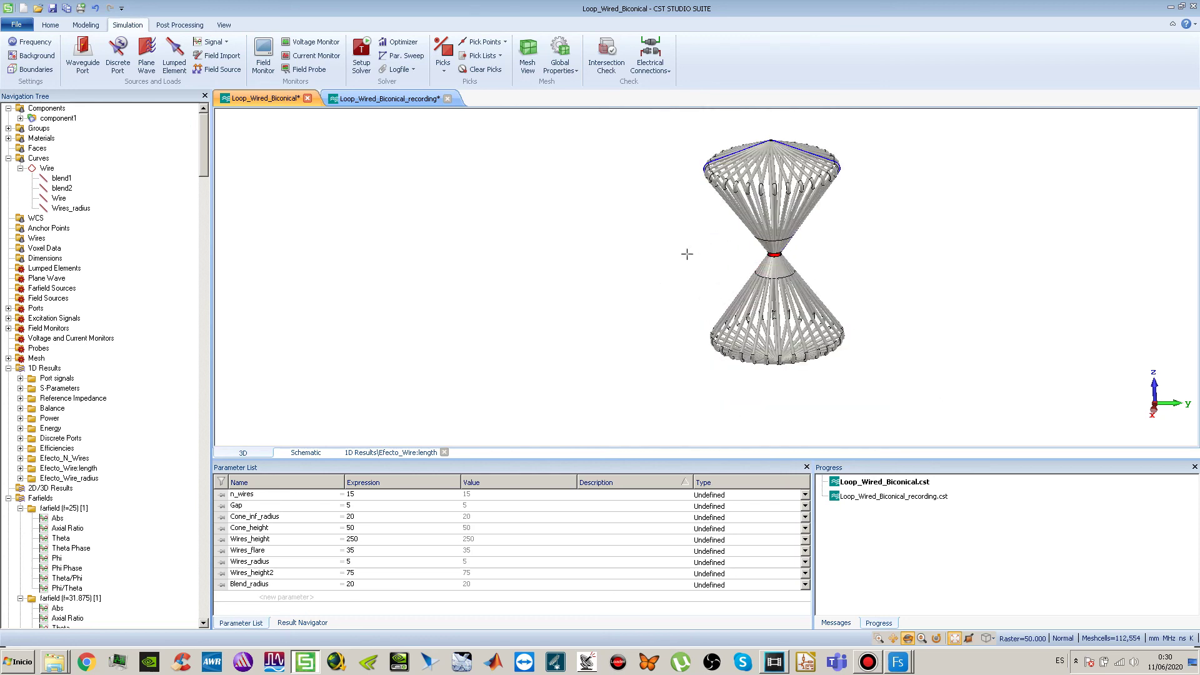
- Return to the Loop_Wired_Biconical_recording project and view the single wire loop on its cone
click(389, 99)
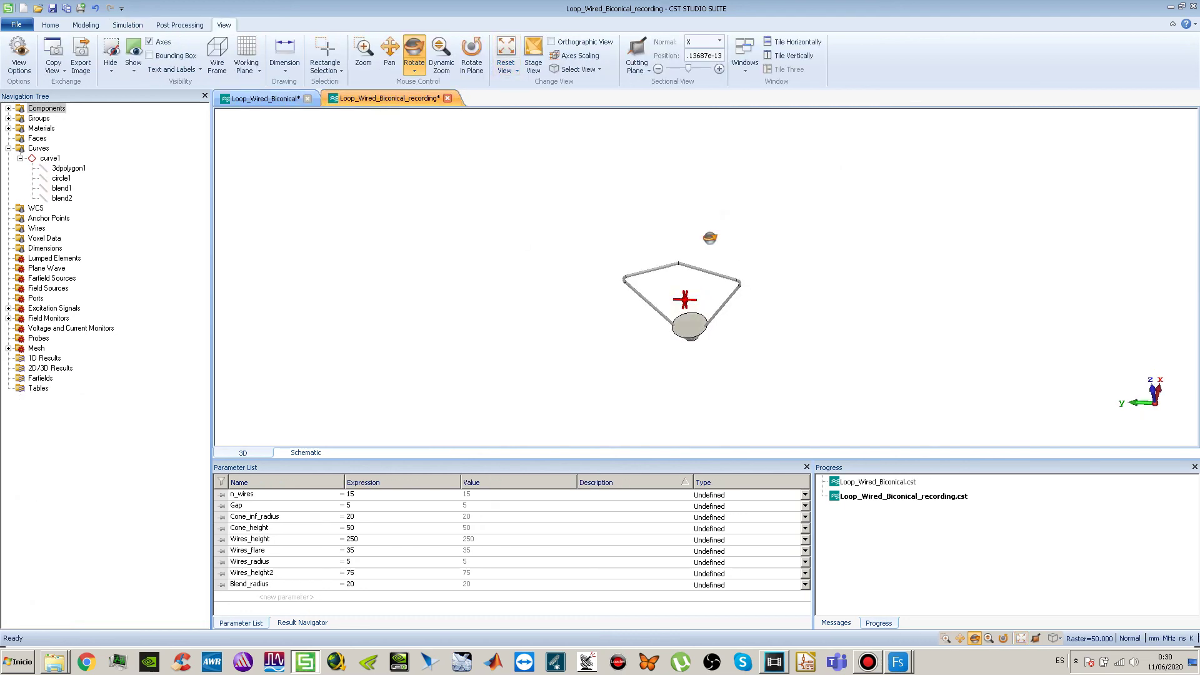
scroll(692, 331, up, 5)
scroll(695, 321, down, 4)
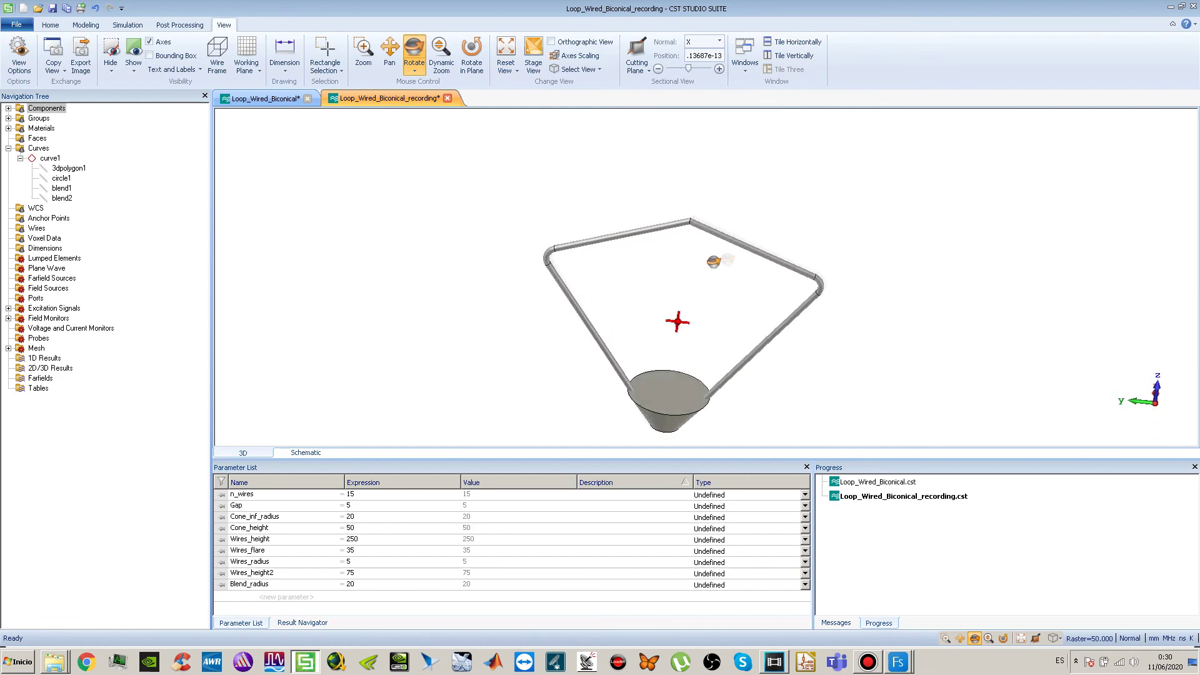